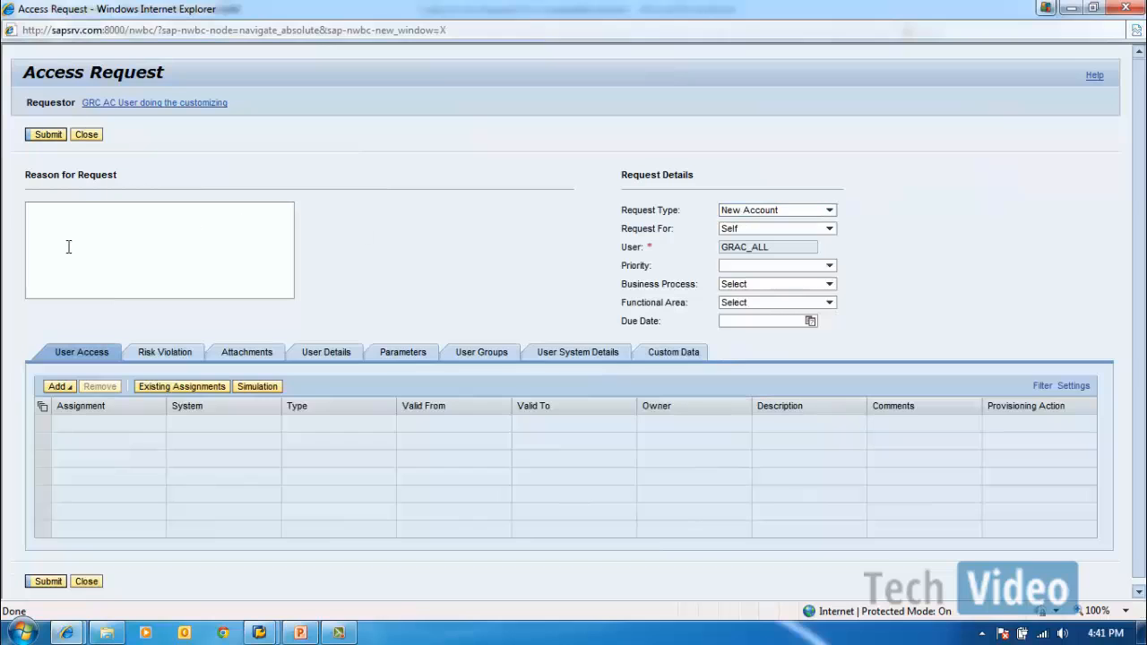
- Enter "GRC Training demo request.." as the reason for the access request
{"action": "left_click", "coordinate": [69, 244]}
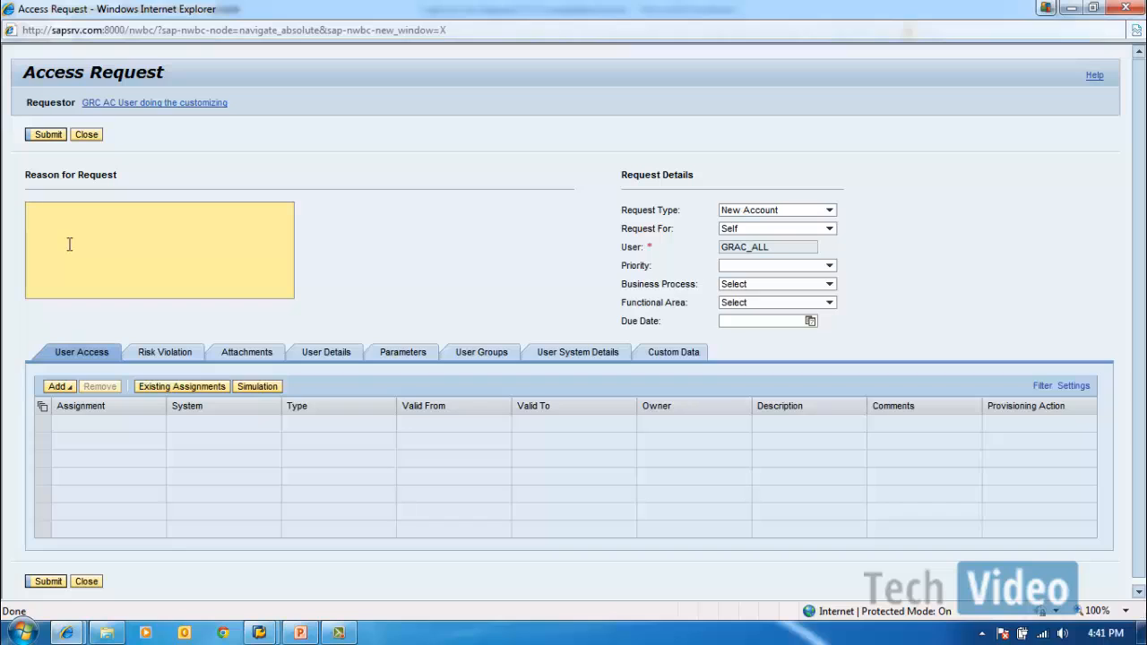
{"action": "type", "text": "GRC Training demo request"}
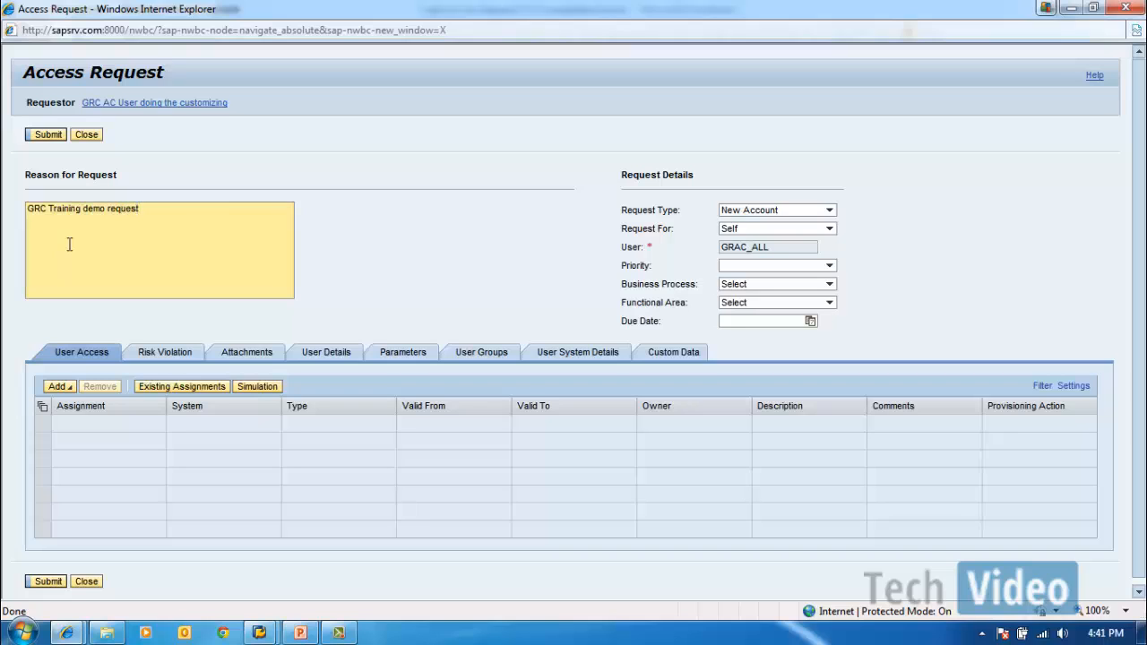
{"action": "type", "text": ".."}
- Look through the available request types and select New Account for the request
{"action": "left_click", "coordinate": [831, 211]}
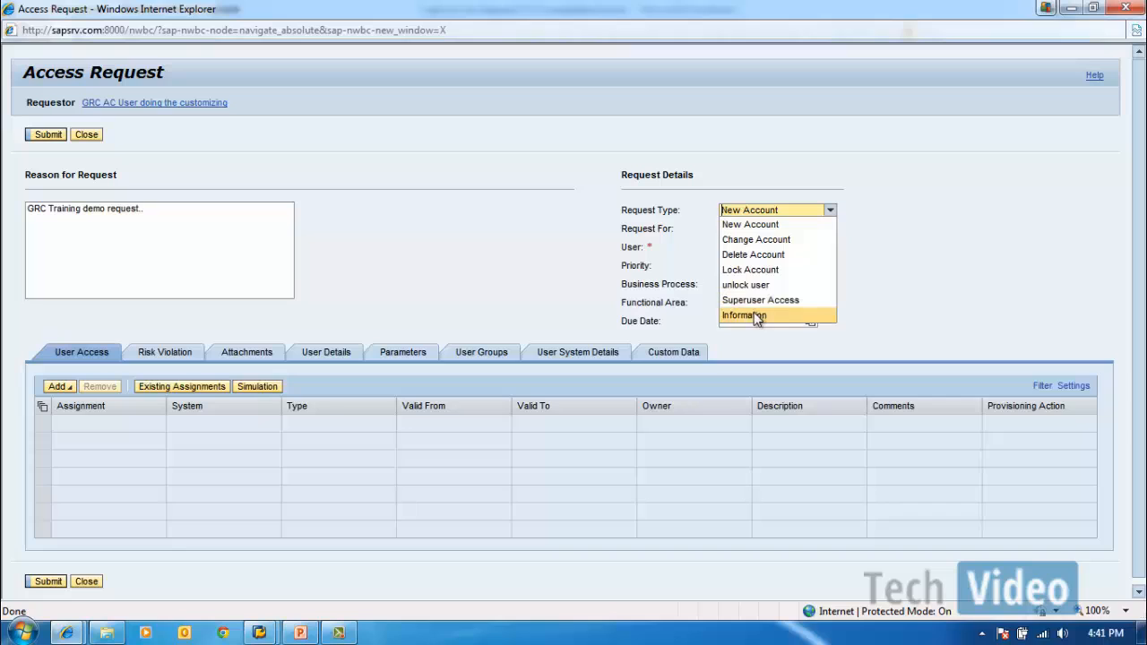
{"action": "left_click", "coordinate": [781, 225]}
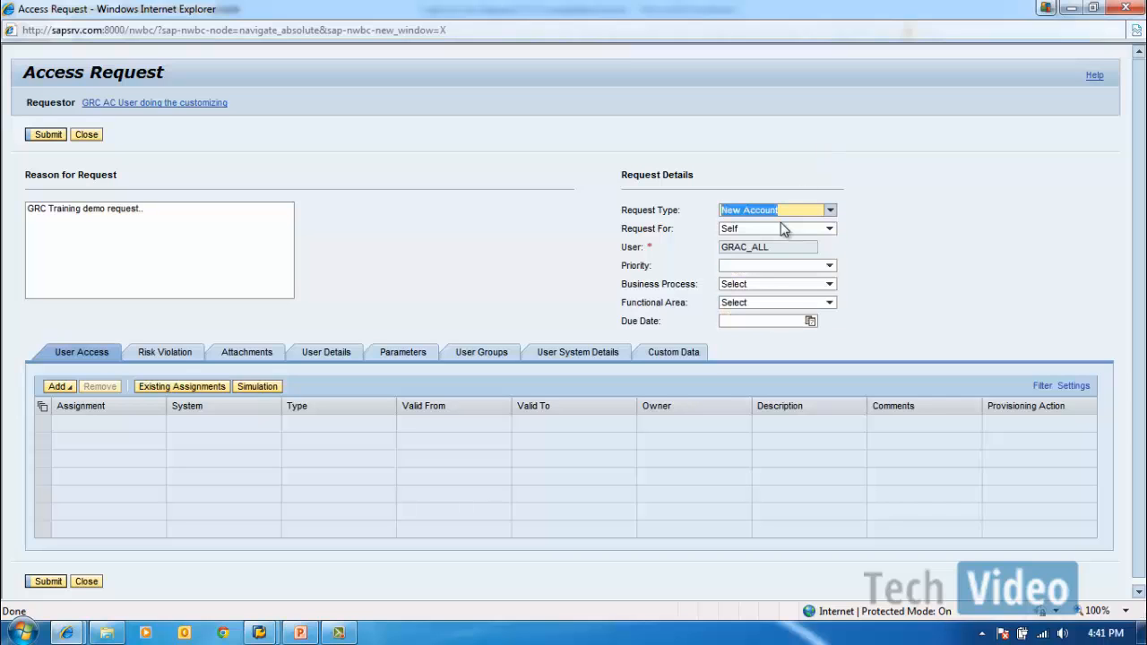
{"action": "left_click", "coordinate": [831, 212]}
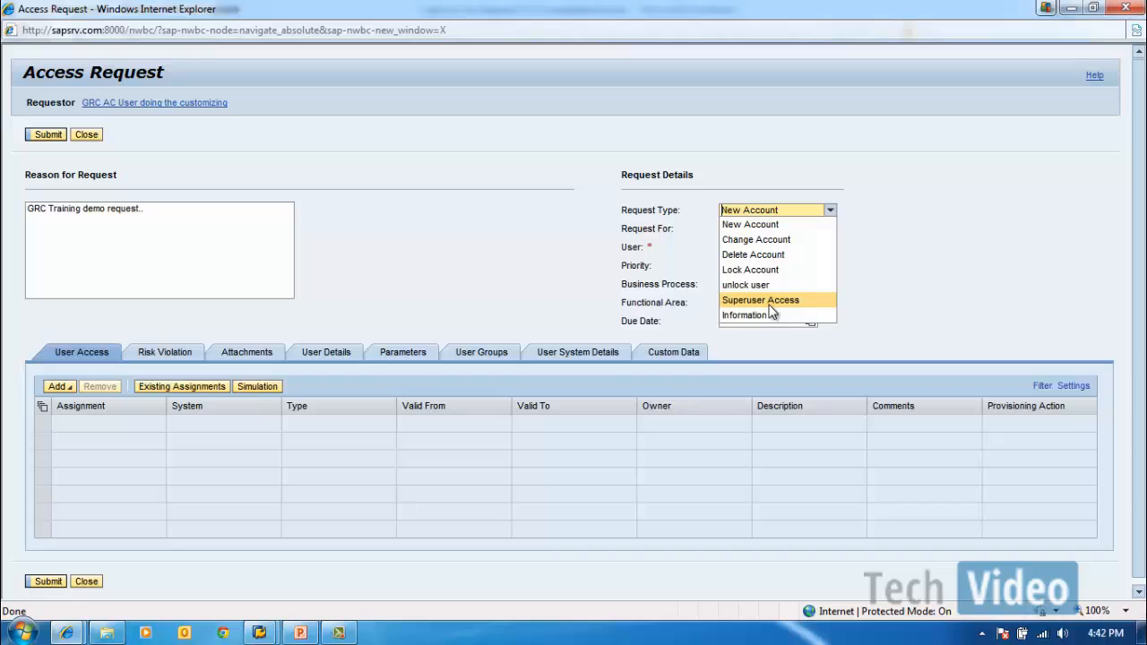
{"action": "left_click", "coordinate": [781, 232]}
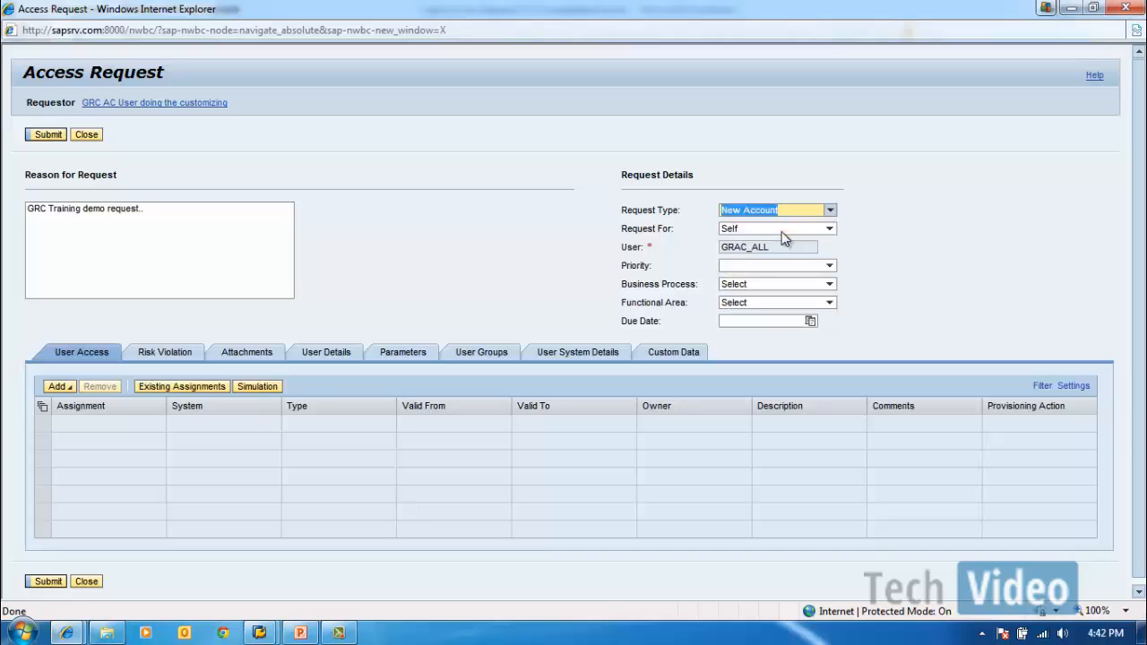
{"action": "left_click", "coordinate": [830, 229]}
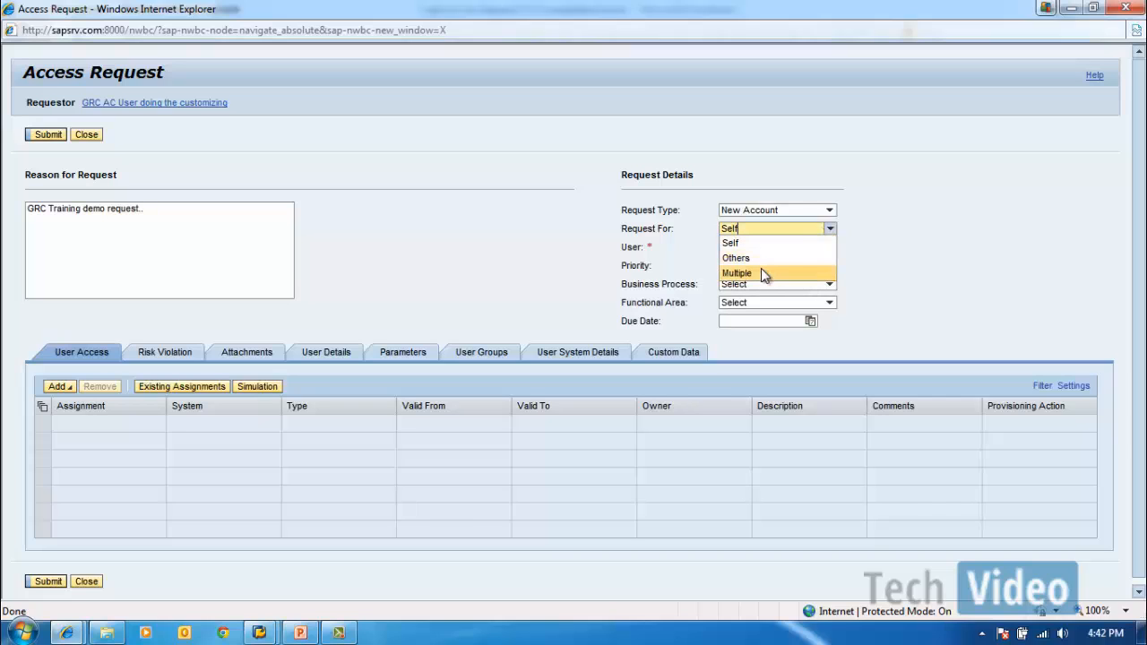
{"action": "left_click", "coordinate": [764, 242]}
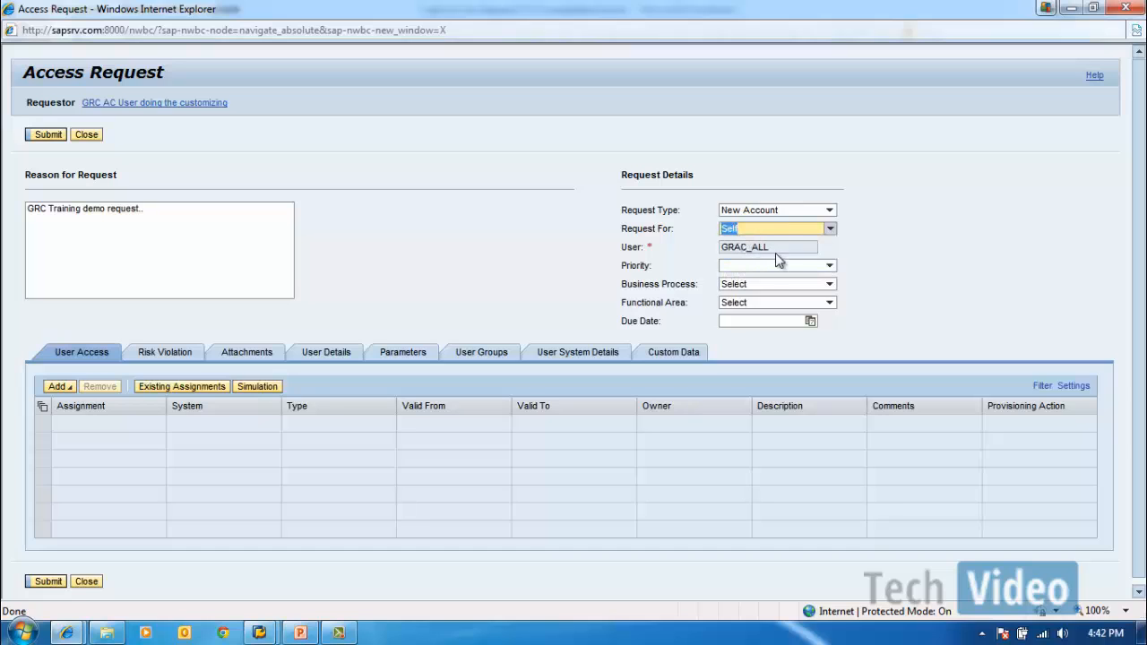
{"action": "left_click_drag", "start_coordinate": [776, 254], "coordinate": [708, 257]}
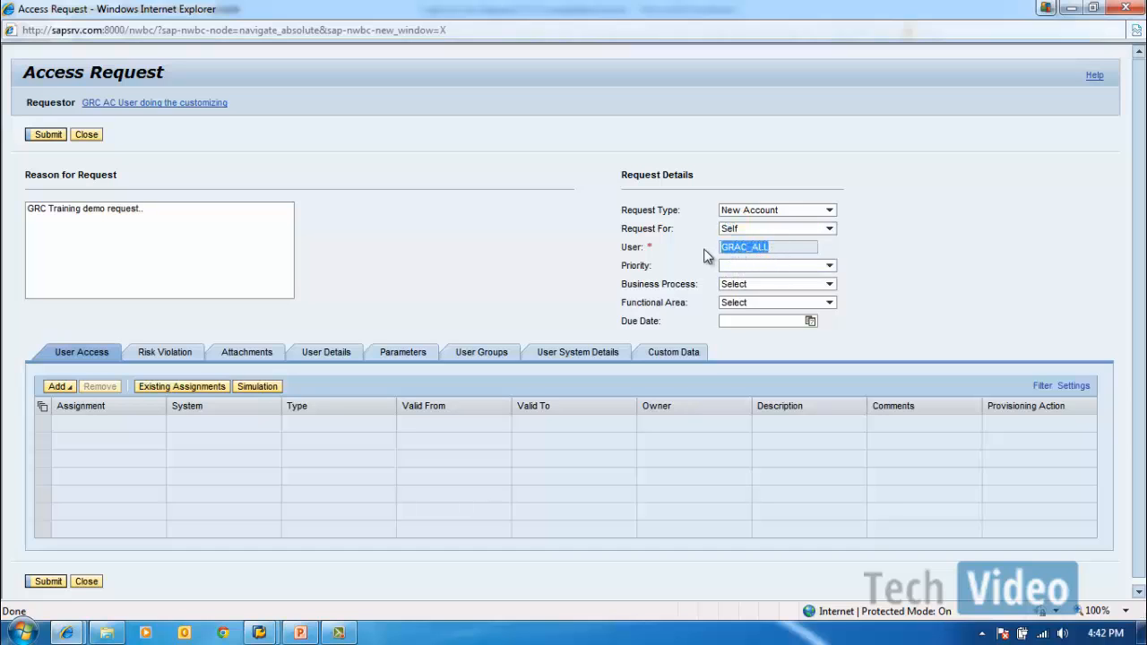
{"action": "left_click", "coordinate": [782, 255]}
- Make the request for Others and enter F_AR_DEMO01 as its user
{"action": "left_click", "coordinate": [805, 229]}
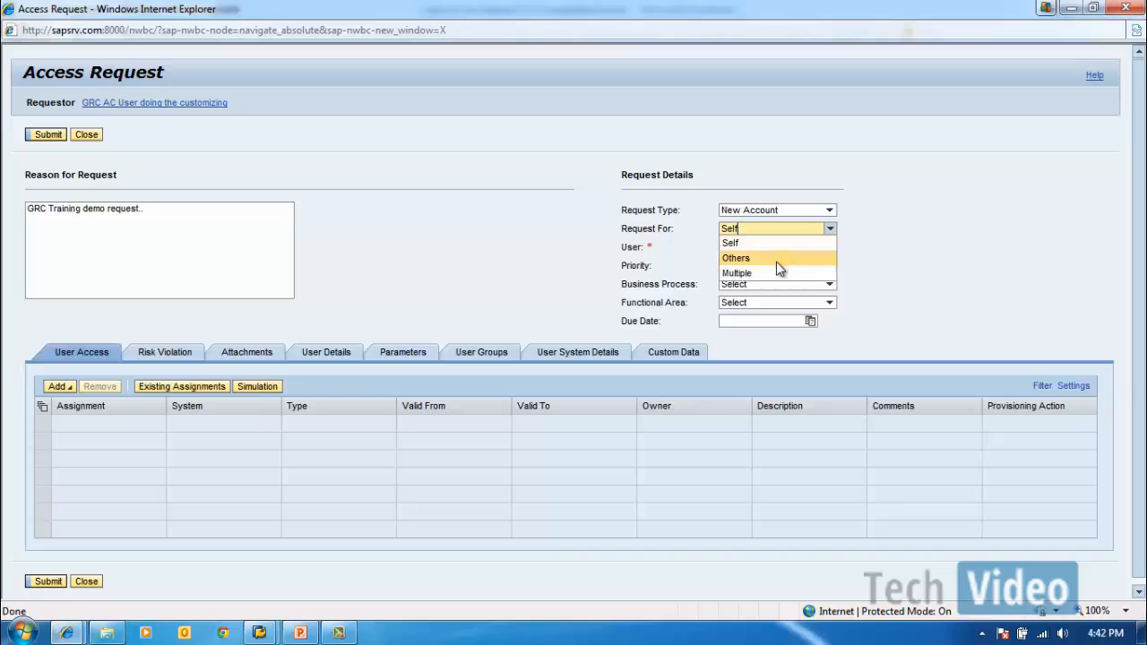
{"action": "left_click", "coordinate": [779, 258]}
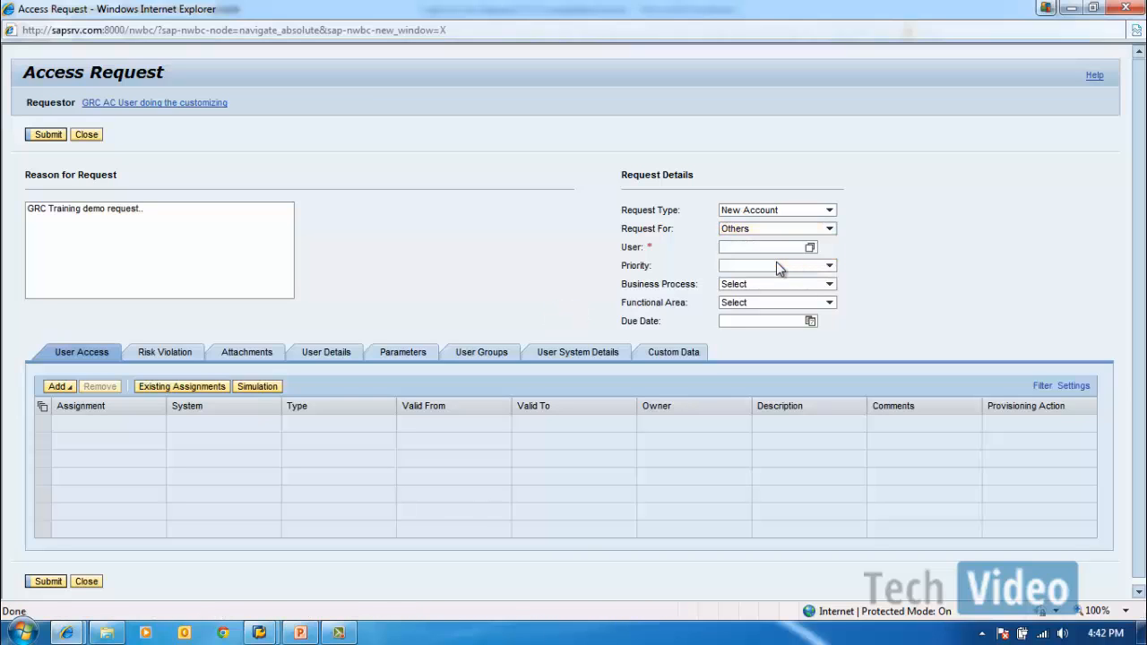
{"action": "left_click", "coordinate": [744, 247]}
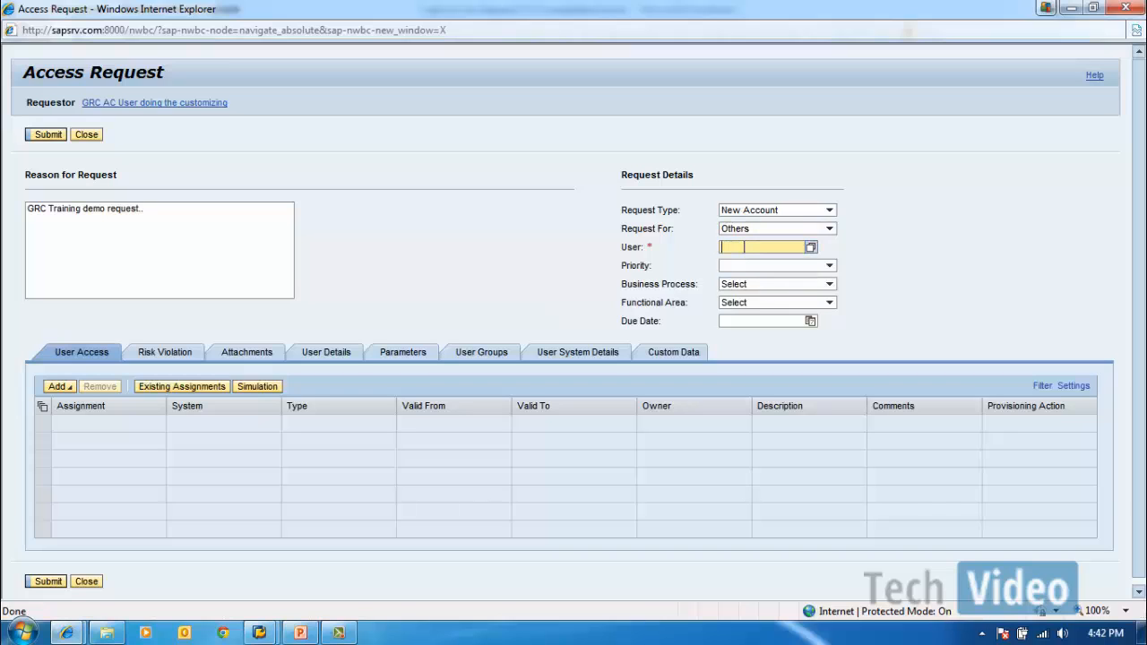
{"action": "left_click", "coordinate": [810, 247]}
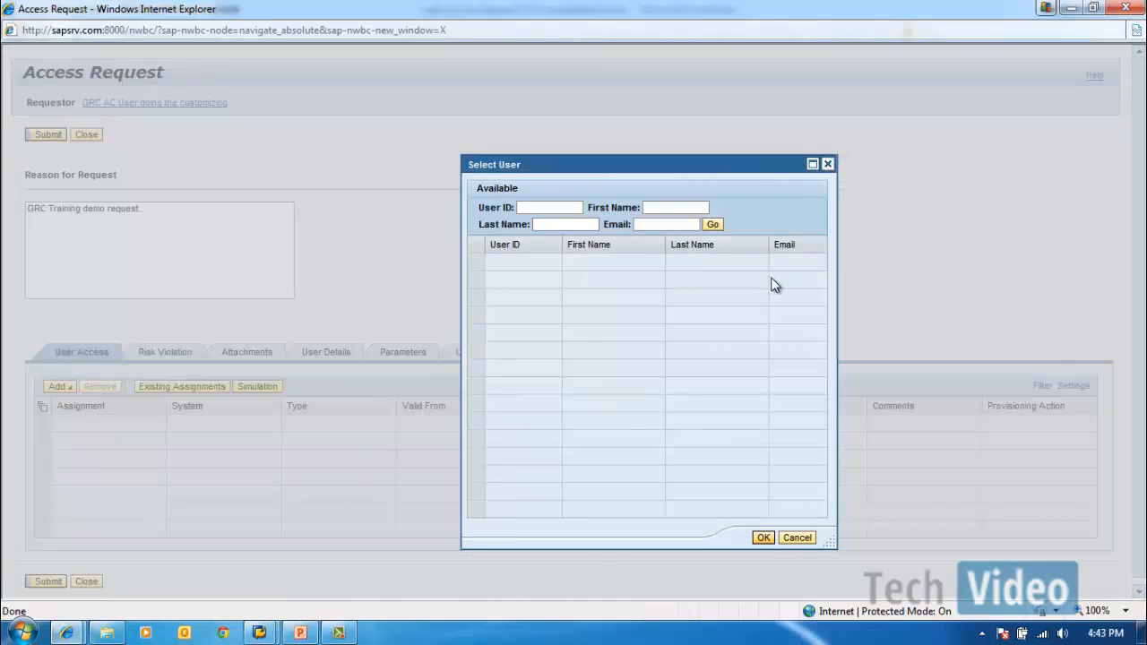
{"action": "left_click", "coordinate": [827, 164]}
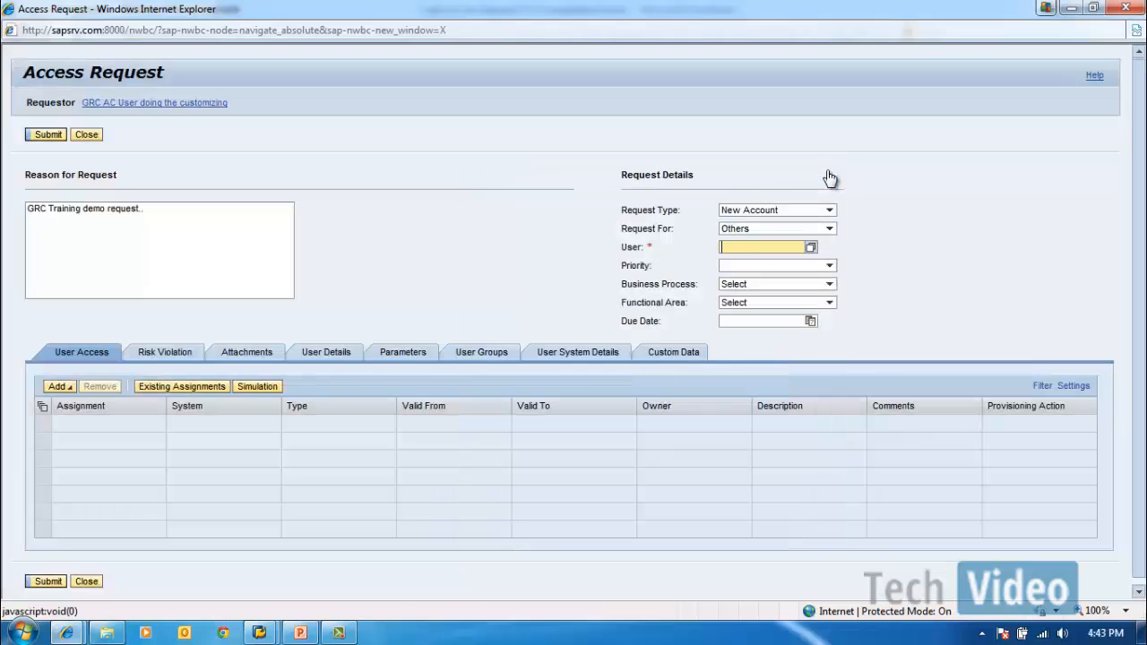
{"action": "type", "text": "g"}
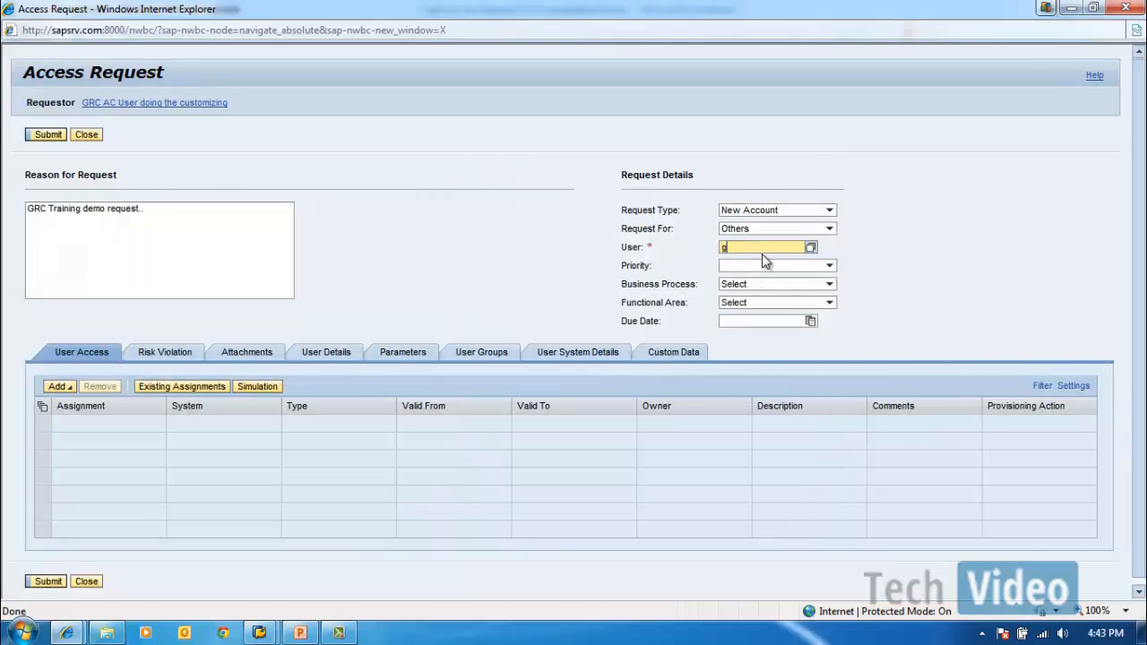
{"action": "key", "text": "BackSpace"}
{"action": "type", "text": "F_AR_DEMO01"}
- Review the options offered for the request's priority, business process and functional area
{"action": "left_click", "coordinate": [771, 267]}
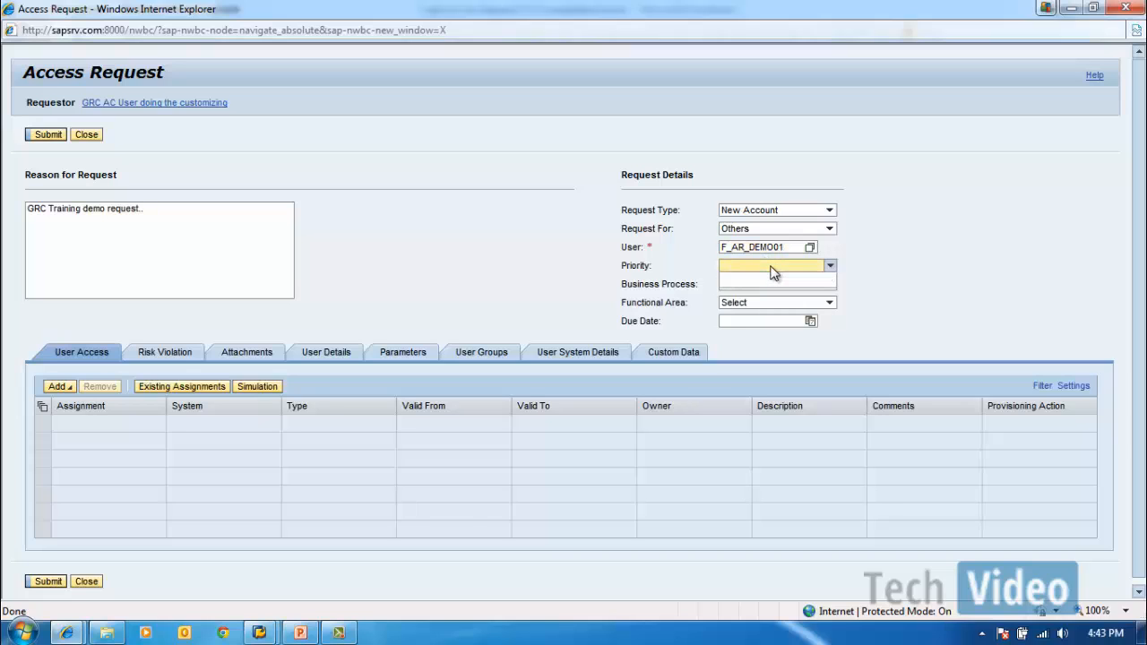
{"action": "left_click", "coordinate": [930, 258]}
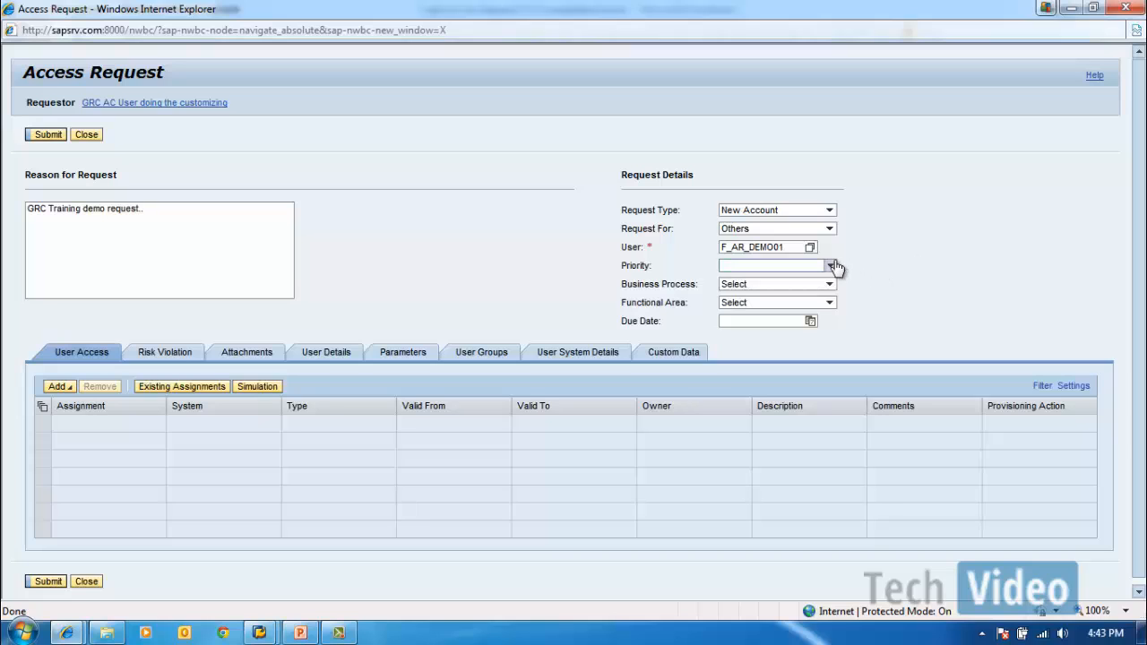
{"action": "left_click", "coordinate": [834, 266]}
{"action": "left_click", "coordinate": [896, 272]}
{"action": "left_click", "coordinate": [811, 287]}
{"action": "left_click", "coordinate": [923, 300]}
{"action": "left_click", "coordinate": [831, 303]}
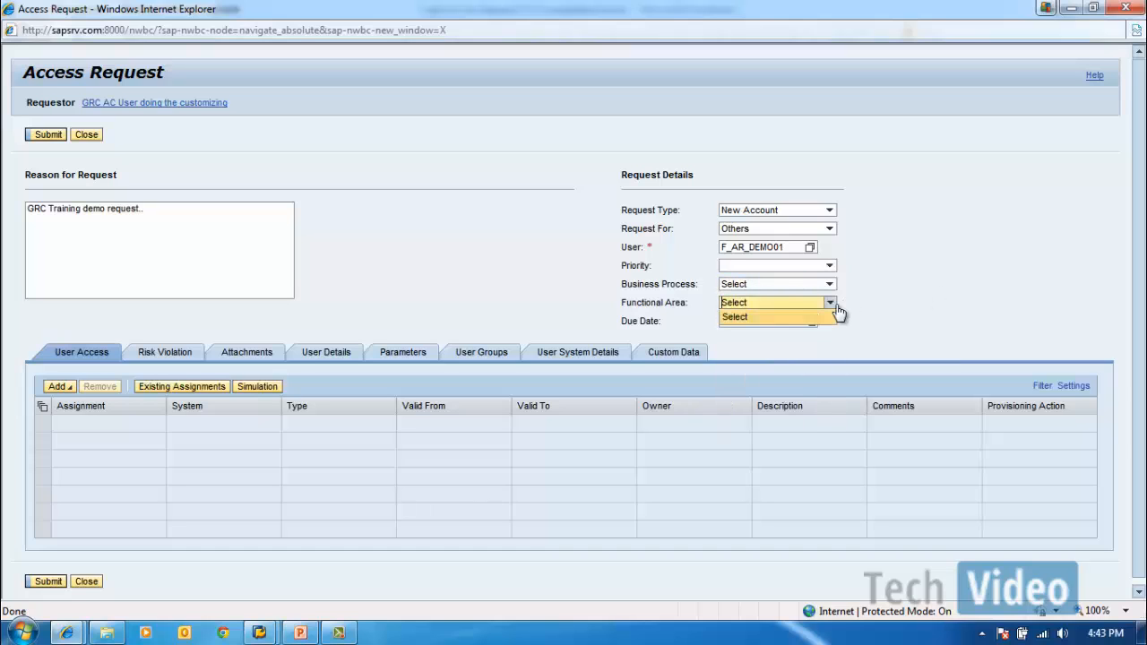
{"action": "left_click", "coordinate": [942, 298]}
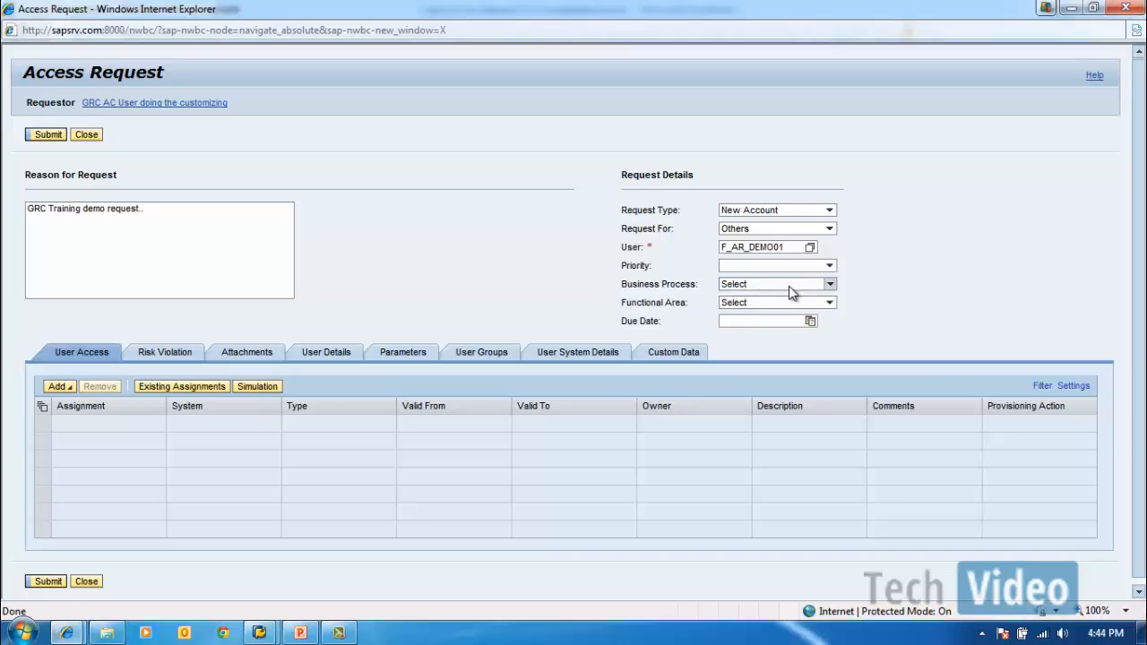
{"action": "left_click", "coordinate": [793, 294]}
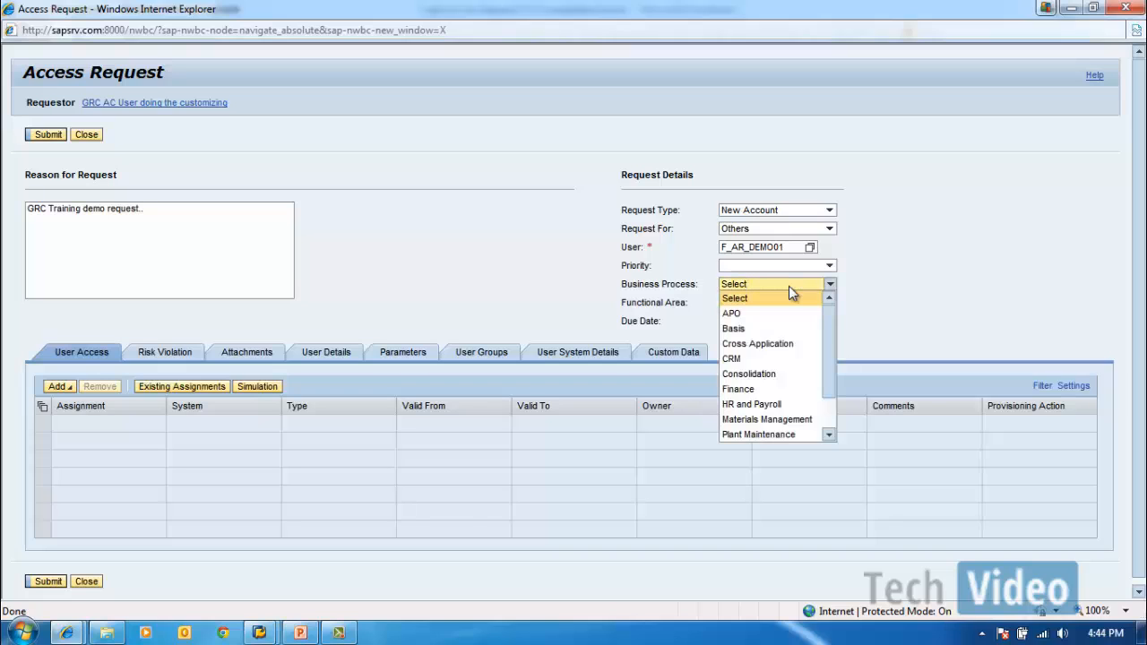
{"action": "left_click", "coordinate": [936, 279]}
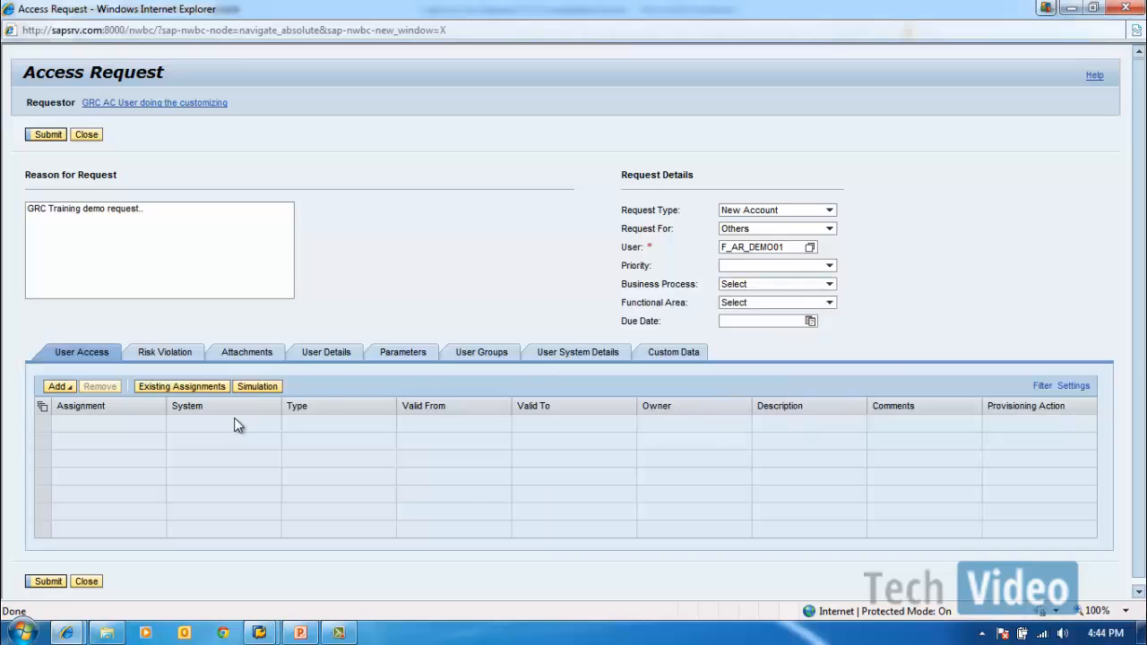
- Add the system GRCCLN800 (GRC Client 800) to the request's user access assignments
{"action": "left_click", "coordinate": [71, 391]}
{"action": "left_click", "coordinate": [68, 418]}
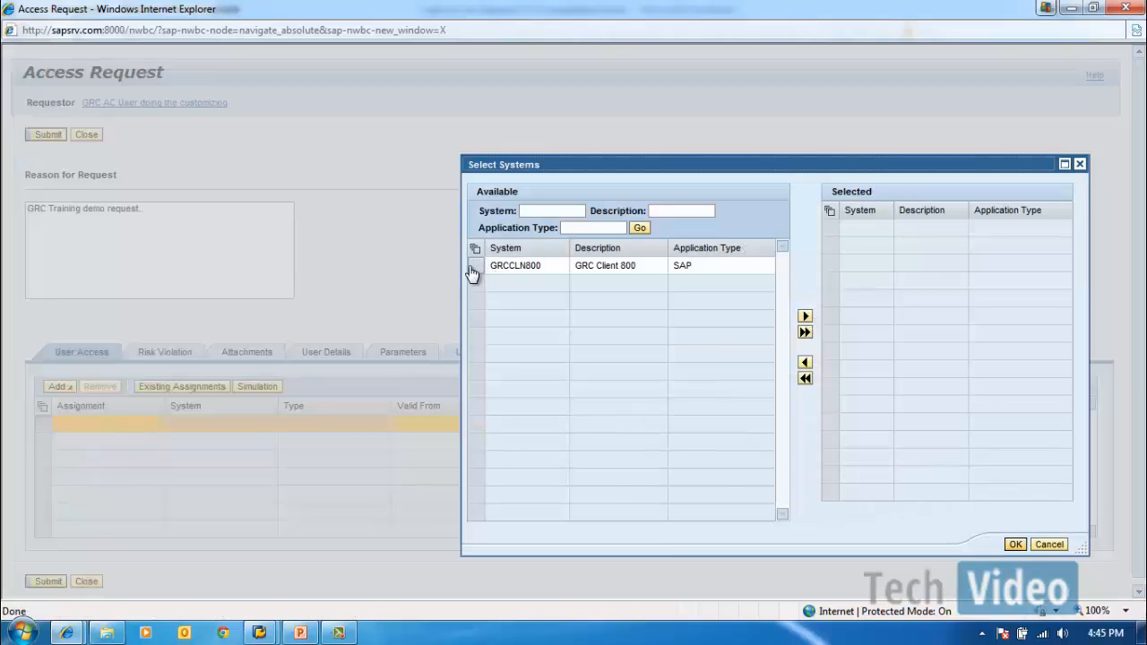
{"action": "left_click", "coordinate": [474, 267]}
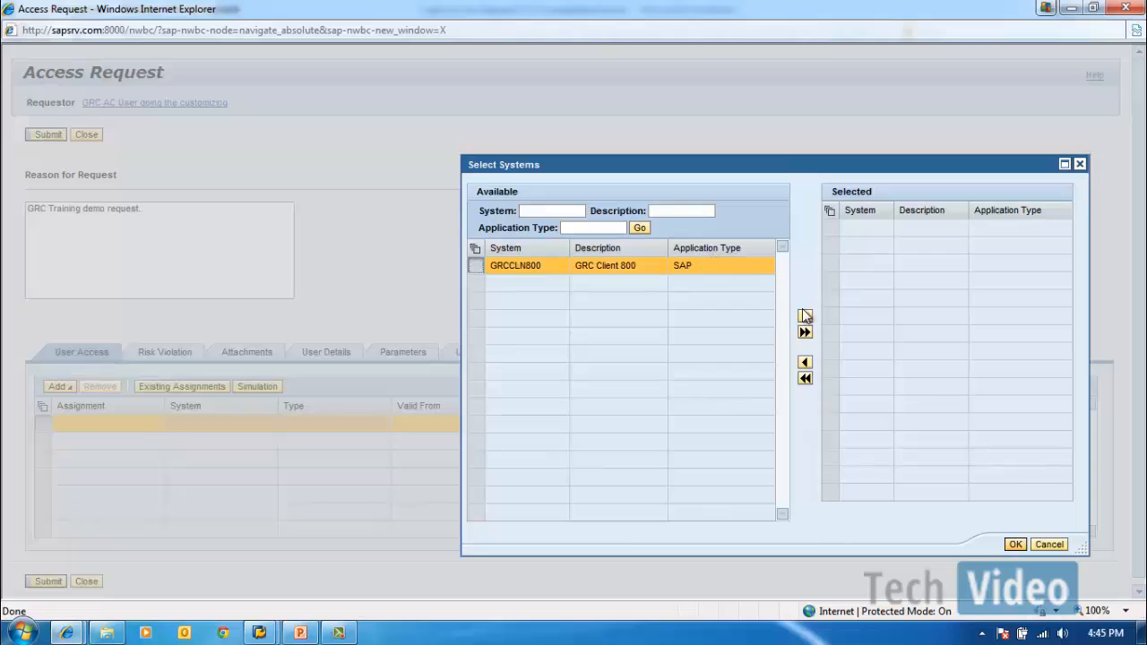
{"action": "left_click", "coordinate": [805, 317]}
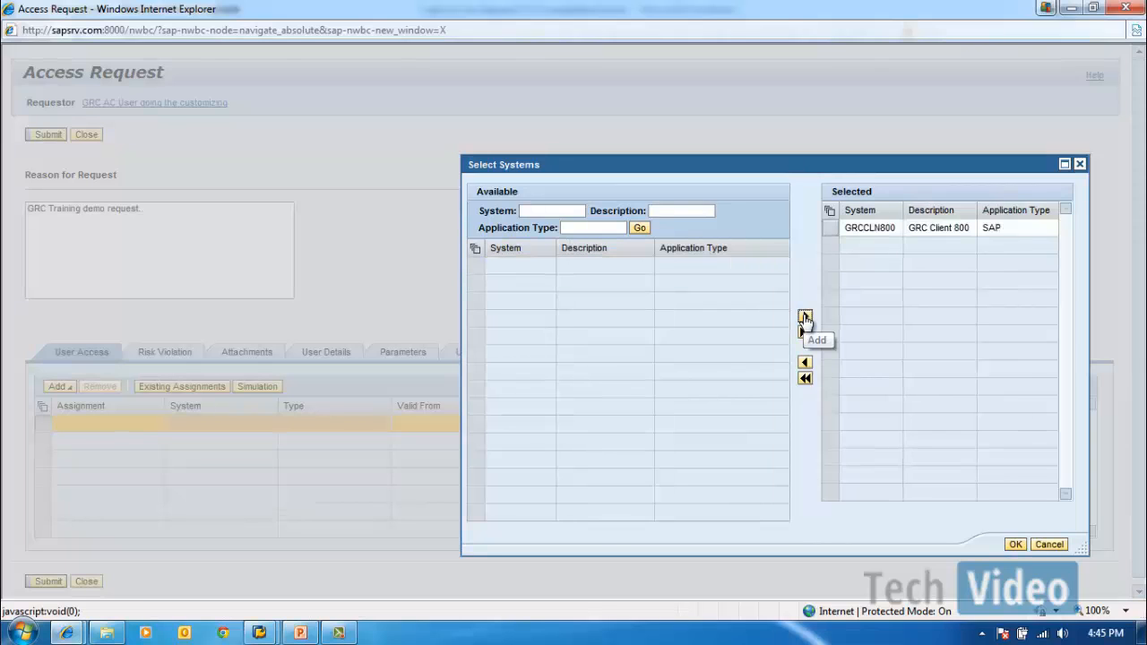
{"action": "left_click", "coordinate": [1017, 545]}
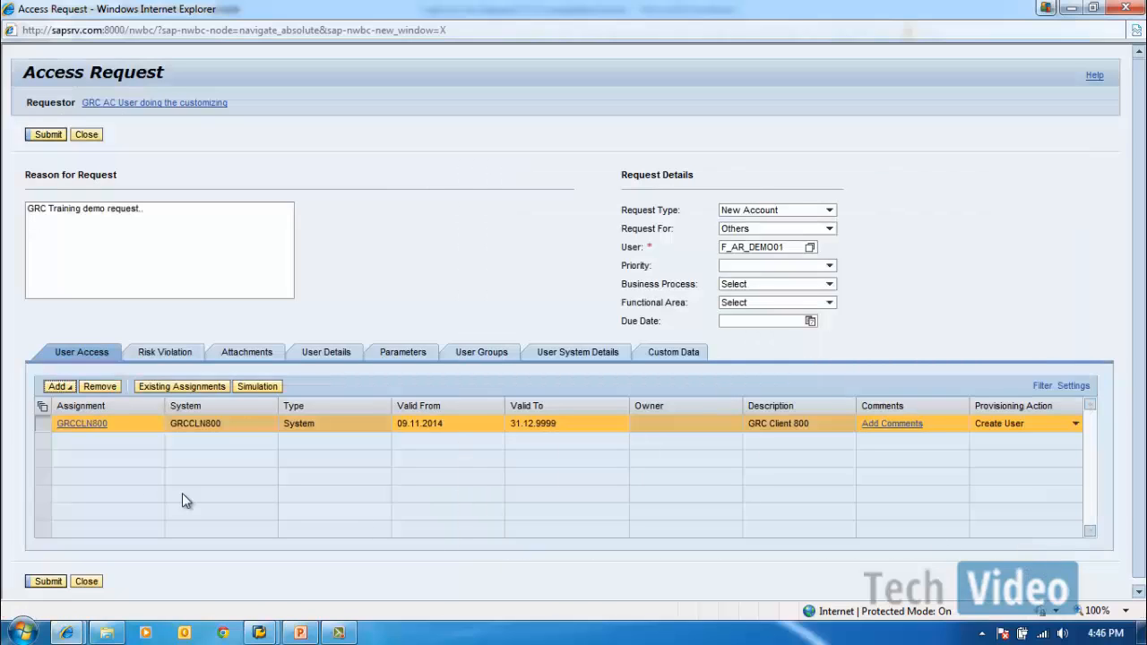
- Check which systems are available and selected for the request
{"action": "left_click", "coordinate": [59, 387]}
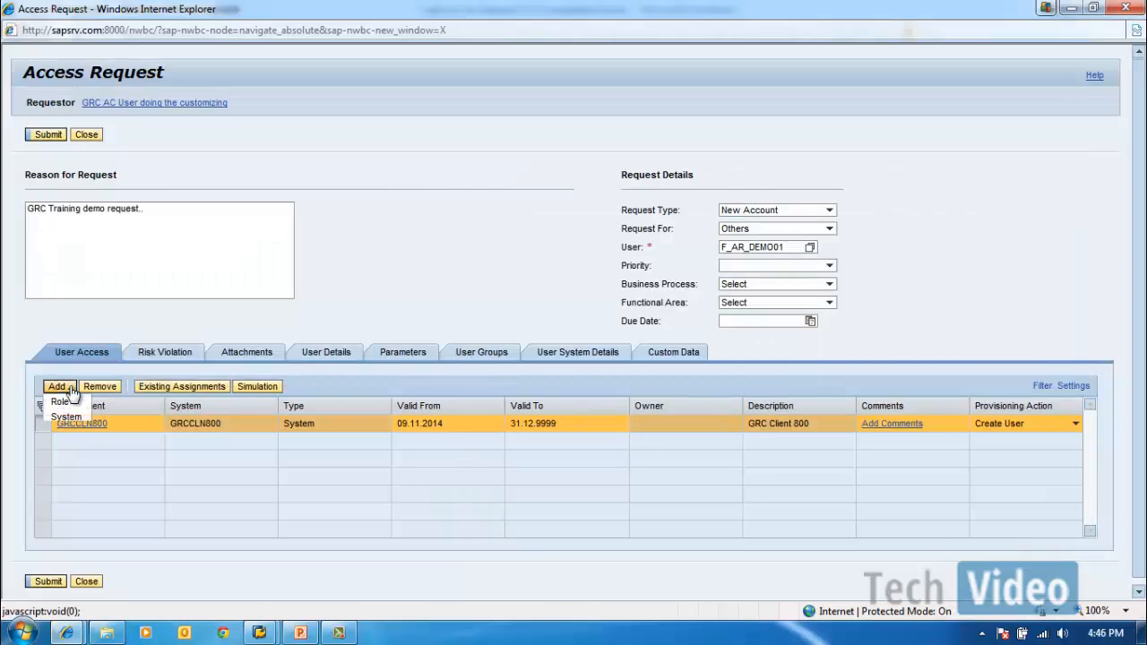
{"action": "left_click", "coordinate": [65, 417]}
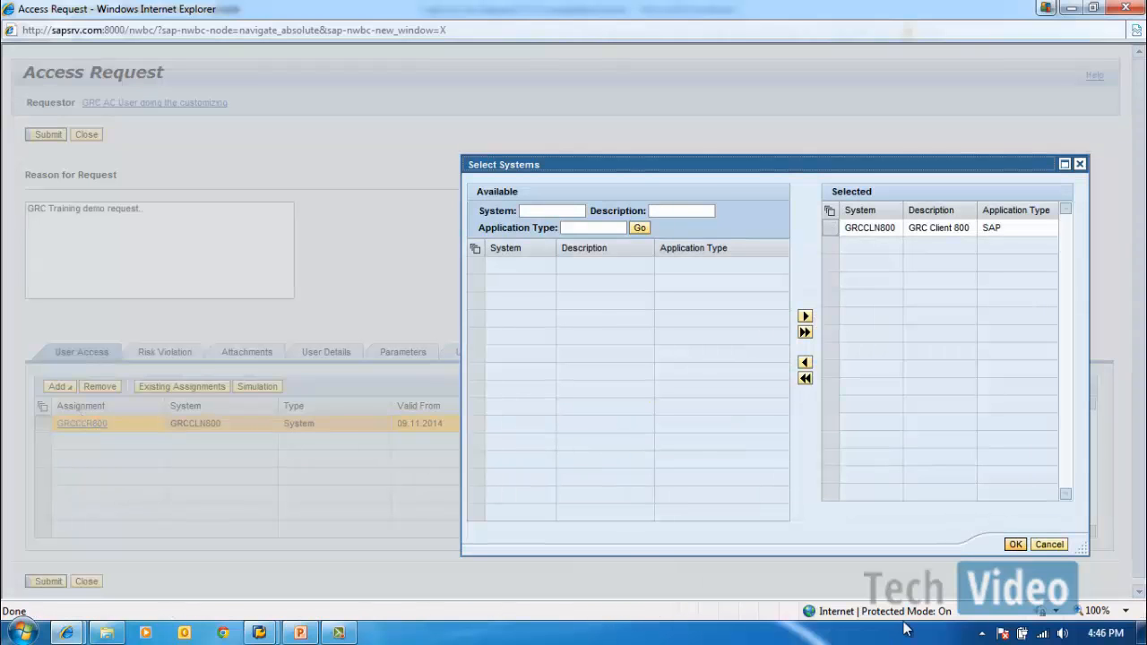
{"action": "left_click", "coordinate": [1015, 544]}
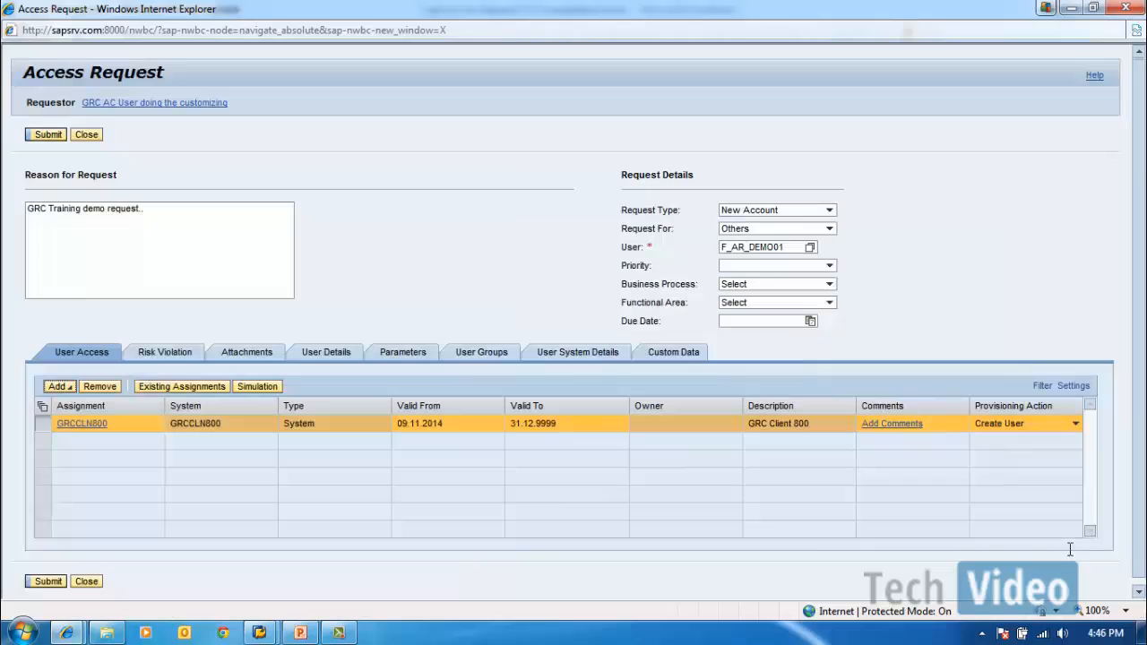
- Search for roles to add to the request, using system GRC Client 800, role type Single Role and role name ZG_*
{"action": "left_click", "coordinate": [63, 387]}
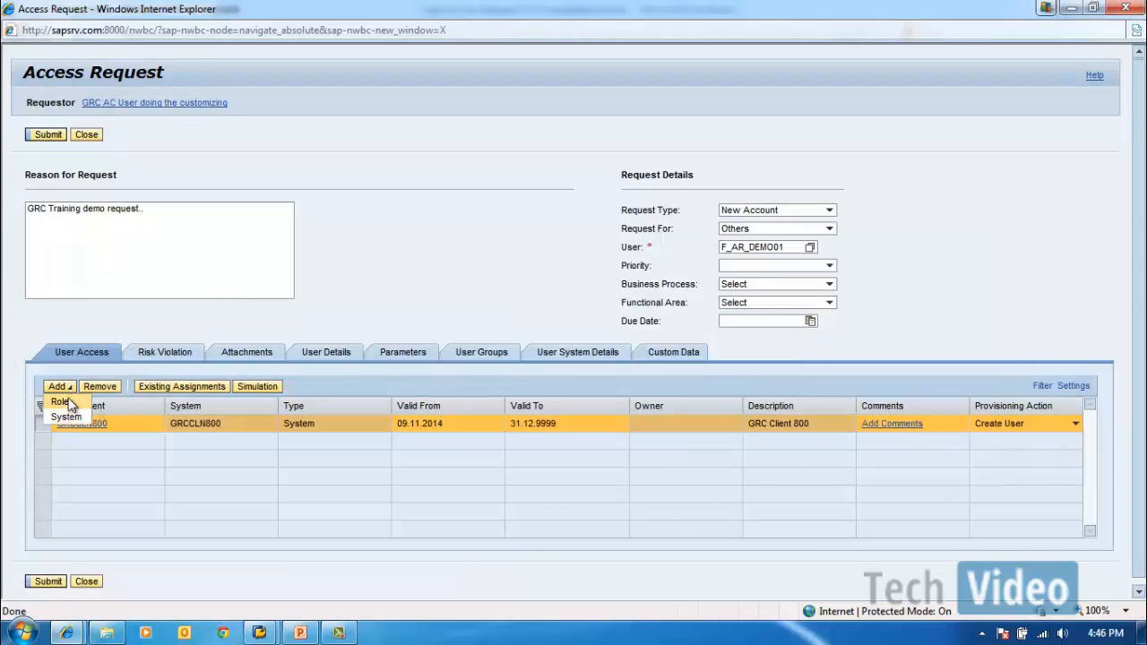
{"action": "left_click", "coordinate": [70, 404]}
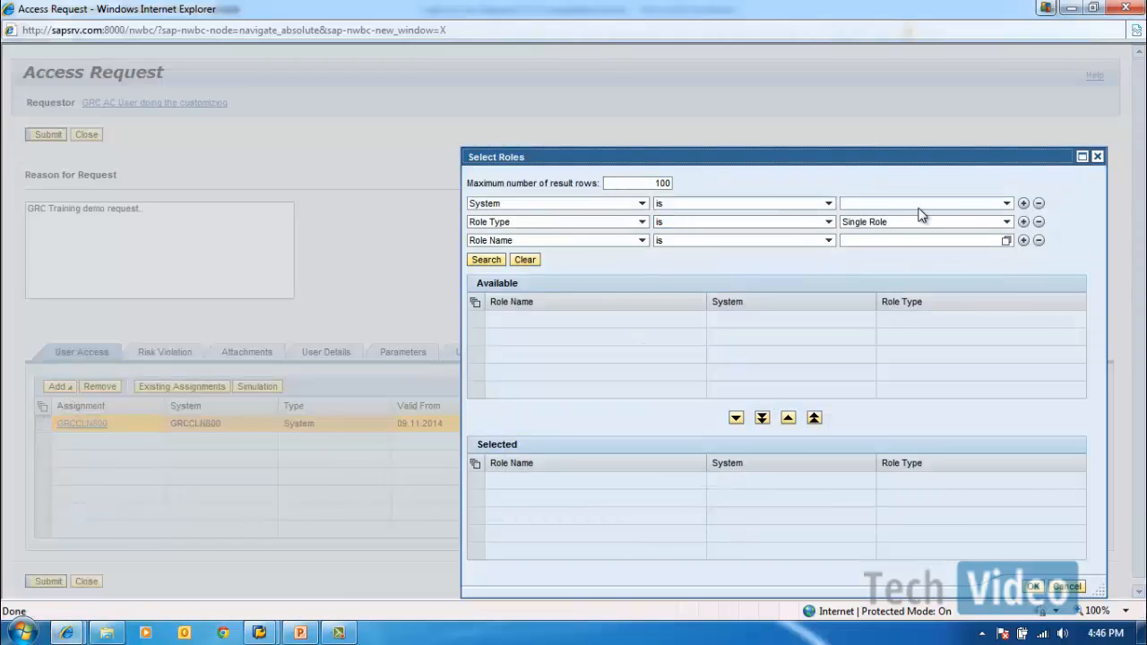
{"action": "left_click", "coordinate": [1006, 204]}
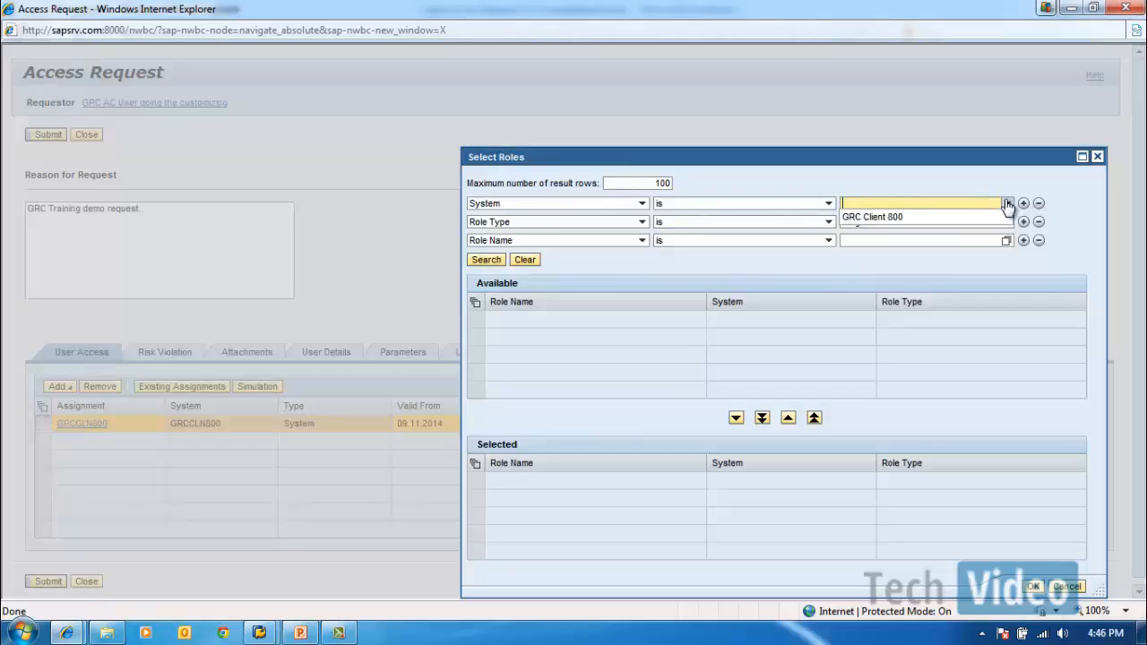
{"action": "left_click", "coordinate": [951, 216]}
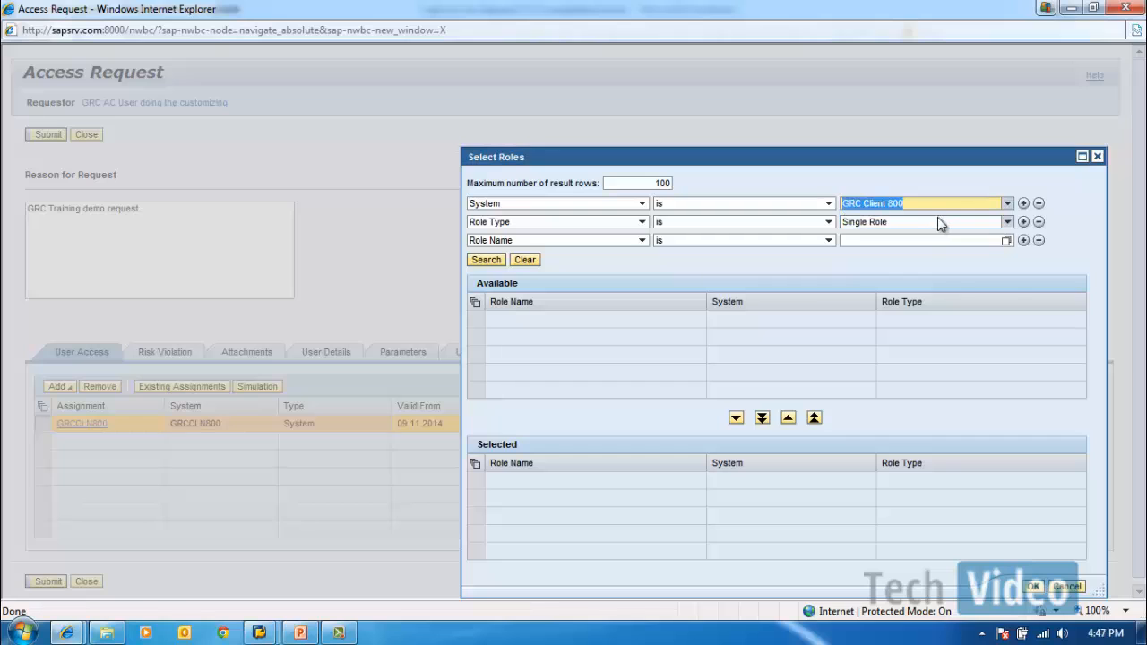
{"action": "left_click", "coordinate": [938, 221]}
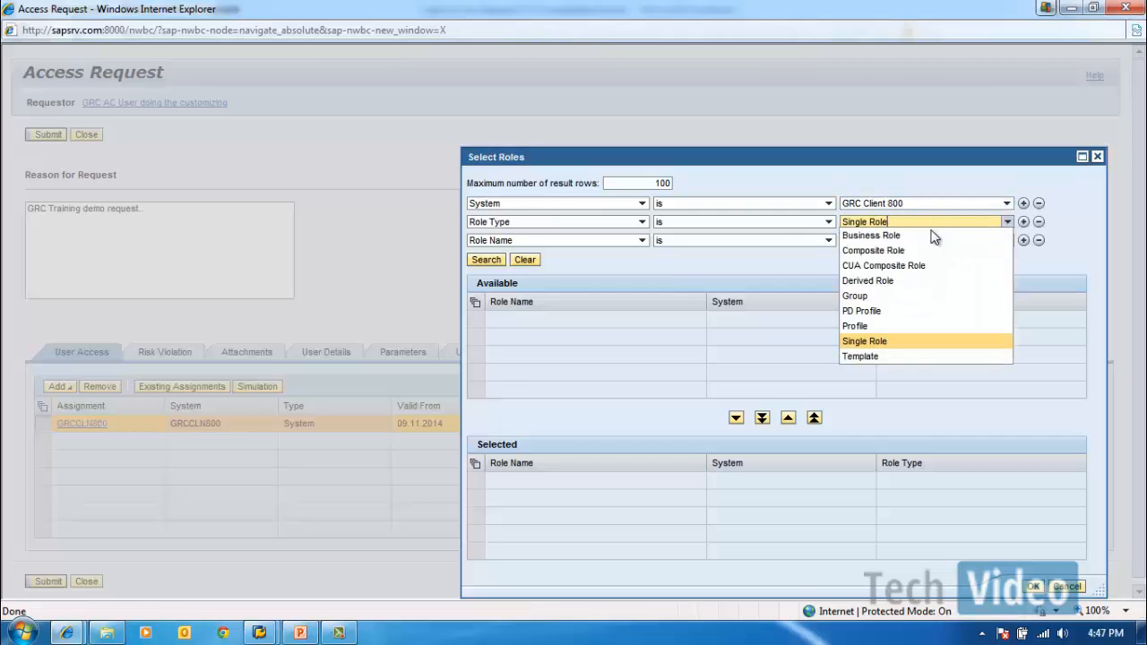
{"action": "left_click", "coordinate": [904, 341]}
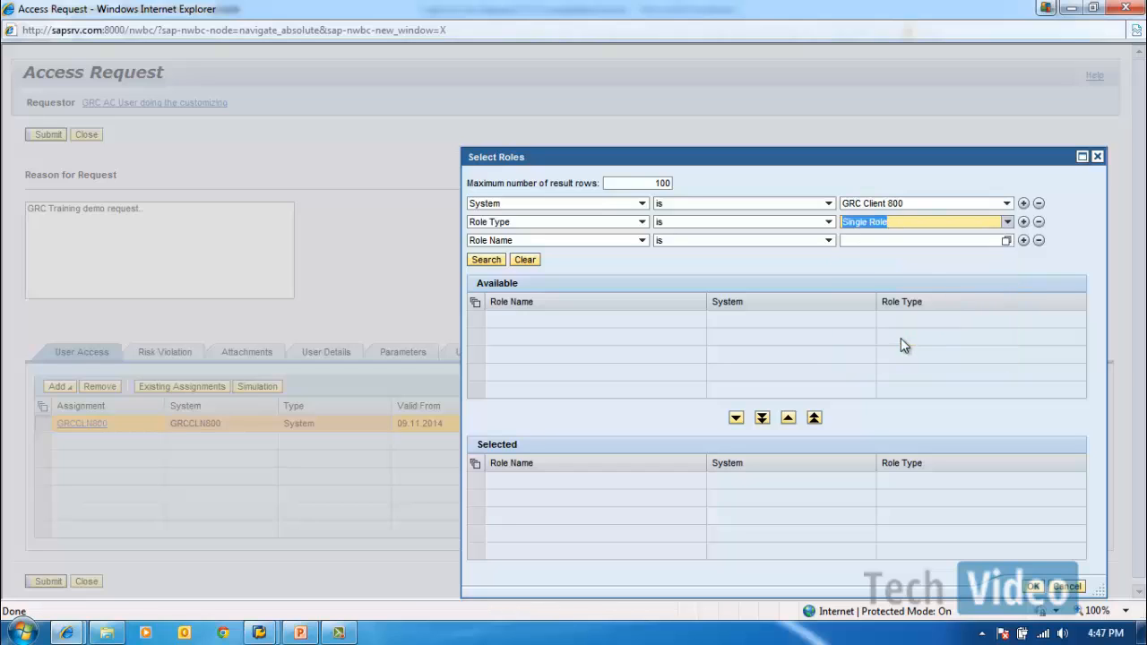
{"action": "left_click", "coordinate": [873, 239]}
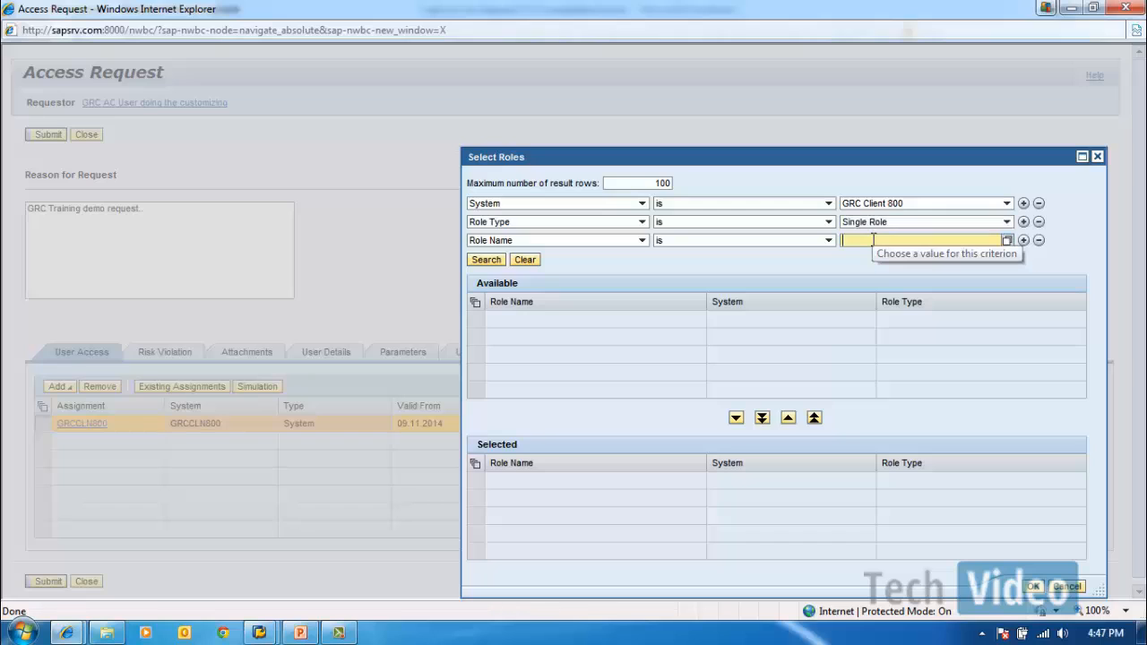
{"action": "type", "text": "ZG_*"}
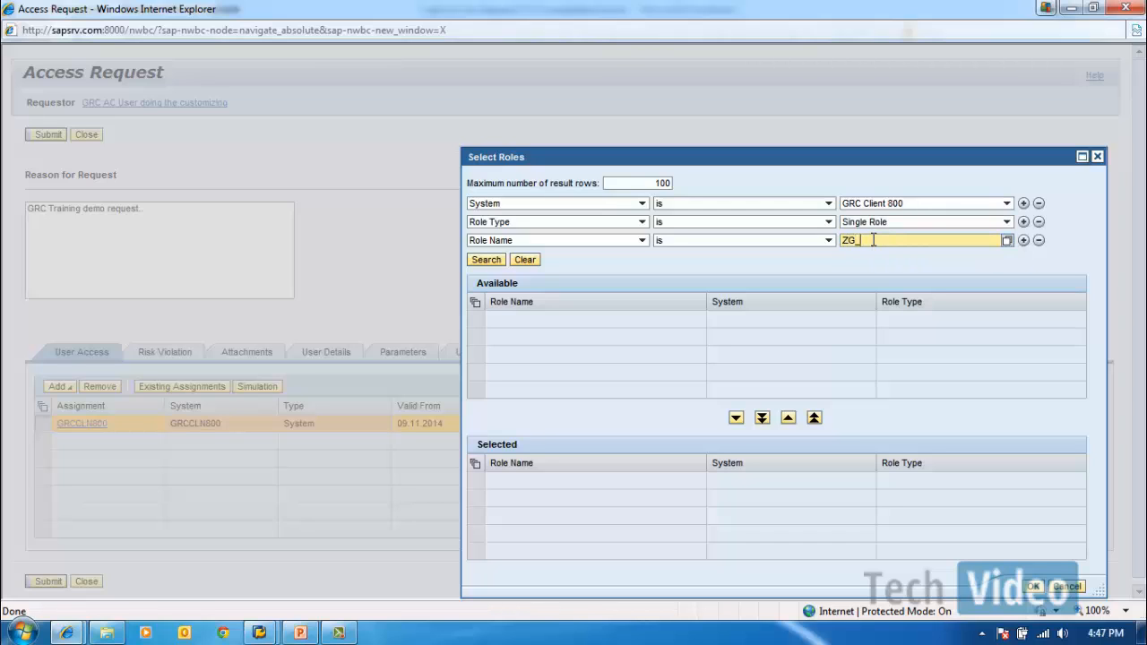
{"action": "left_click", "coordinate": [477, 260]}
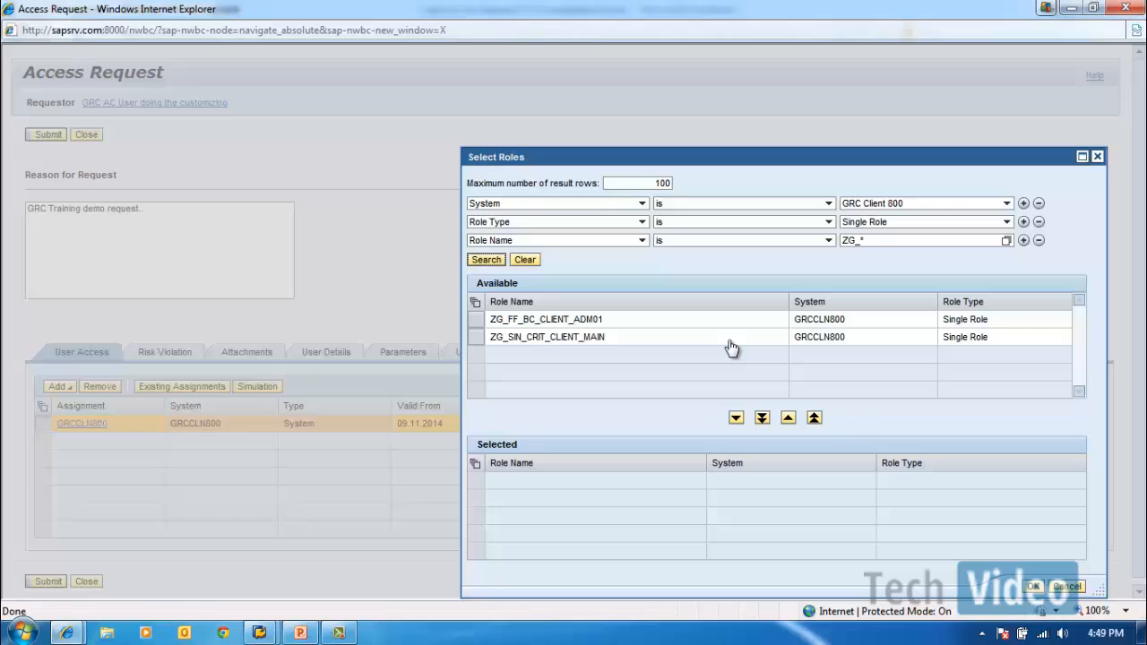
- Add the single role ZG_FF_BC_CLIENT_ADM01 to the request's user access assignments
{"action": "left_click", "coordinate": [477, 321]}
{"action": "left_click", "coordinate": [477, 321]}
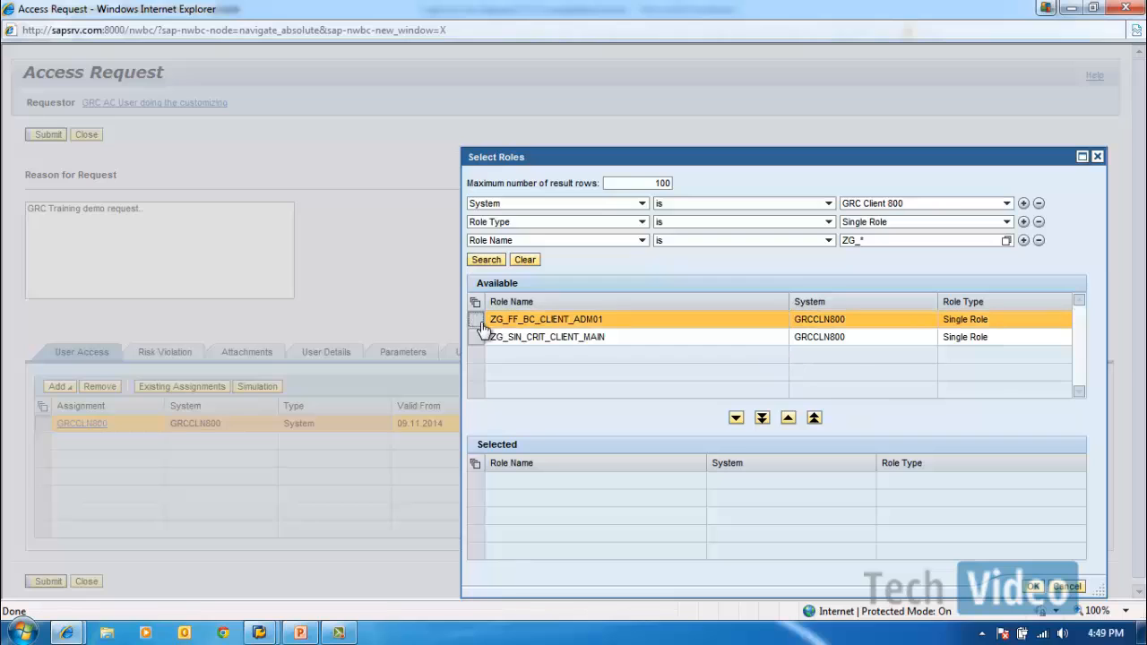
{"action": "left_click", "coordinate": [735, 419]}
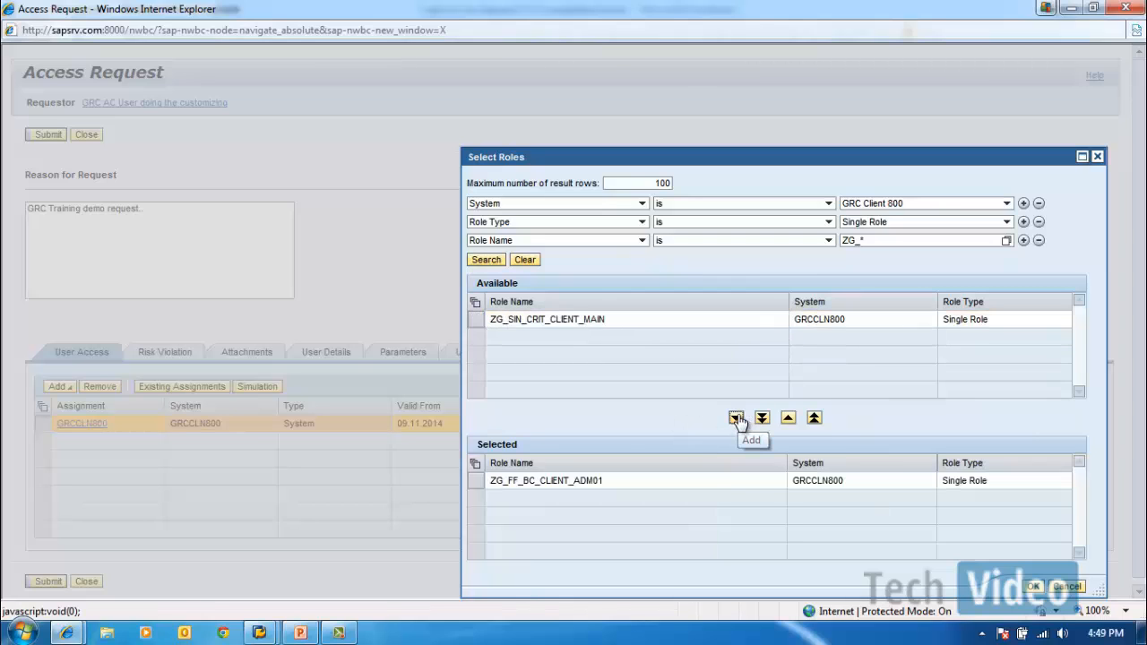
{"action": "left_click", "coordinate": [1032, 587]}
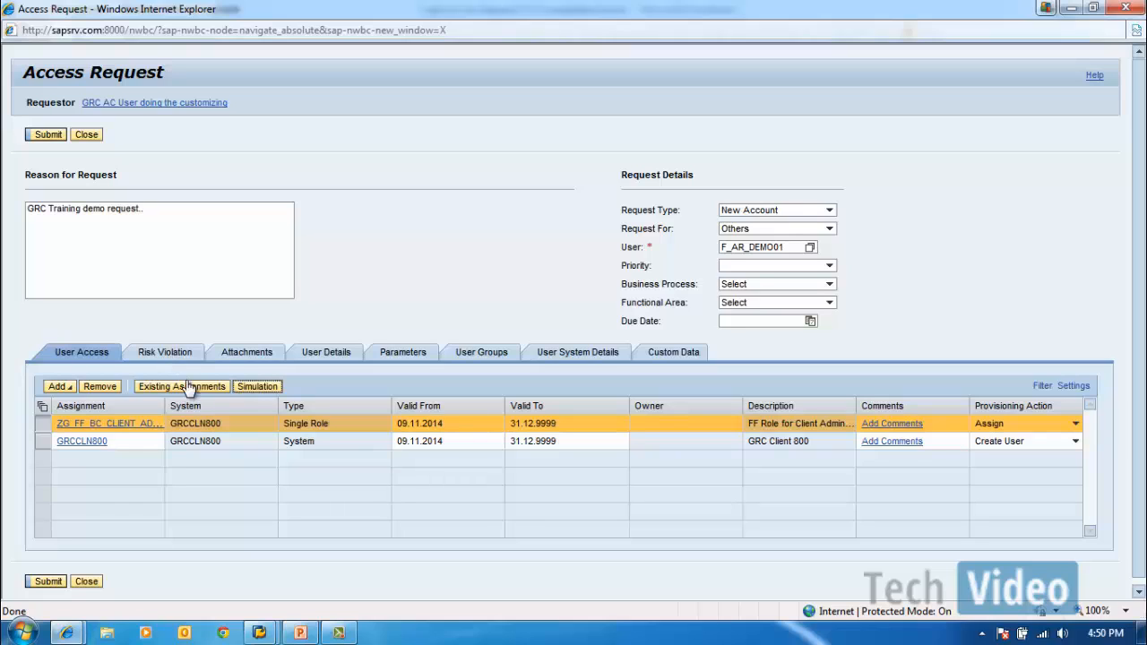
- Start a simulation for the role assignment, widen its Assignment column and set the analysis system to GRCCLN800
{"action": "left_click", "coordinate": [260, 390]}
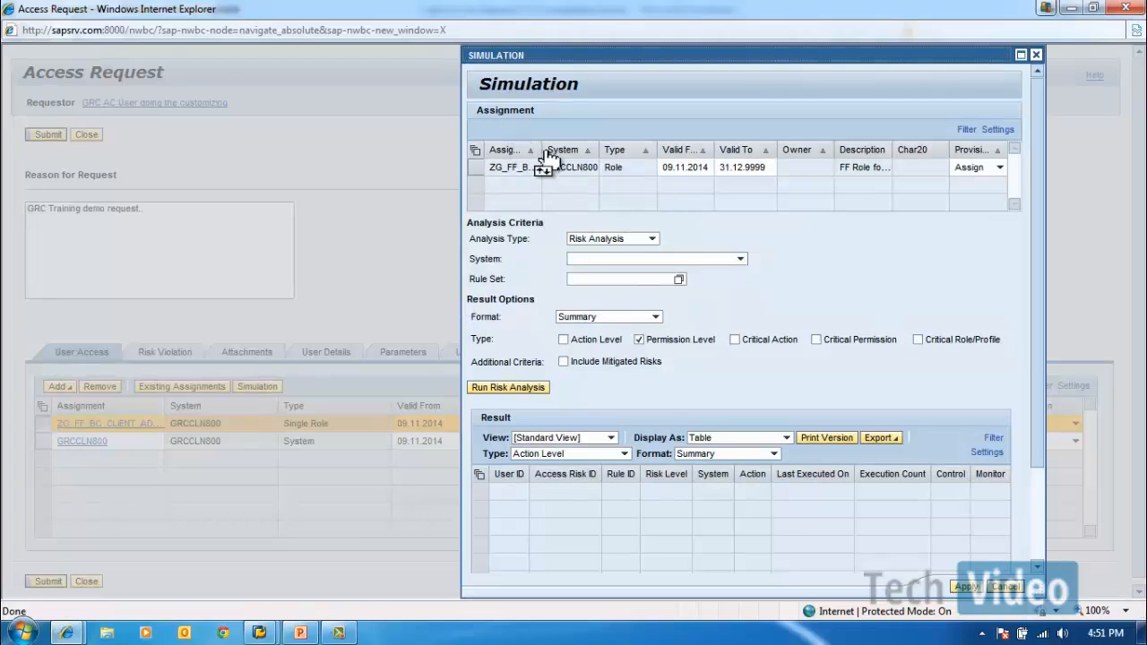
{"action": "left_click_drag", "start_coordinate": [542, 150], "coordinate": [614, 161]}
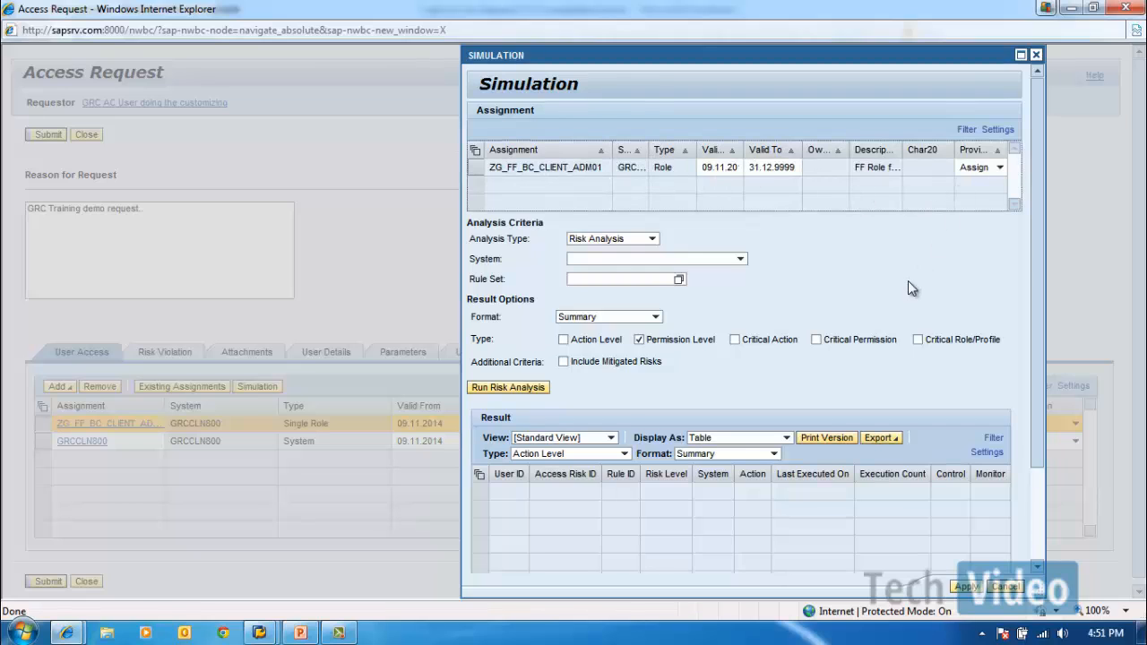
{"action": "left_click", "coordinate": [729, 260]}
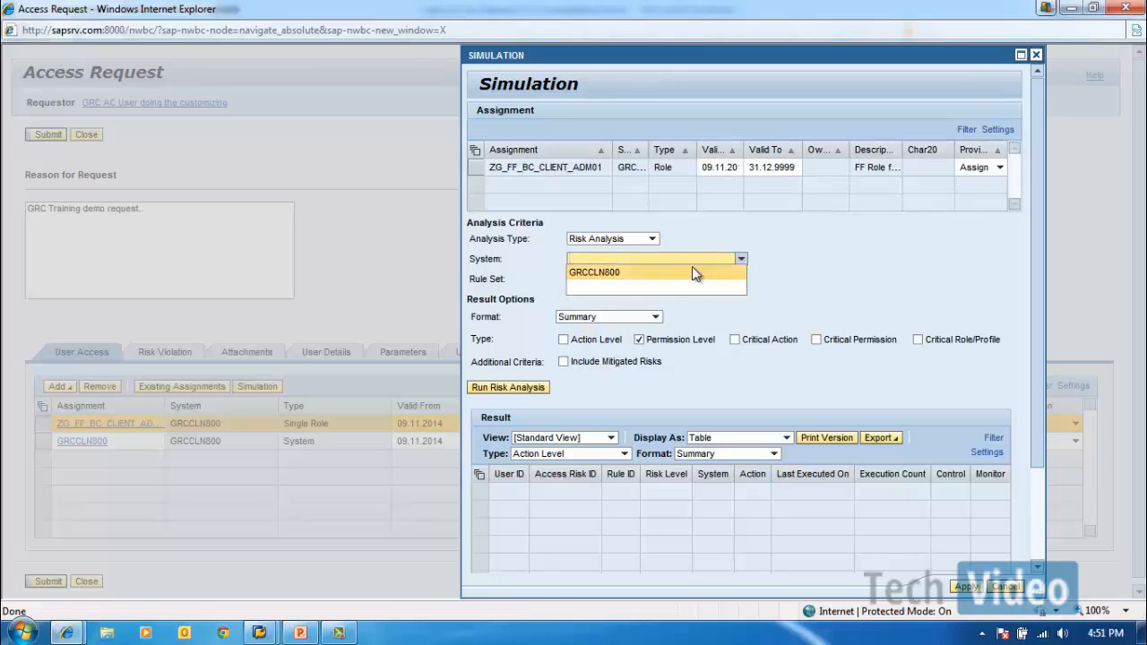
{"action": "left_click", "coordinate": [692, 269]}
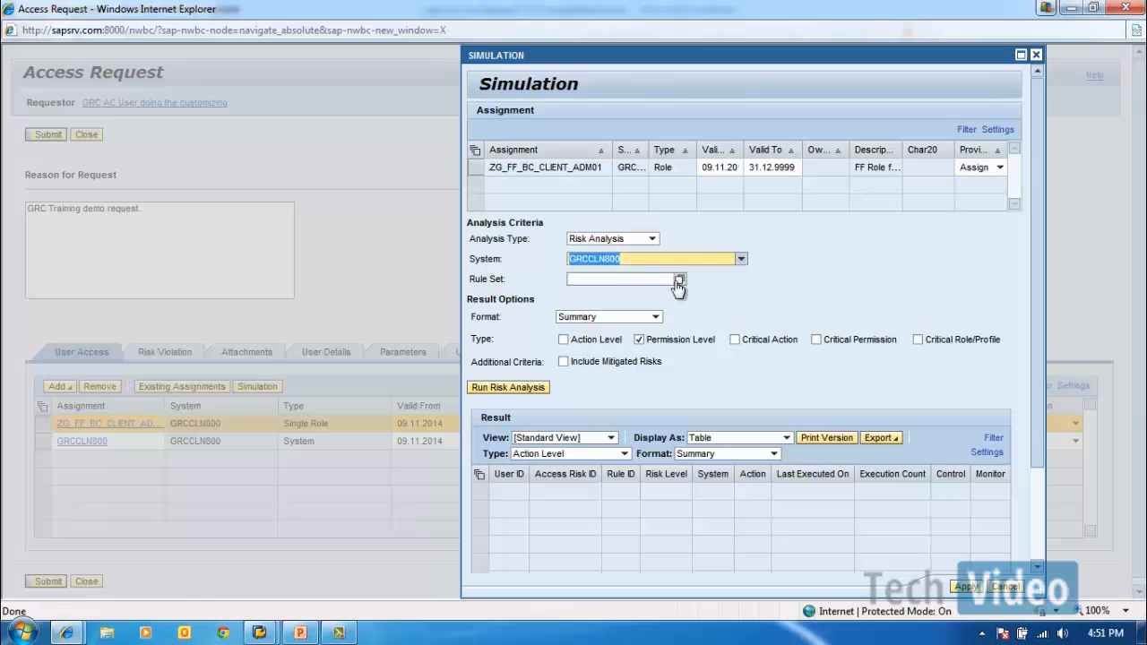
- Run the simulation's risk analysis against the rule set GLOBAL and apply it to the request
{"action": "left_click", "coordinate": [678, 281]}
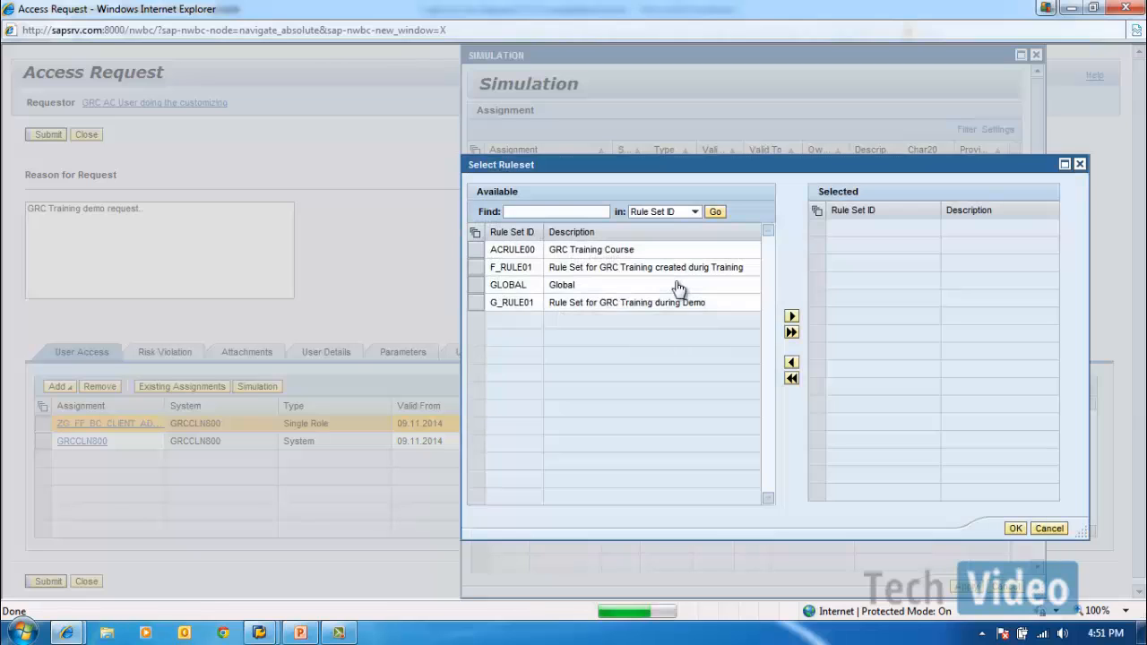
{"action": "left_click", "coordinate": [476, 285]}
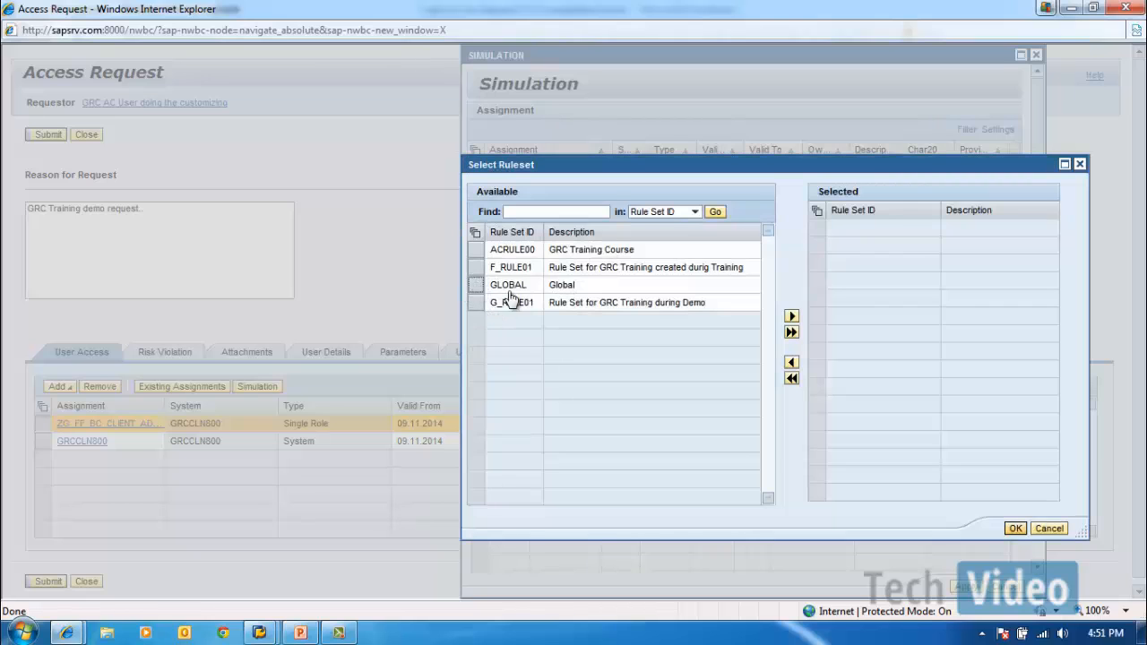
{"action": "left_click", "coordinate": [792, 317]}
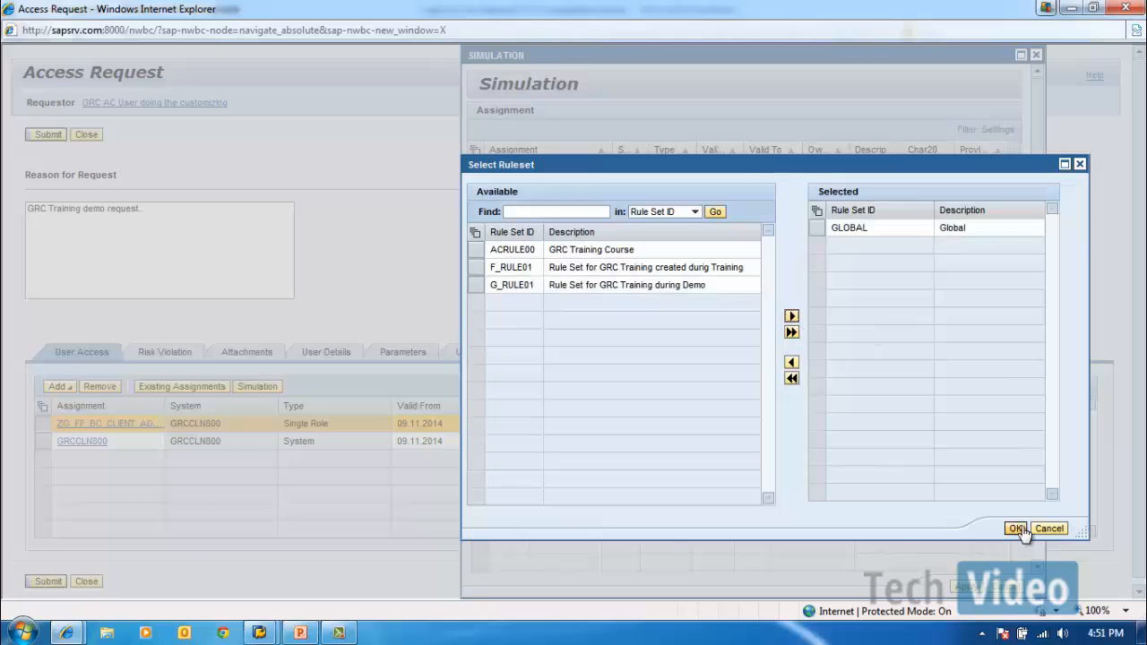
{"action": "left_click", "coordinate": [1016, 529]}
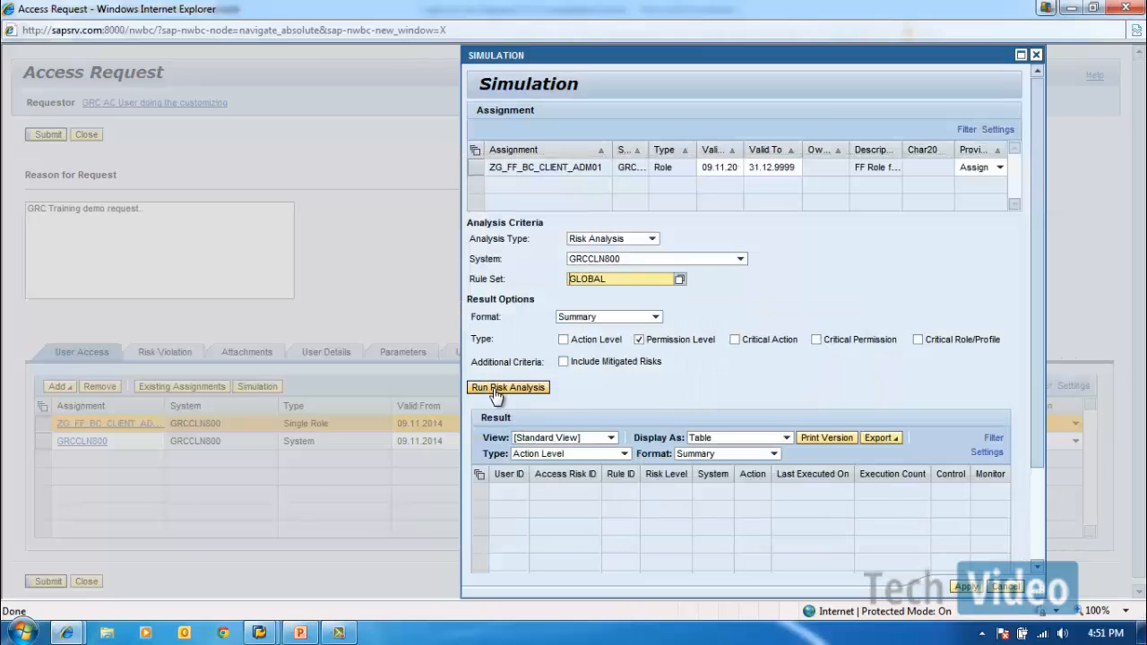
{"action": "left_click", "coordinate": [495, 390]}
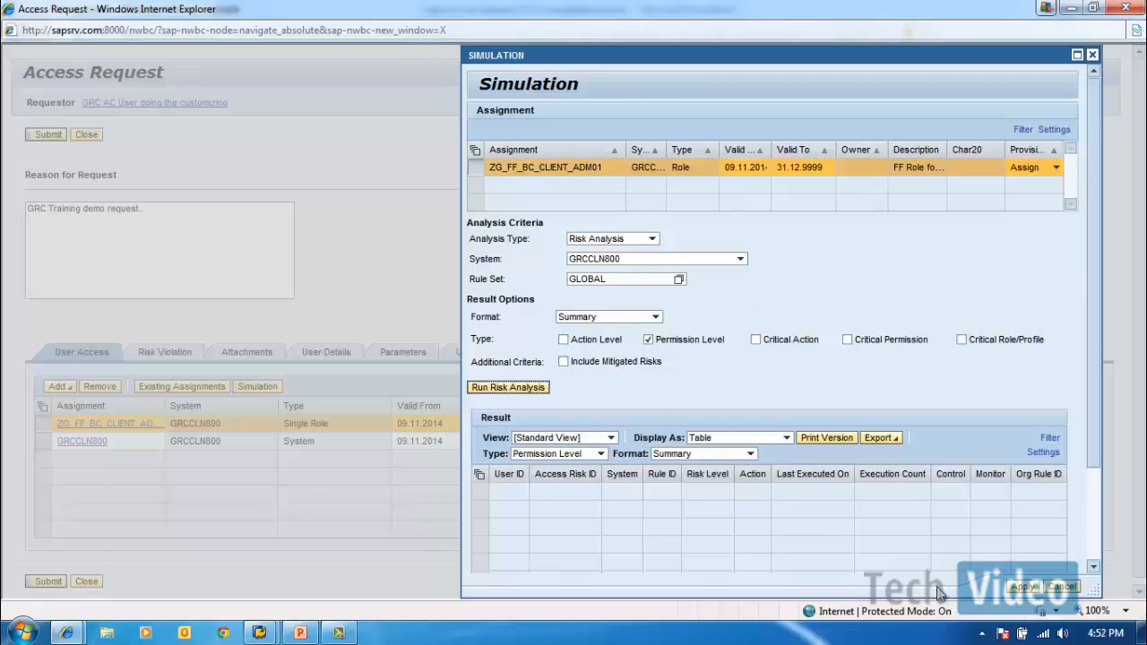
{"action": "left_click", "coordinate": [1012, 589]}
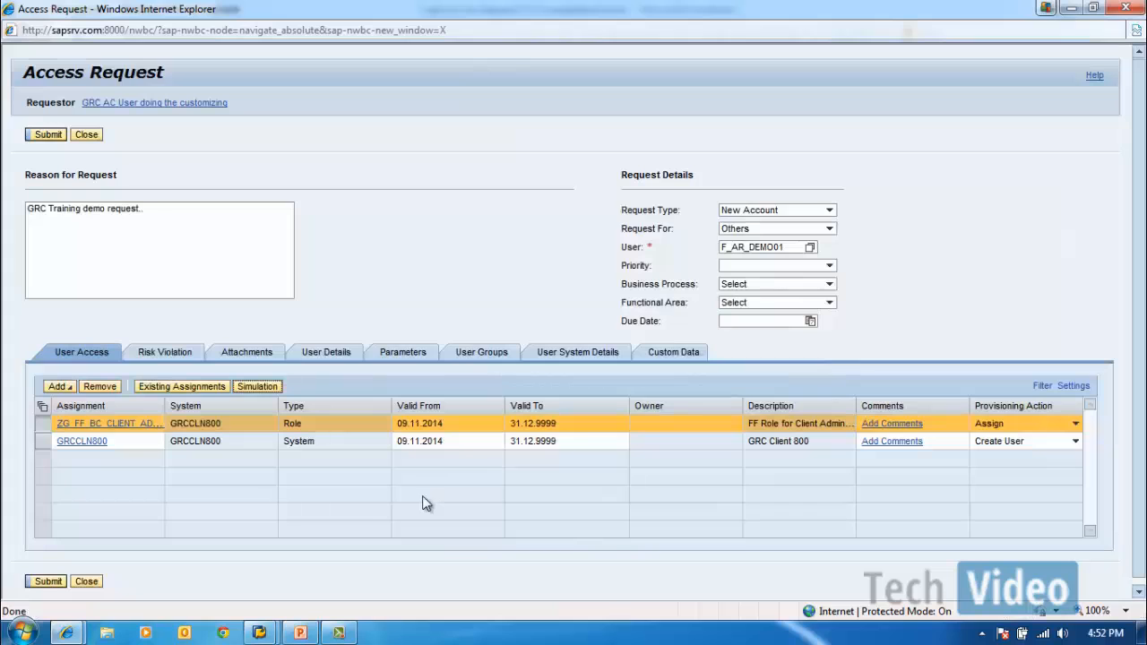
- Run the request's own risk violation analysis for GRCCLN800 with rule set GLOBAL, and check its attachments
{"action": "left_click", "coordinate": [146, 356]}
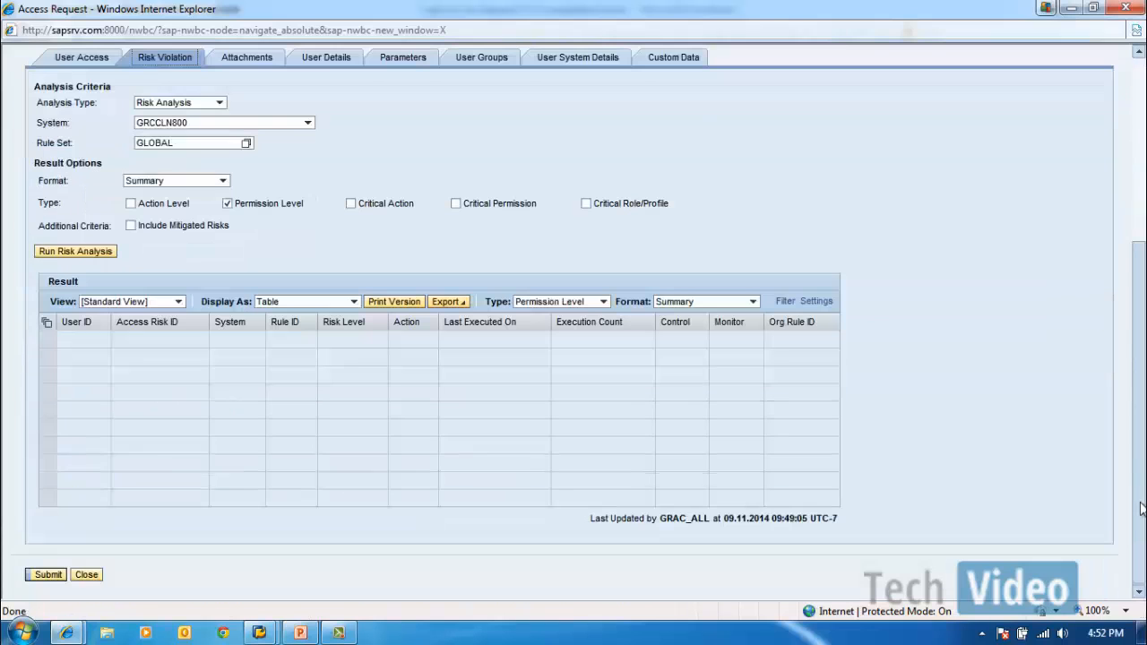
{"action": "left_click", "coordinate": [1142, 508]}
{"action": "left_click_drag", "start_coordinate": [1142, 507], "coordinate": [1144, 429]}
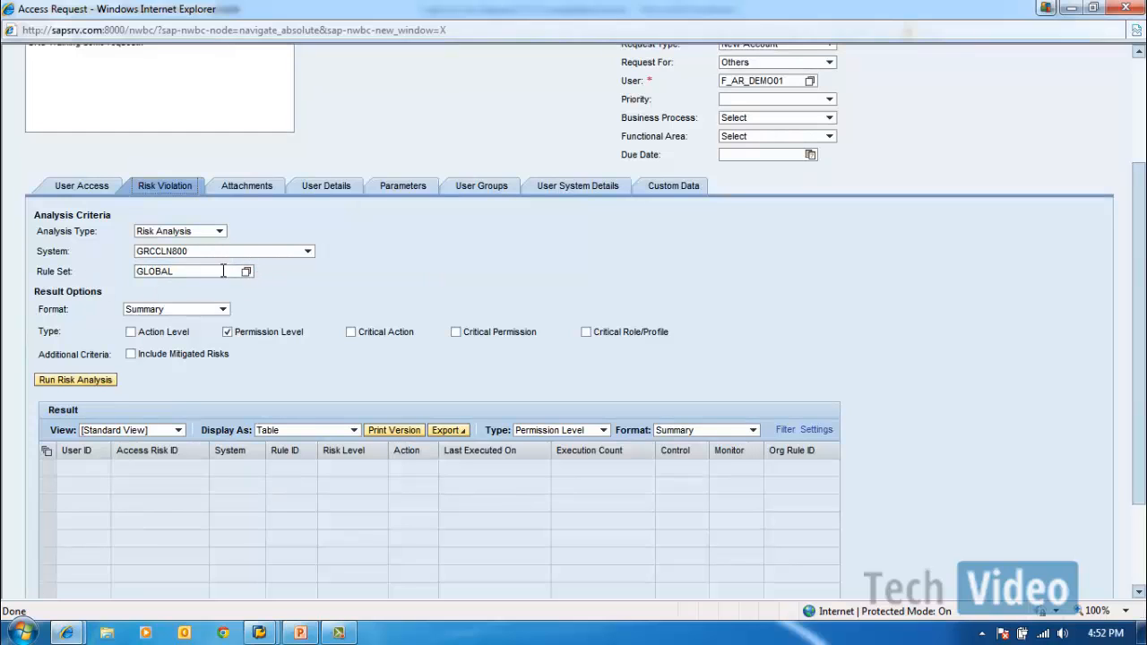
{"action": "left_click", "coordinate": [83, 382]}
{"action": "left_click", "coordinate": [249, 186]}
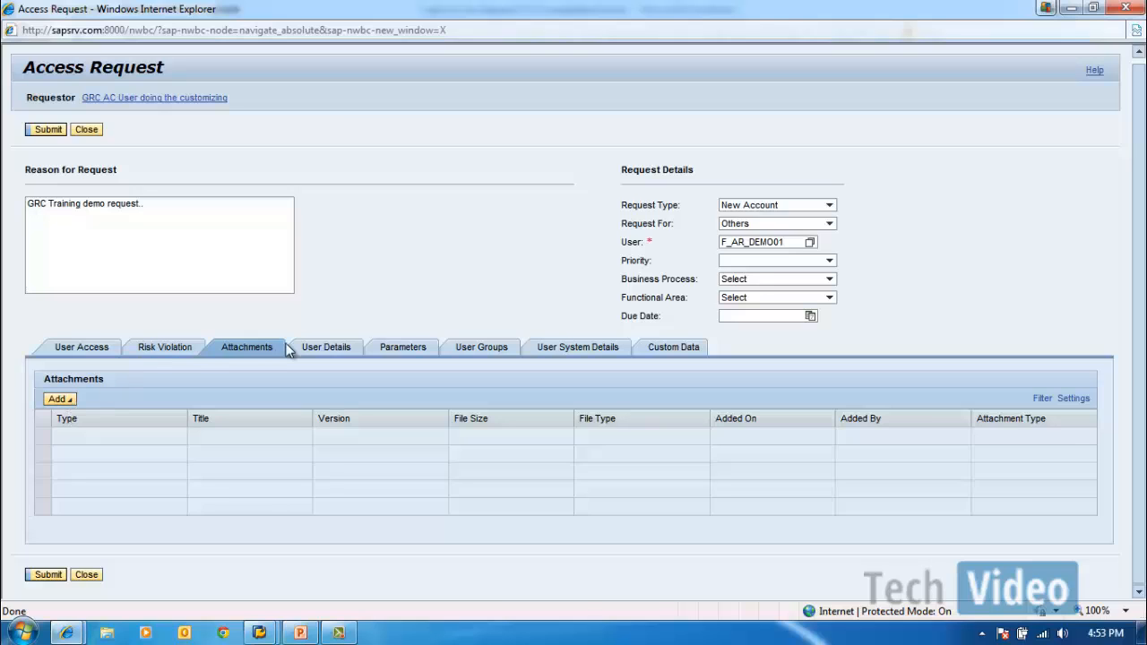
- Enter Demo User as the first name in the request's user details
{"action": "left_click", "coordinate": [327, 352]}
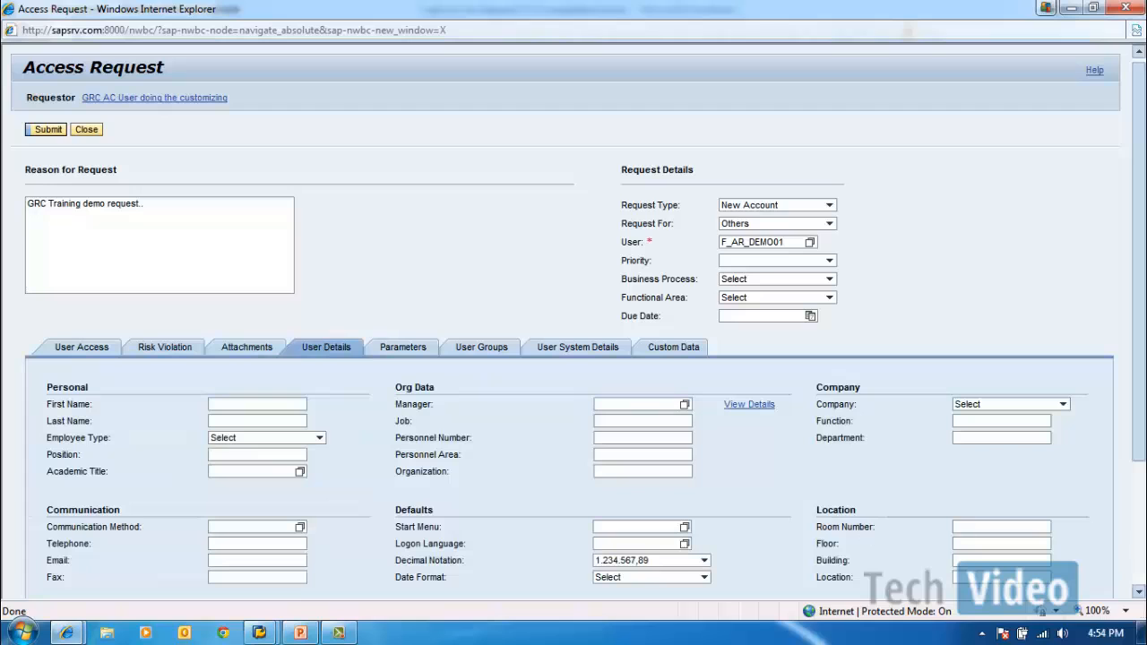
{"action": "left_click", "coordinate": [1138, 595]}
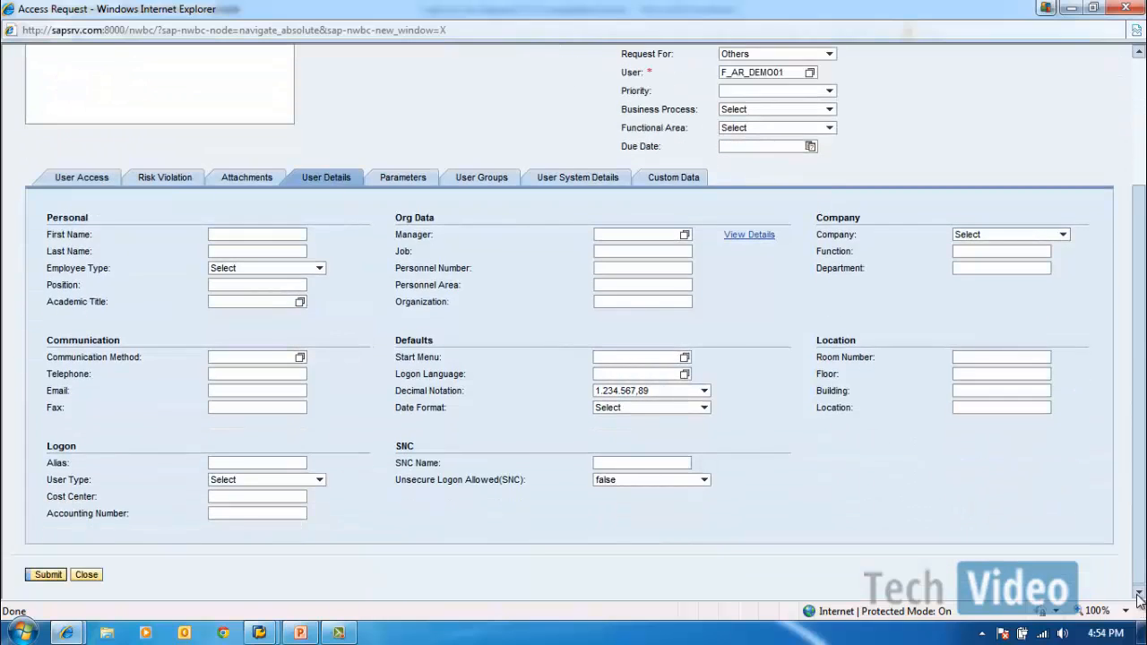
{"action": "left_click", "coordinate": [216, 237]}
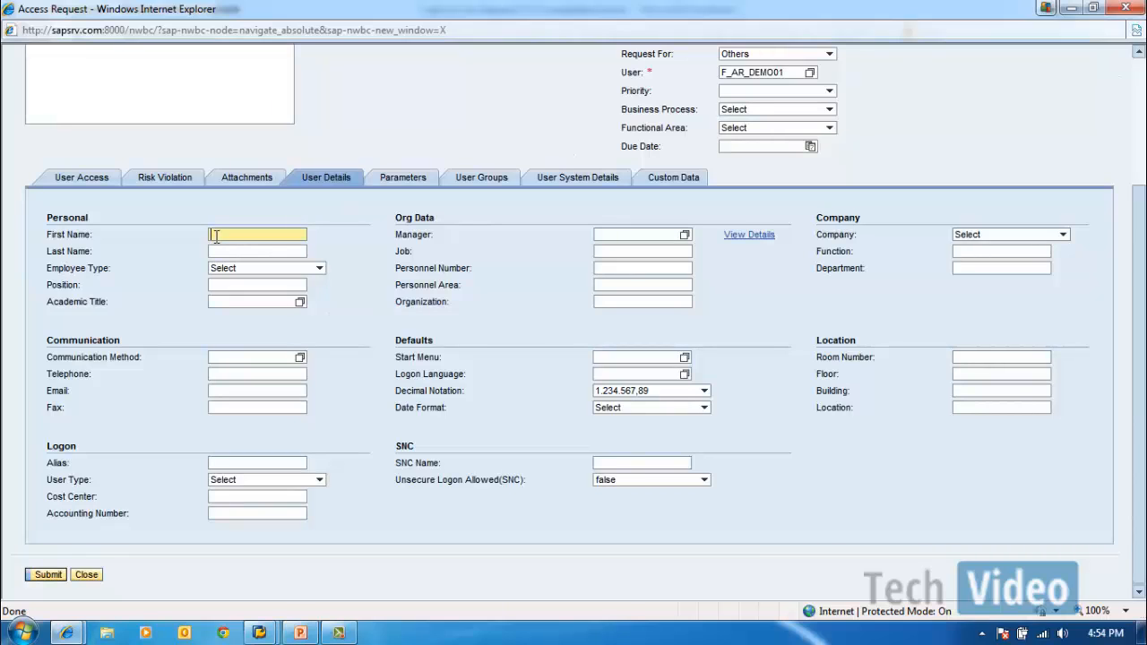
{"action": "type", "text": "Te"}
{"action": "key", "text": "BackSpace"}
{"action": "key", "text": "BackSpace"}
{"action": "type", "text": "Demo User"}
{"action": "key", "text": "Tab"}
- Enter GRC Training as the last name in the request's user details
{"action": "type", "text": "GRC Ta"}
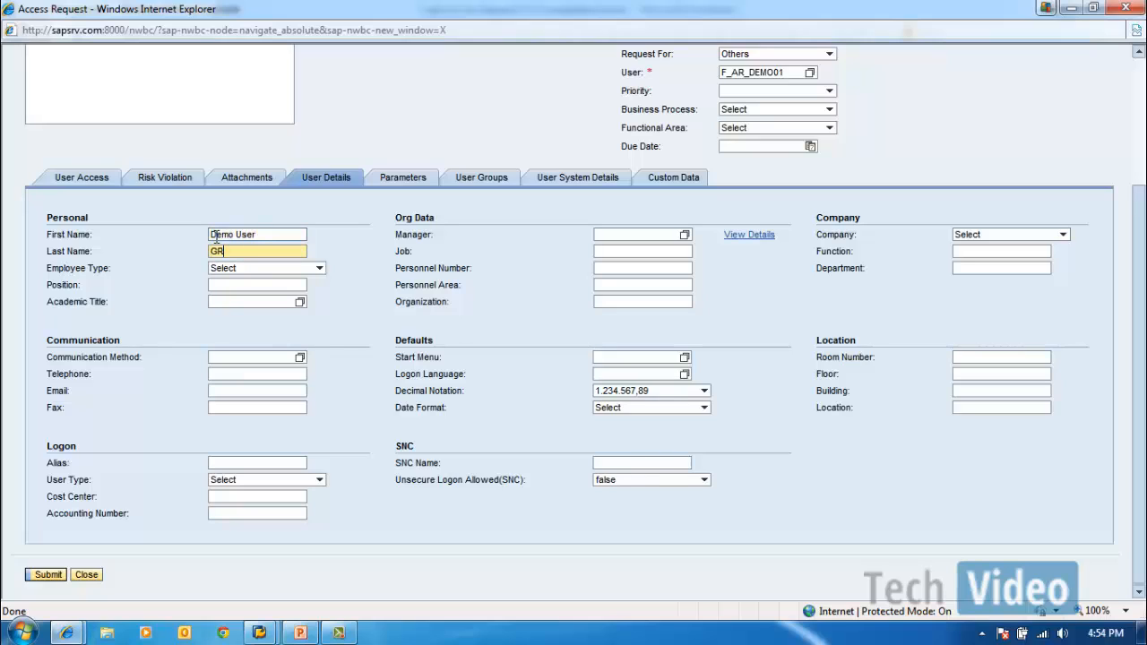
{"action": "key", "text": "BackSpace"}
{"action": "type", "text": "raiig"}
{"action": "key", "text": "BackSpace"}
{"action": "key", "text": "BackSpace"}
{"action": "key", "text": "BackSpace"}
{"action": "type", "text": "iin"}
{"action": "key", "text": "BackSpace"}
{"action": "key", "text": "BackSpace"}
{"action": "key", "text": "BackSpace"}
{"action": "key", "text": "BackSpace"}
{"action": "type", "text": "aining"}
- Review the employee type options and the first and last name entries in the personal data
{"action": "left_click", "coordinate": [302, 268]}
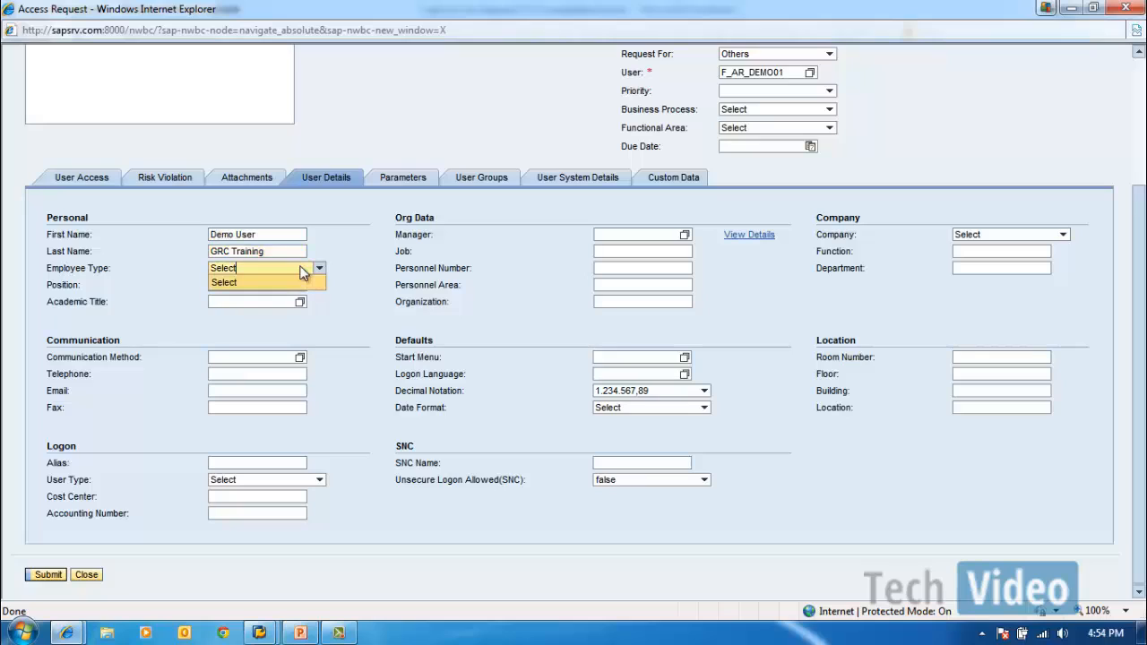
{"action": "left_click", "coordinate": [302, 268]}
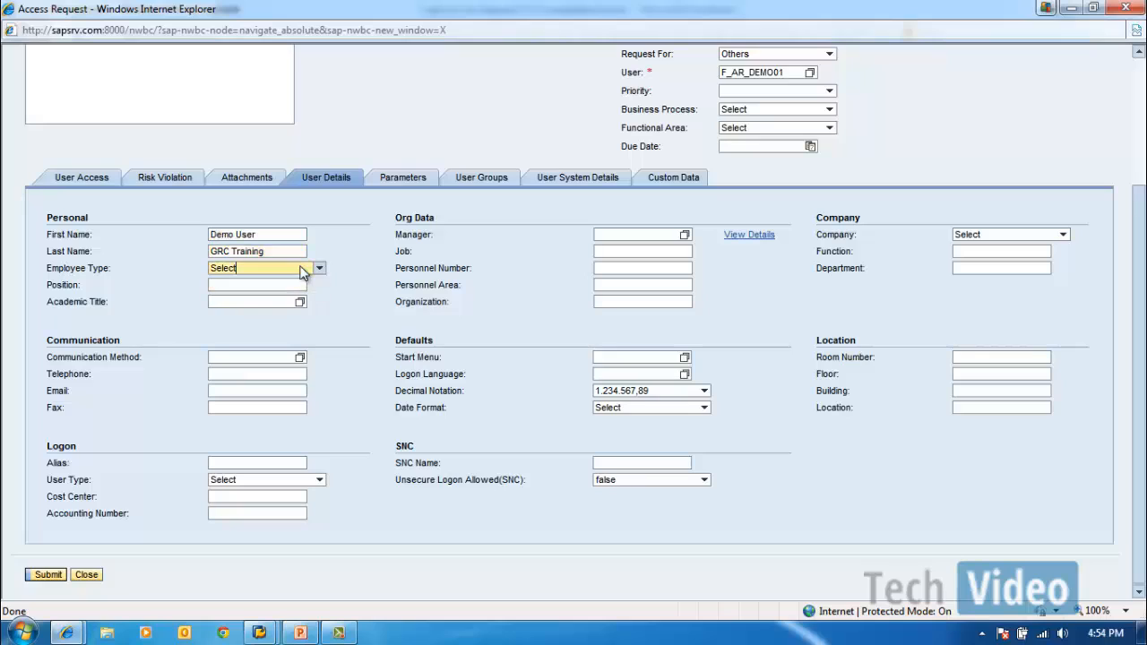
{"action": "left_click", "coordinate": [245, 282]}
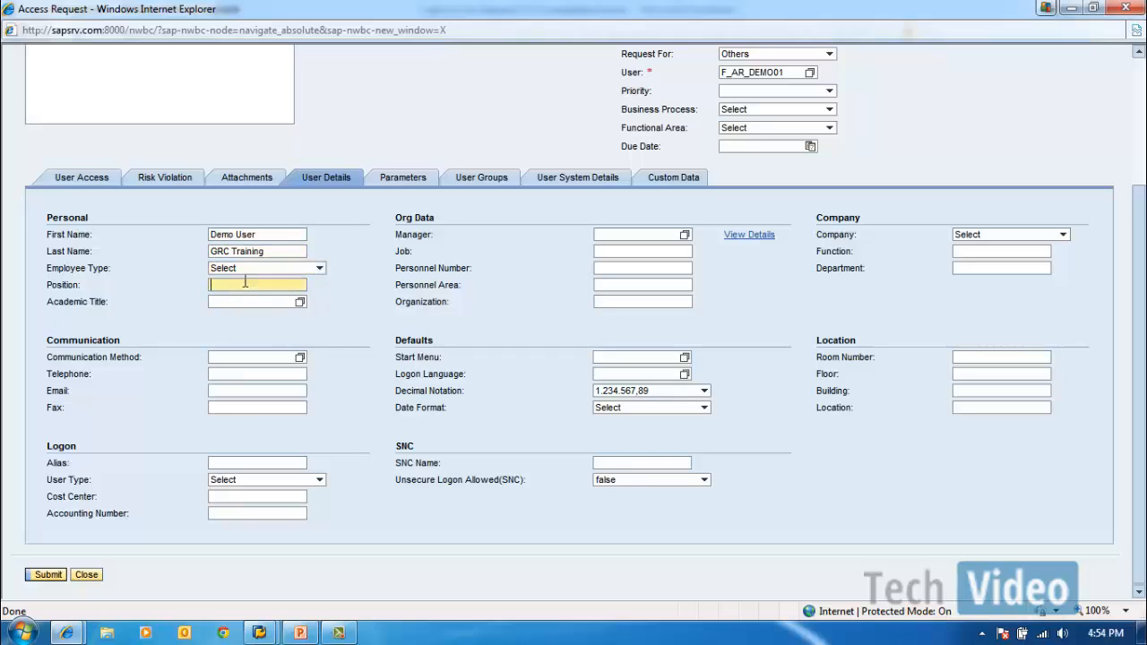
{"action": "left_click", "coordinate": [268, 236]}
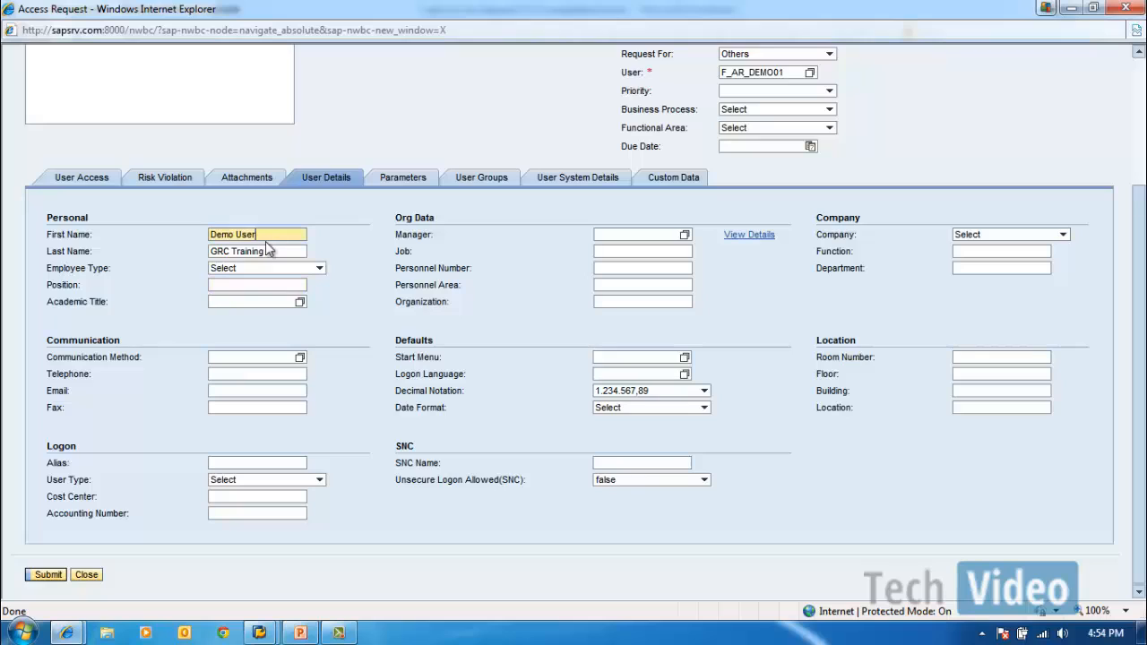
{"action": "left_click", "coordinate": [275, 253]}
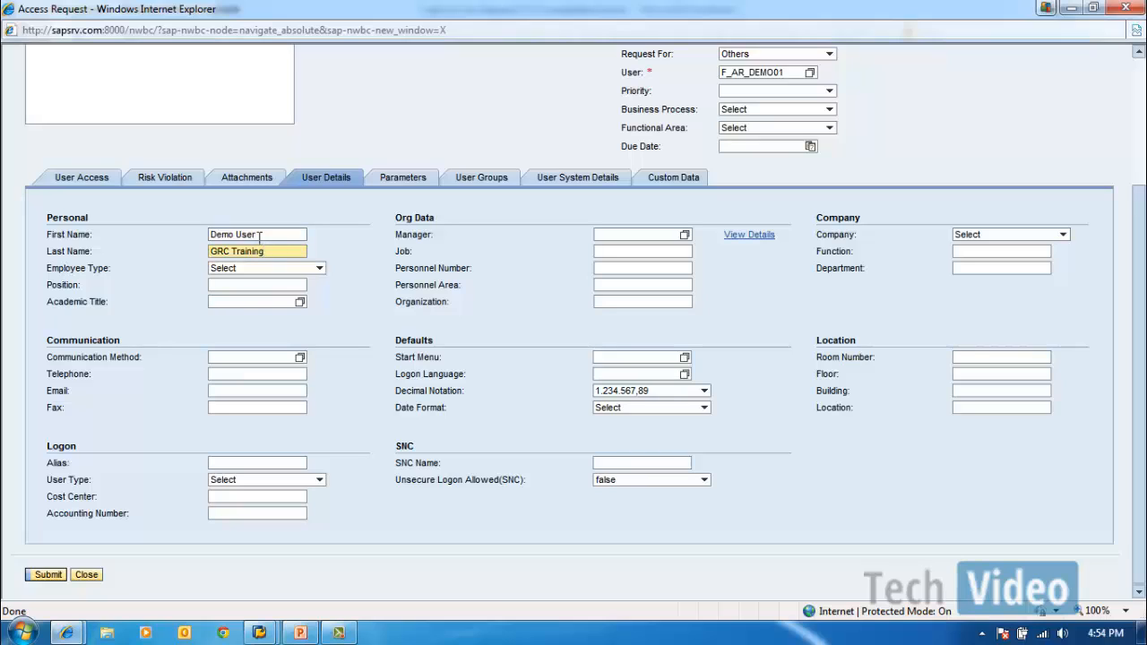
{"action": "left_click", "coordinate": [259, 235]}
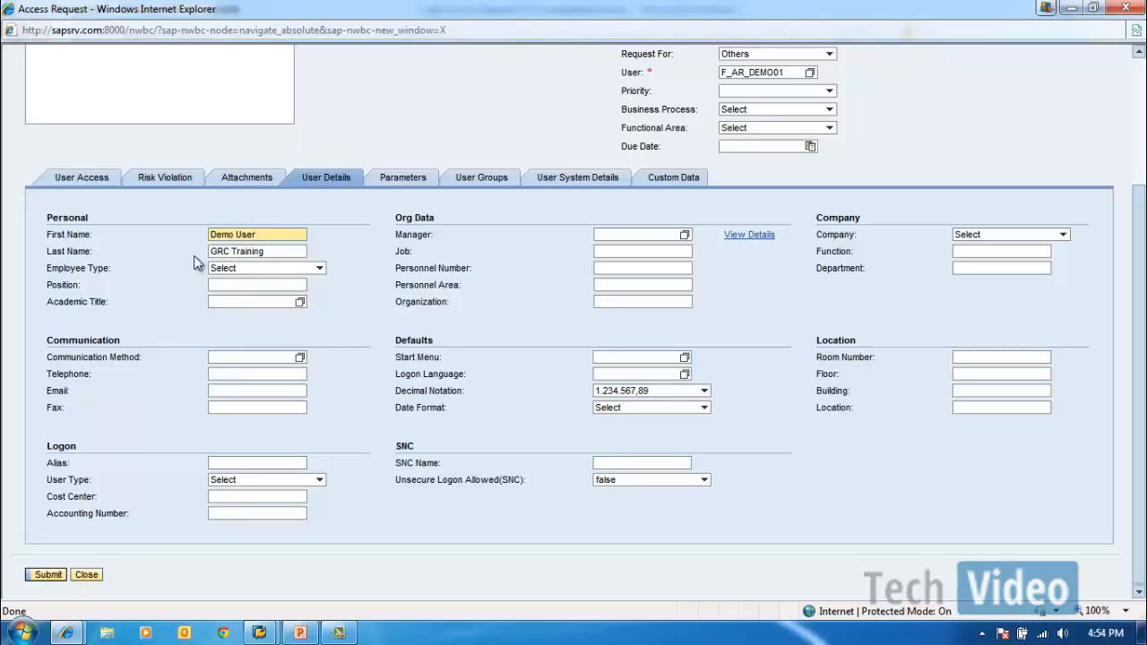
- Fill in the user's e-mail address in the communication section of the user details
{"action": "left_click_drag", "start_coordinate": [195, 257], "coordinate": [270, 238]}
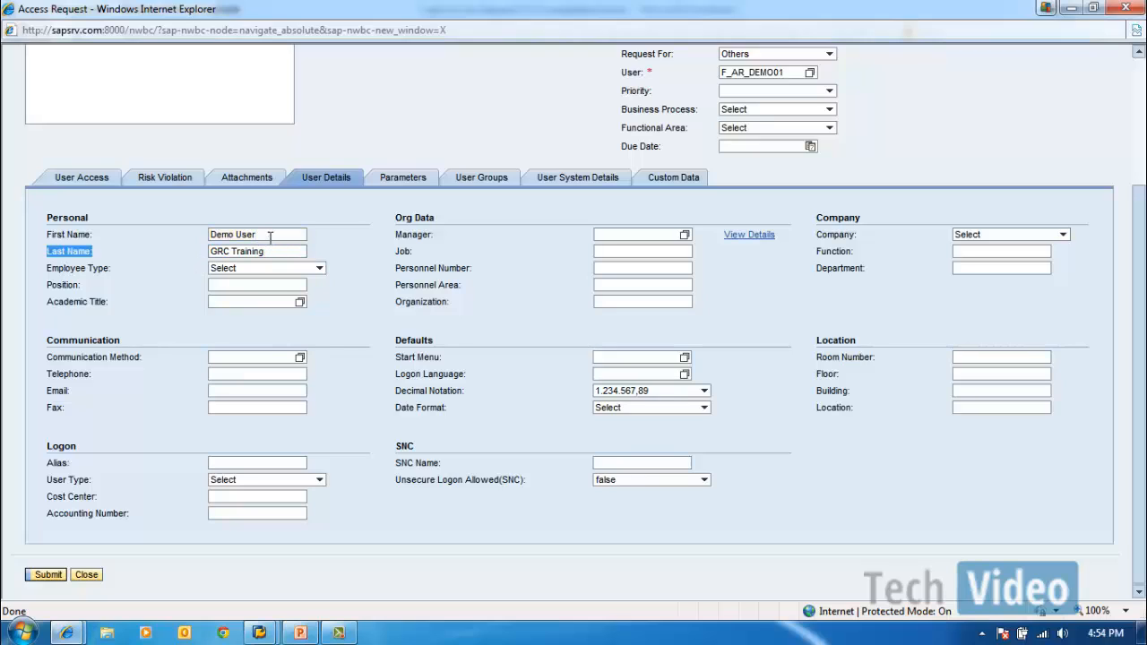
{"action": "left_click", "coordinate": [270, 238]}
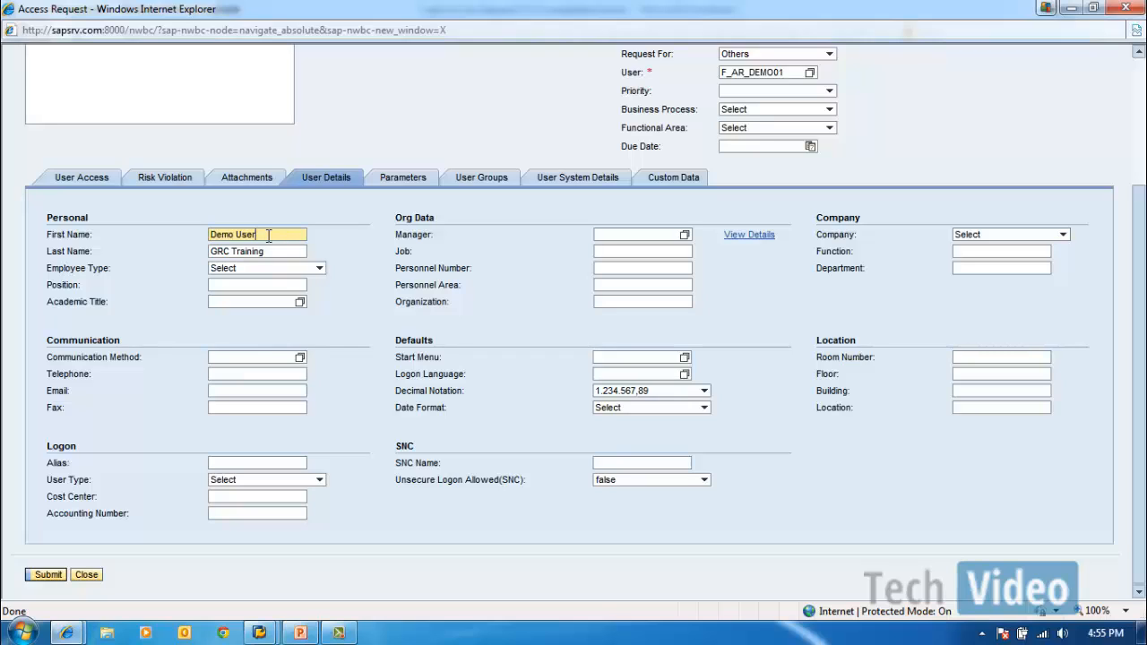
{"action": "left_click", "coordinate": [220, 391]}
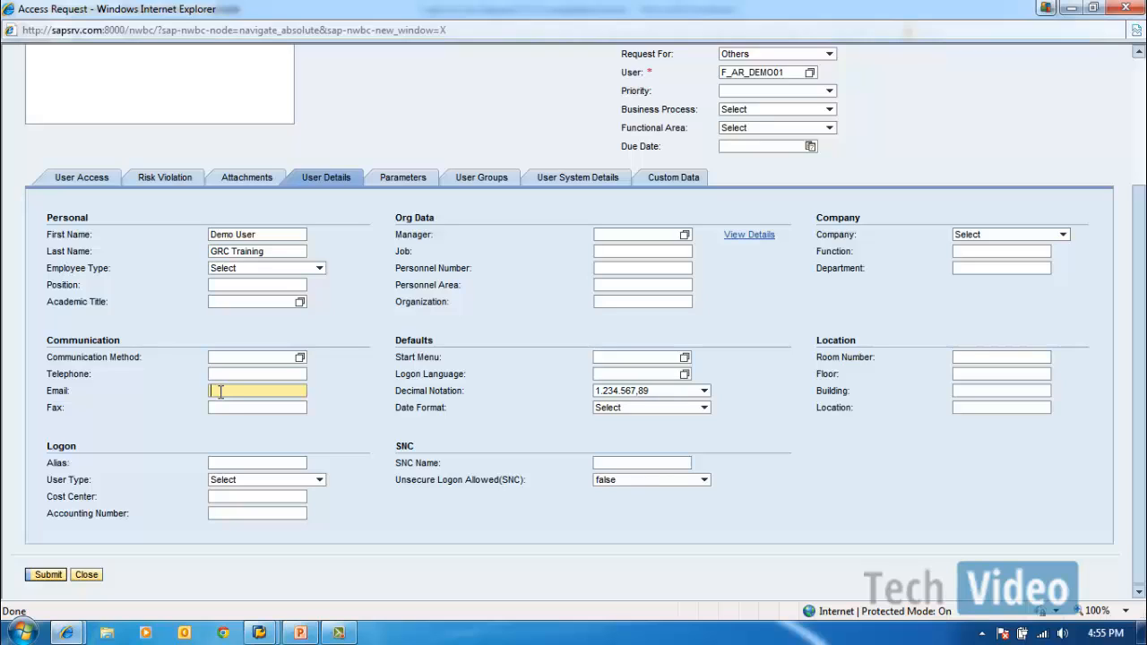
{"action": "type", "text": "test@test.com"}
- Enter ABC234 as the cost center and fill in the accounting number in the logon data
{"action": "left_click", "coordinate": [246, 495]}
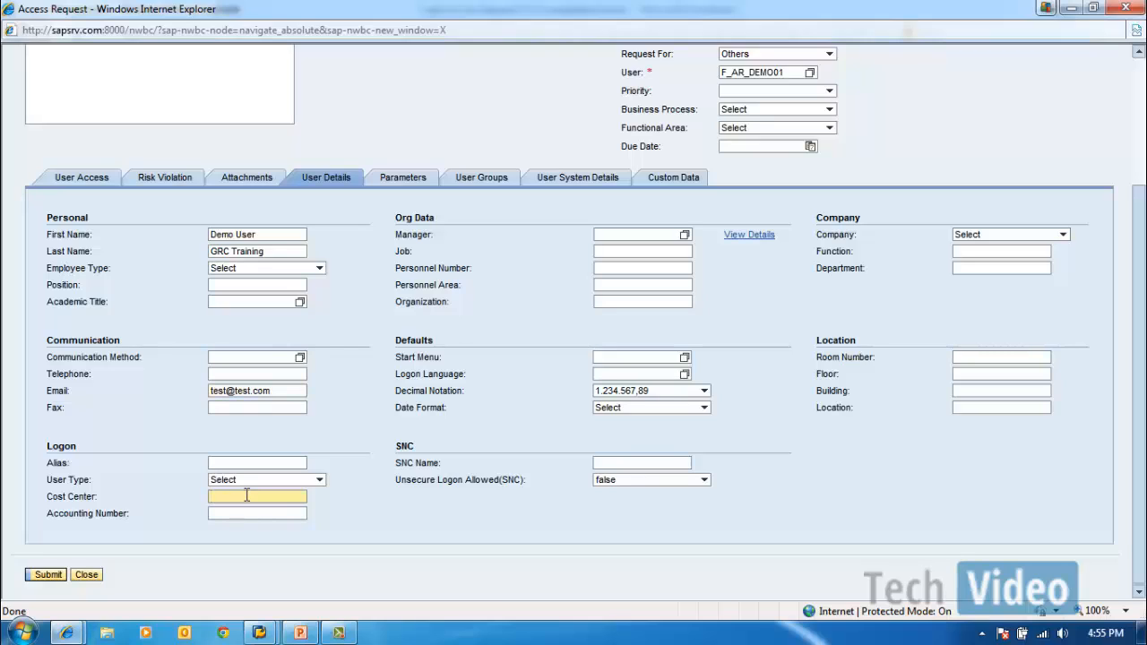
{"action": "type", "text": "ABC234"}
{"action": "key", "text": "Tab"}
{"action": "type", "text": "1"}
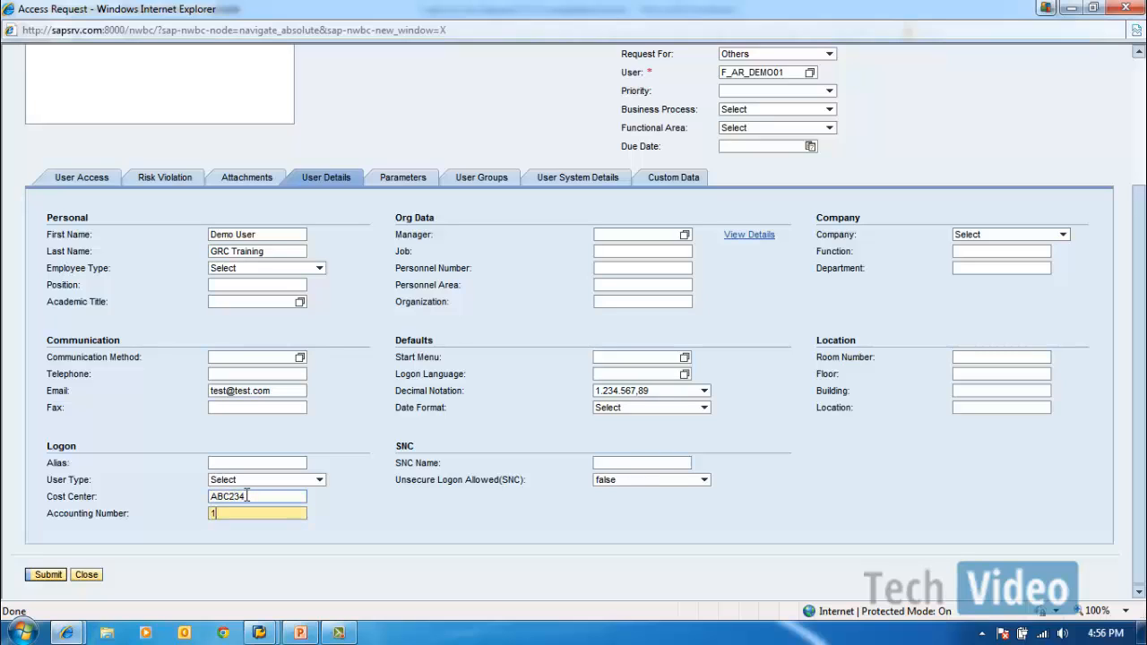
{"action": "type", "text": "234ABC"}
{"action": "left_click_drag", "start_coordinate": [508, 439], "coordinate": [287, 494]}
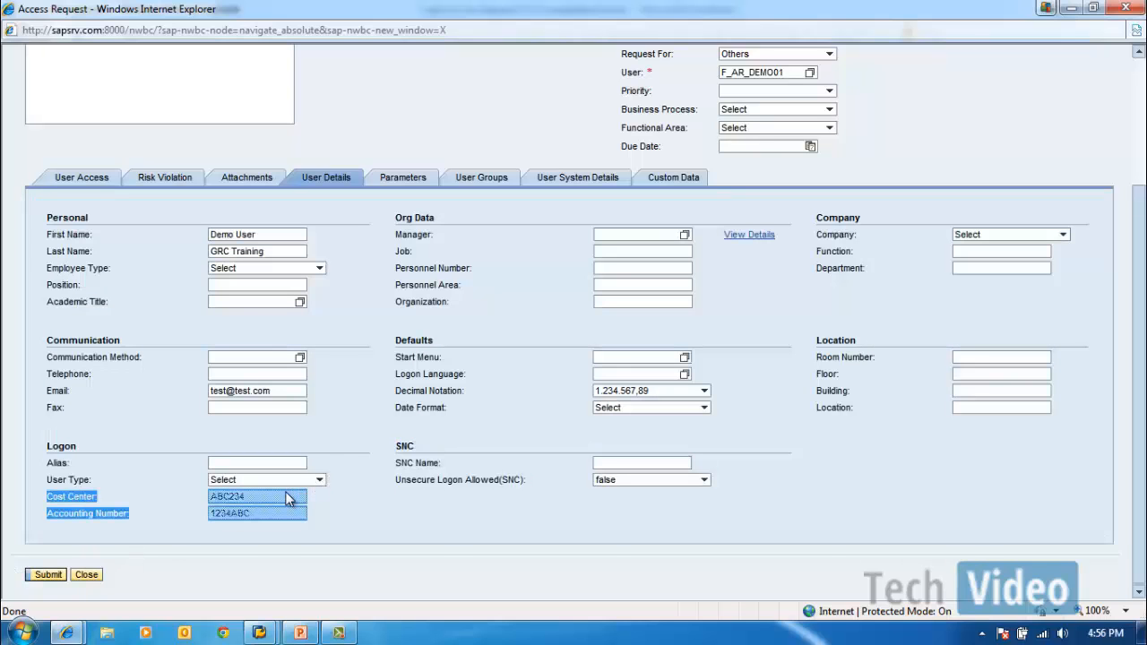
{"action": "left_click", "coordinate": [287, 495]}
{"action": "left_click", "coordinate": [361, 506]}
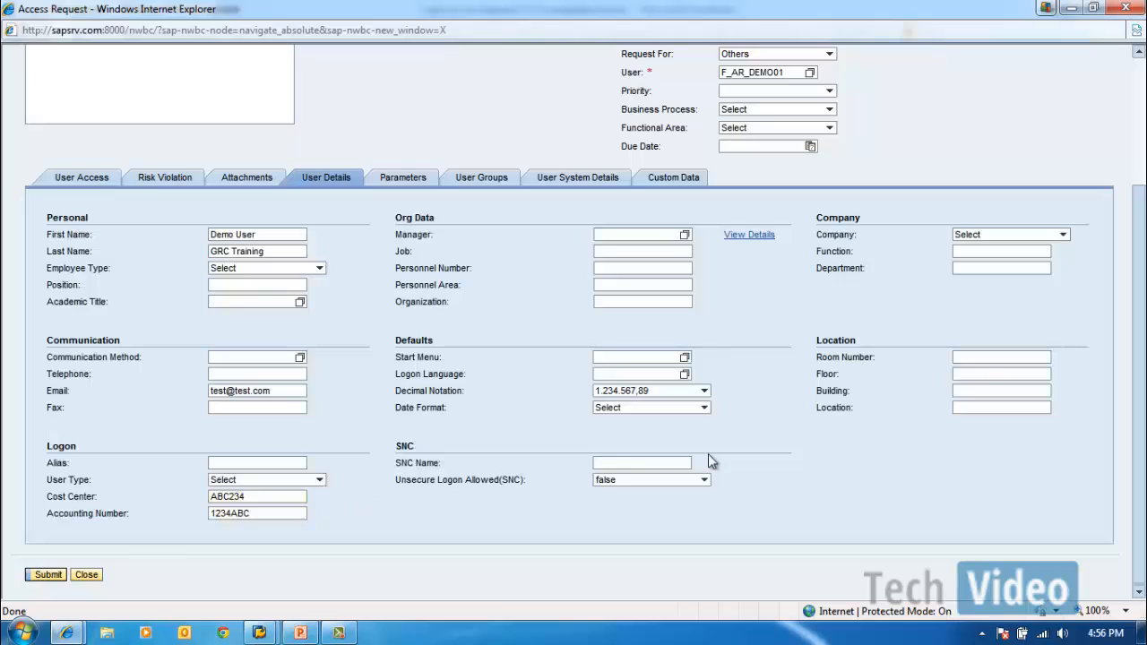
- Check the SNC name entry and the available options for unsecure logon in the SNC data
{"action": "left_click", "coordinate": [620, 463]}
{"action": "left_click", "coordinate": [706, 482]}
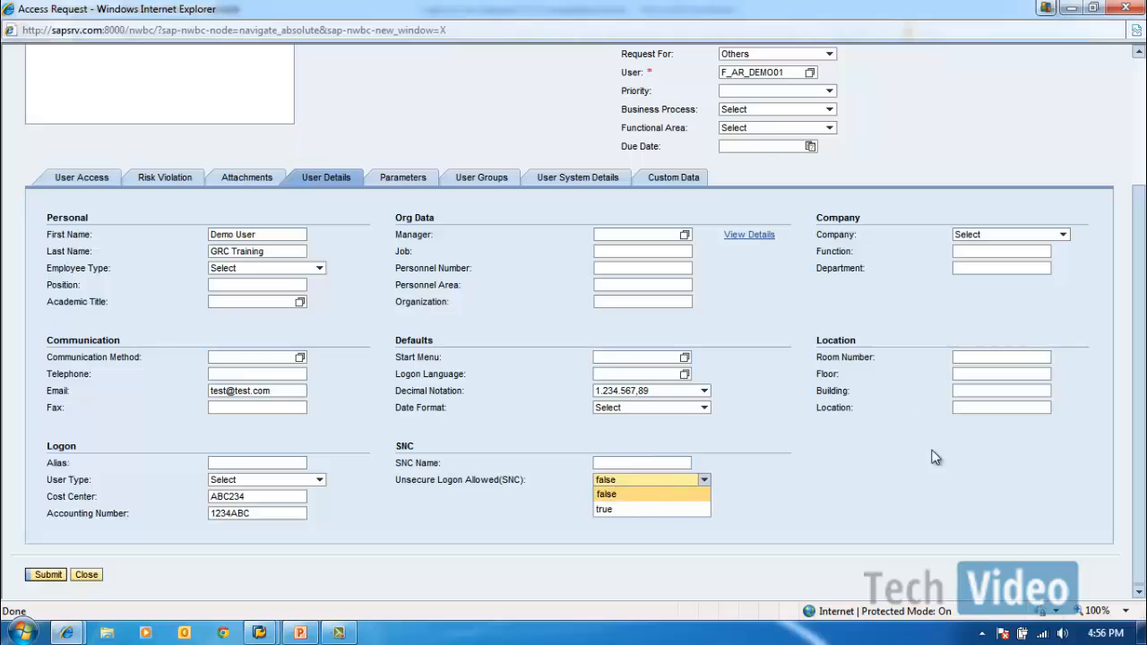
{"action": "left_click", "coordinate": [893, 494]}
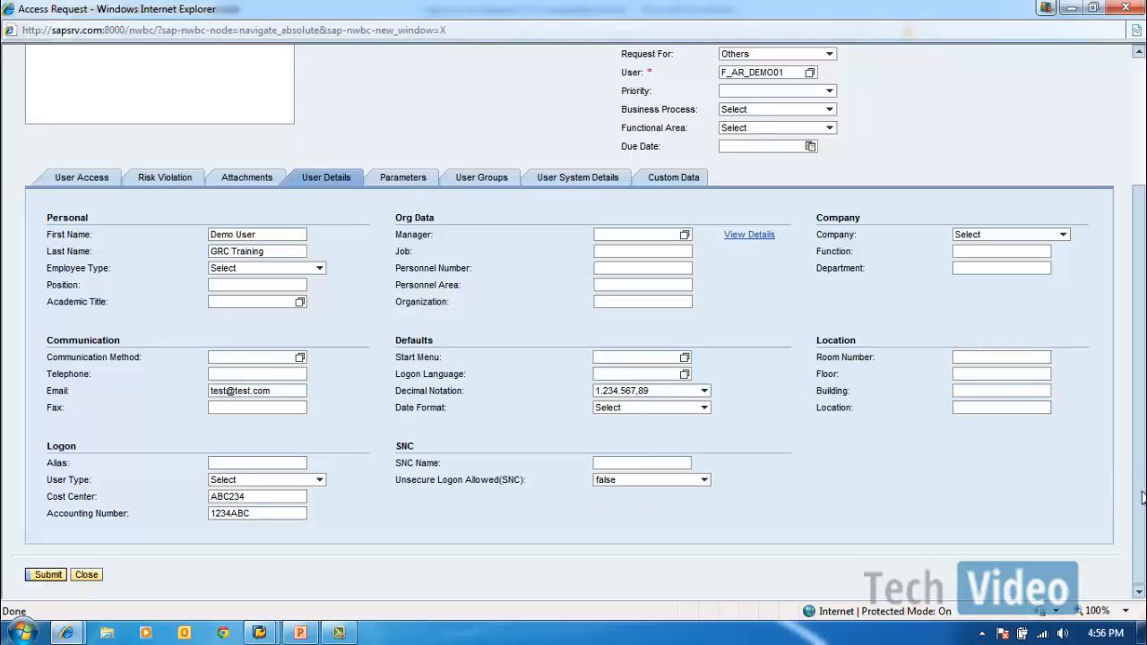
{"action": "scroll", "coordinate": [1143, 498], "scroll_direction": "up", "scroll_amount": 1}
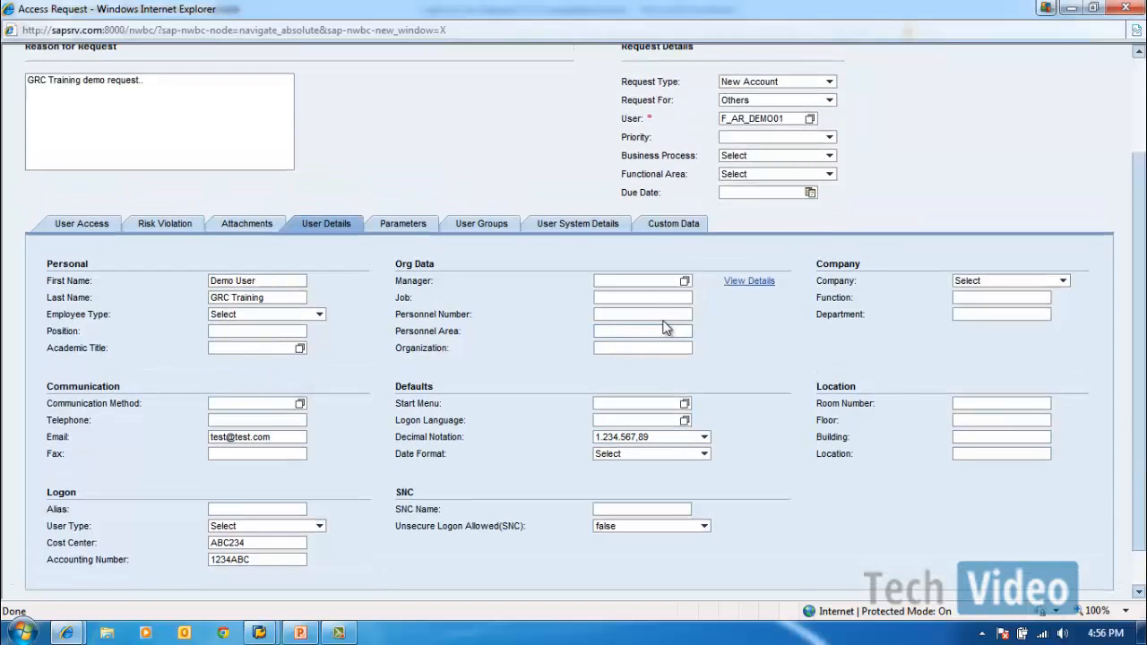
{"action": "left_click", "coordinate": [615, 281]}
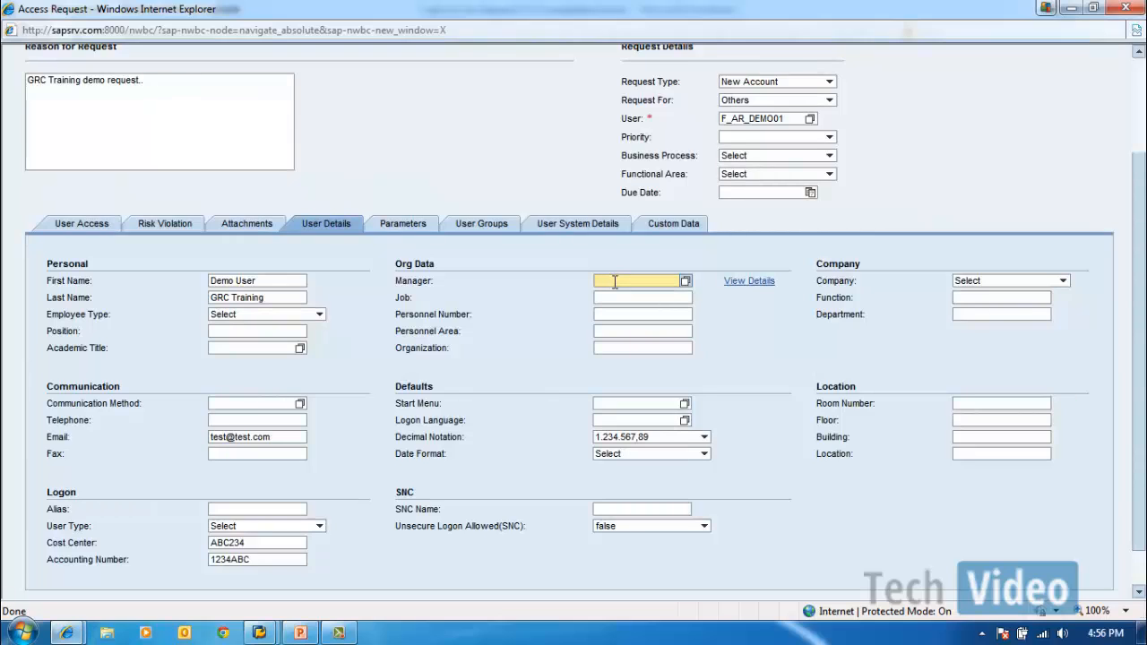
{"action": "type", "text": "F_"}
{"action": "key", "text": "BackSpace"}
{"action": "type", "text": "_AR_APP01"}
{"action": "key", "text": "BackSpace"}
{"action": "key", "text": "BackSpace"}
{"action": "key", "text": "BackSpace"}
{"action": "key", "text": "BackSpace"}
{"action": "key", "text": "BackSpace"}
{"action": "key", "text": "BackSpace"}
{"action": "key", "text": "BackSpace"}
{"action": "key", "text": "BackSpace"}
{"action": "key", "text": "BackSpace"}
{"action": "key", "text": "BackSpace"}
- Look up user IDs matching F_* and assign F_AR_APP01 as the manager in the organizational data
{"action": "left_click", "coordinate": [686, 282]}
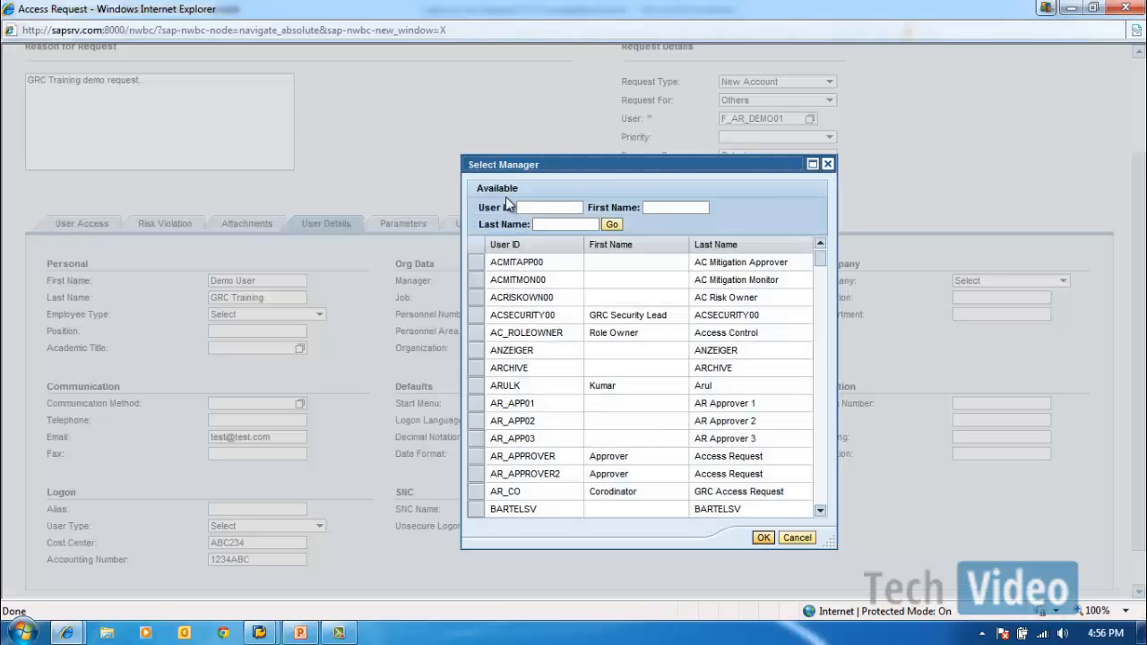
{"action": "left_click", "coordinate": [535, 207]}
{"action": "type", "text": "F"}
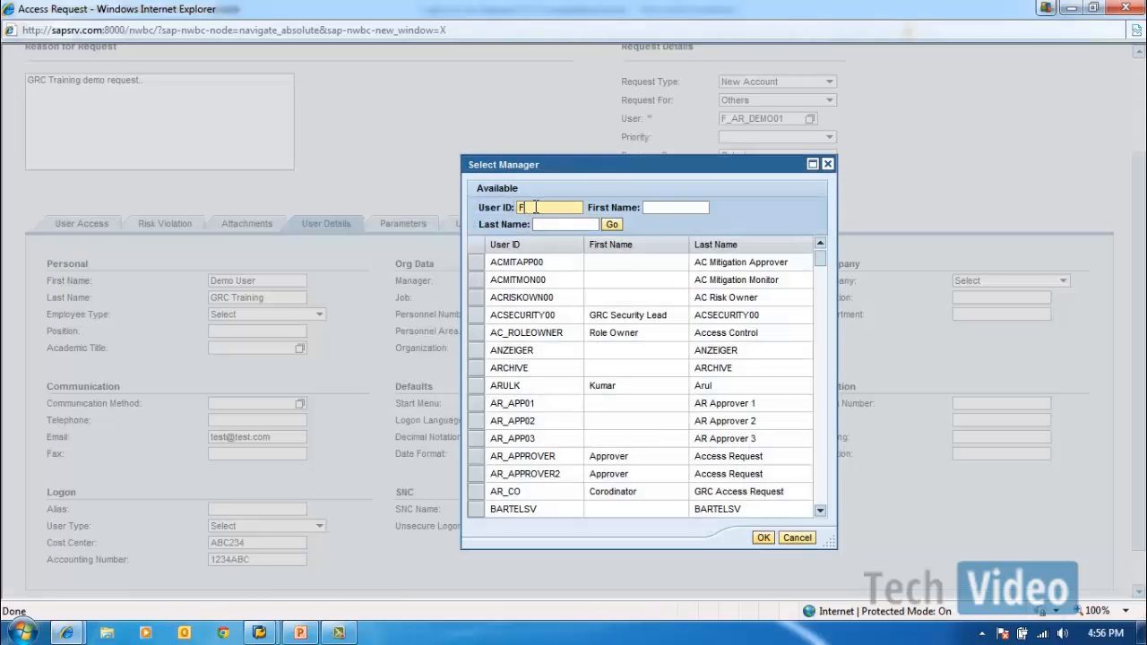
{"action": "type", "text": "_*"}
{"action": "left_click", "coordinate": [613, 225]}
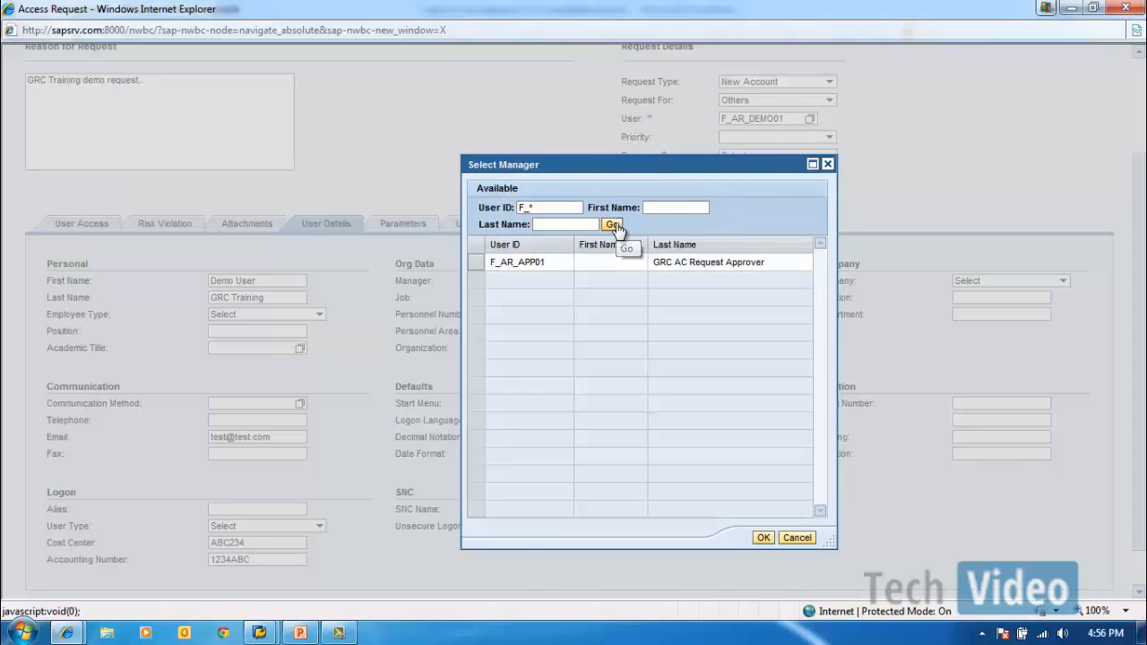
{"action": "left_click", "coordinate": [474, 272]}
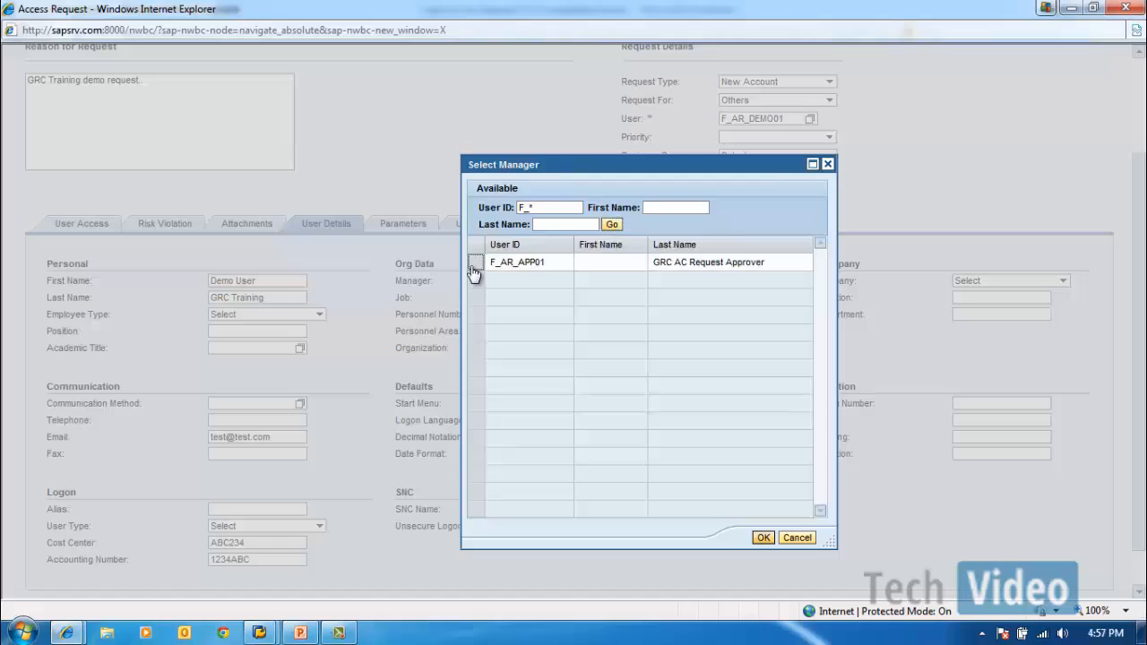
{"action": "left_click", "coordinate": [762, 537]}
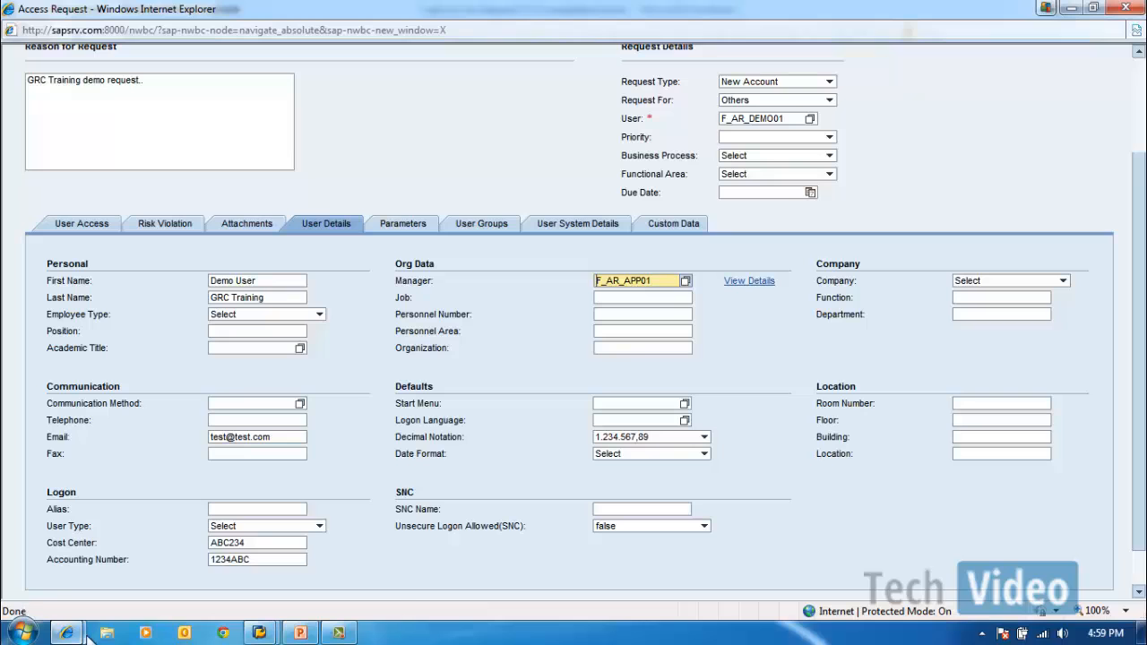
- Switch to the Access Management browser window and open the saved MSMP Workflow Configuration page in a new tab
{"action": "mouse_move", "coordinate": [70, 635]}
{"action": "left_click", "coordinate": [86, 574]}
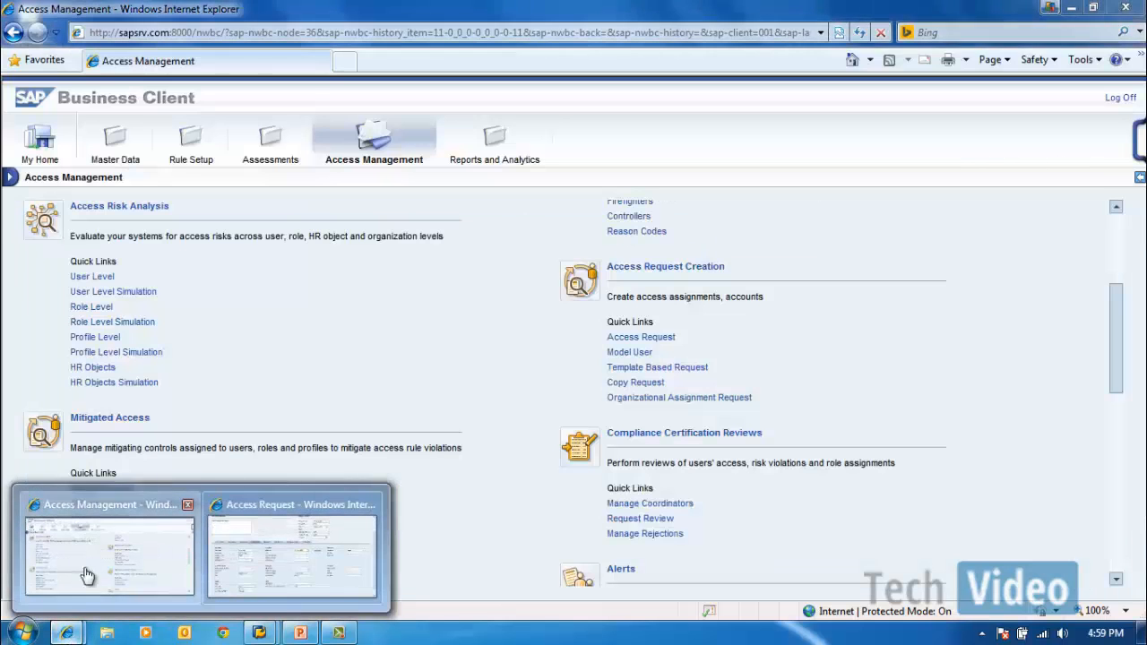
{"action": "left_click", "coordinate": [345, 61]}
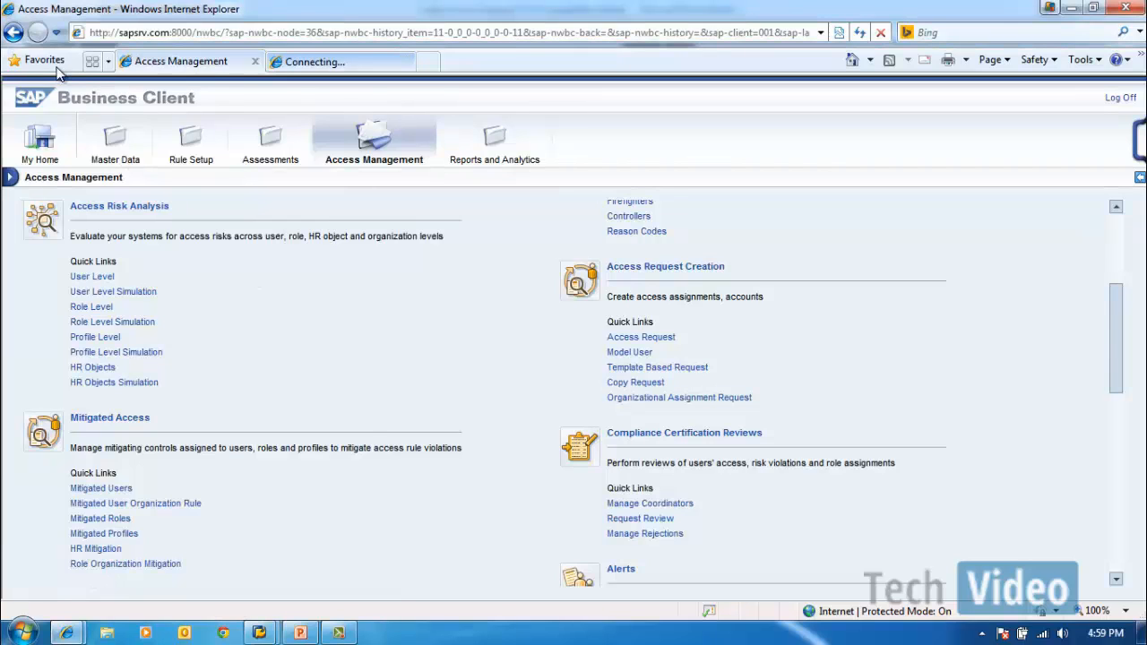
{"action": "left_click", "coordinate": [298, 69]}
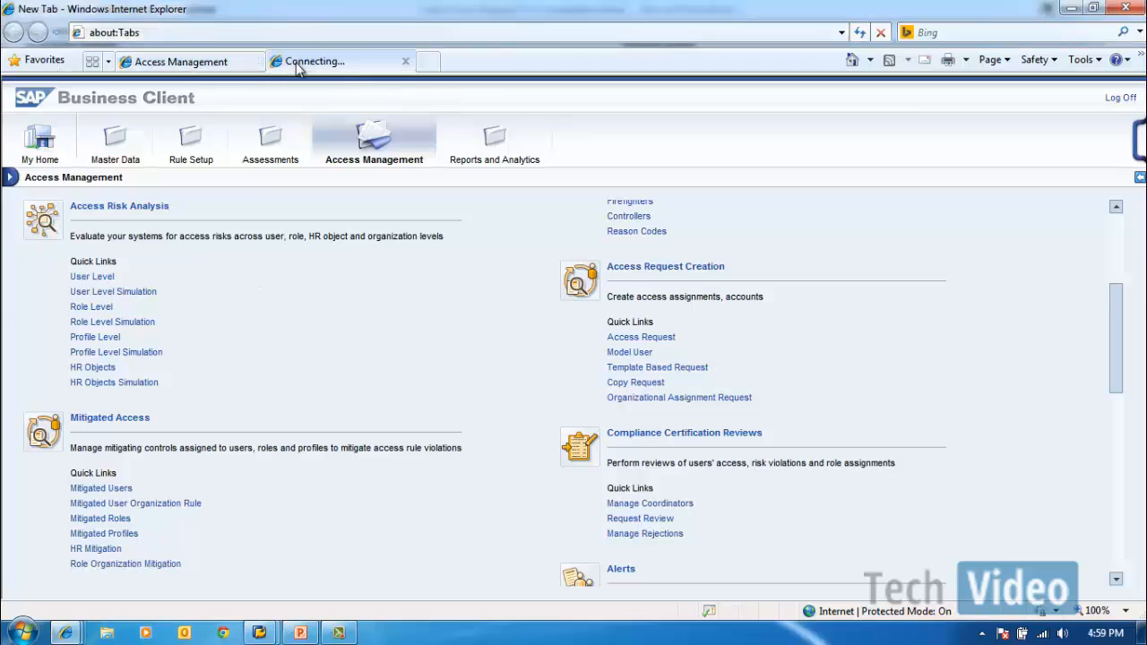
{"action": "left_click", "coordinate": [61, 66]}
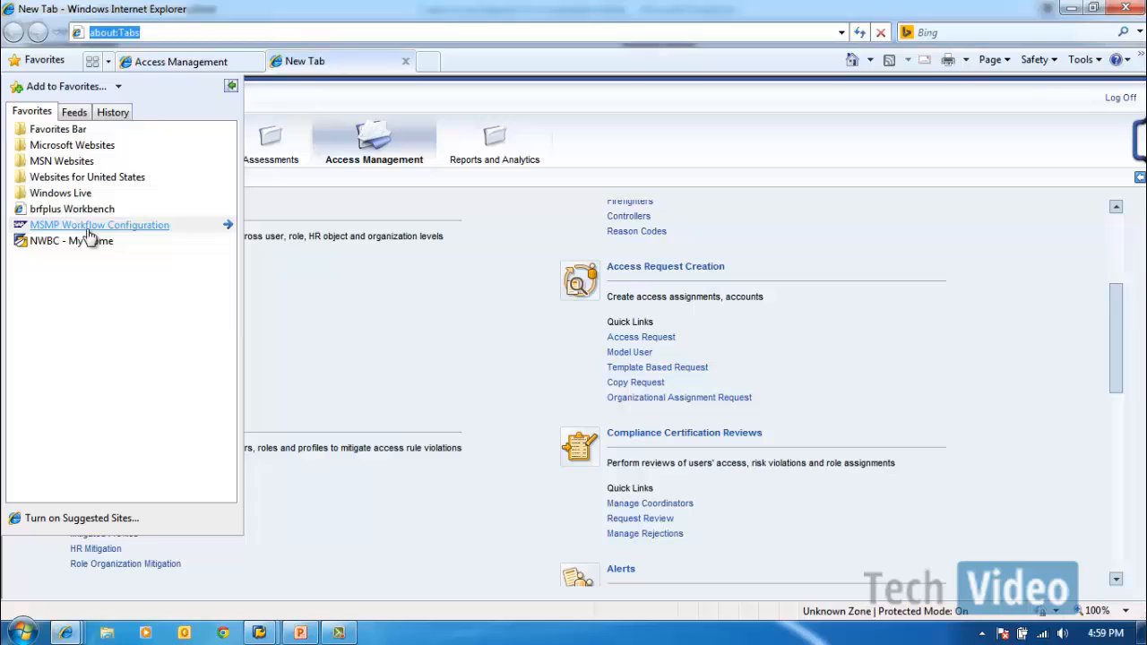
{"action": "left_click", "coordinate": [88, 226]}
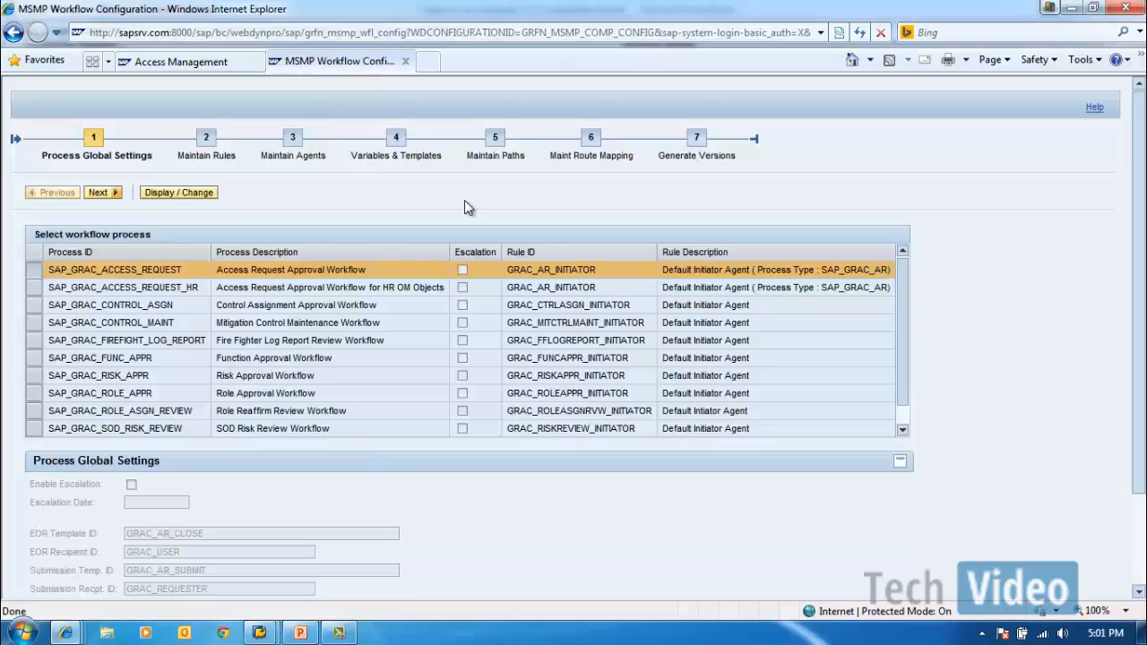
- Examine the stage agent and task settings of GRAC_DEFAULT_PATH in the Access Request Approval Workflow
{"action": "left_click", "coordinate": [495, 159]}
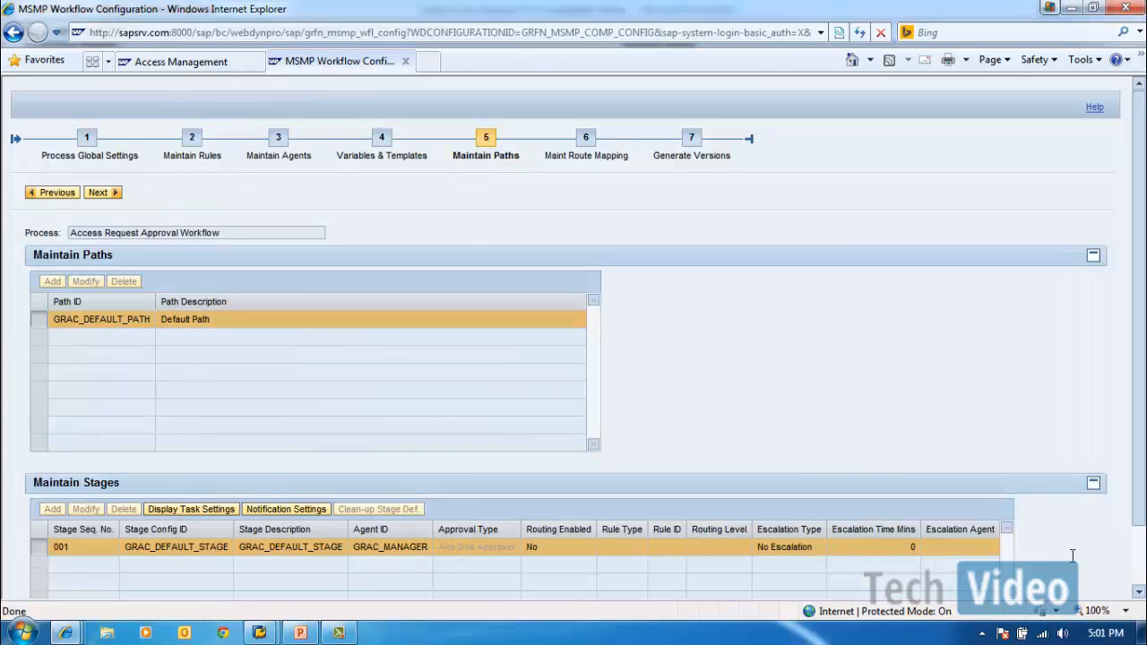
{"action": "left_click", "coordinate": [1141, 592]}
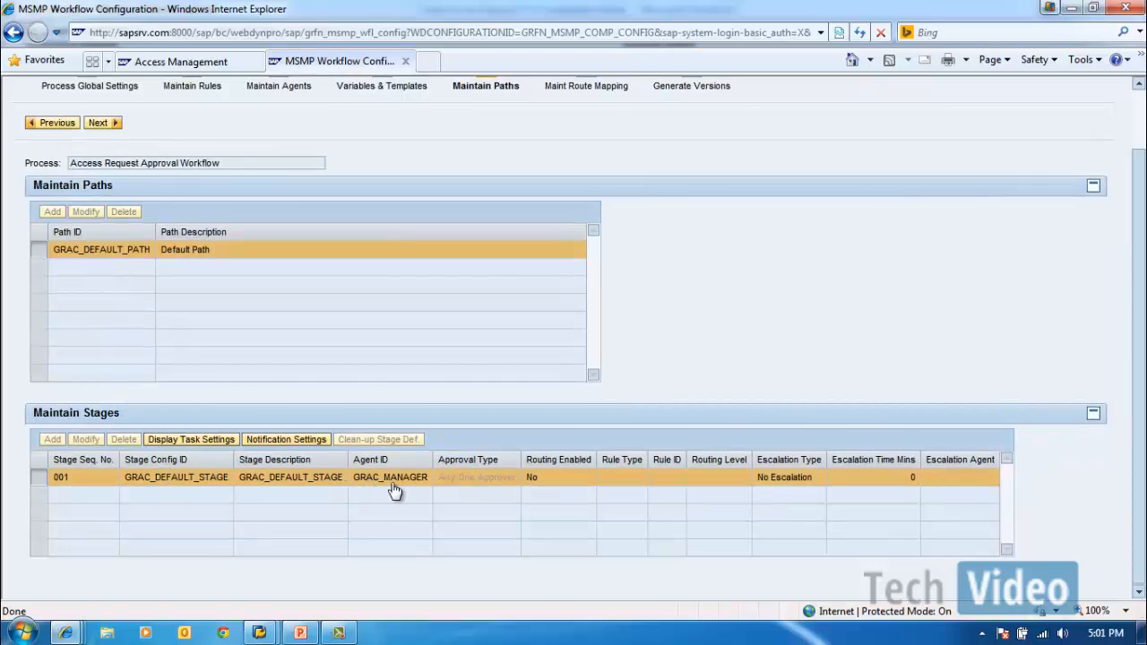
{"action": "left_click", "coordinate": [191, 439]}
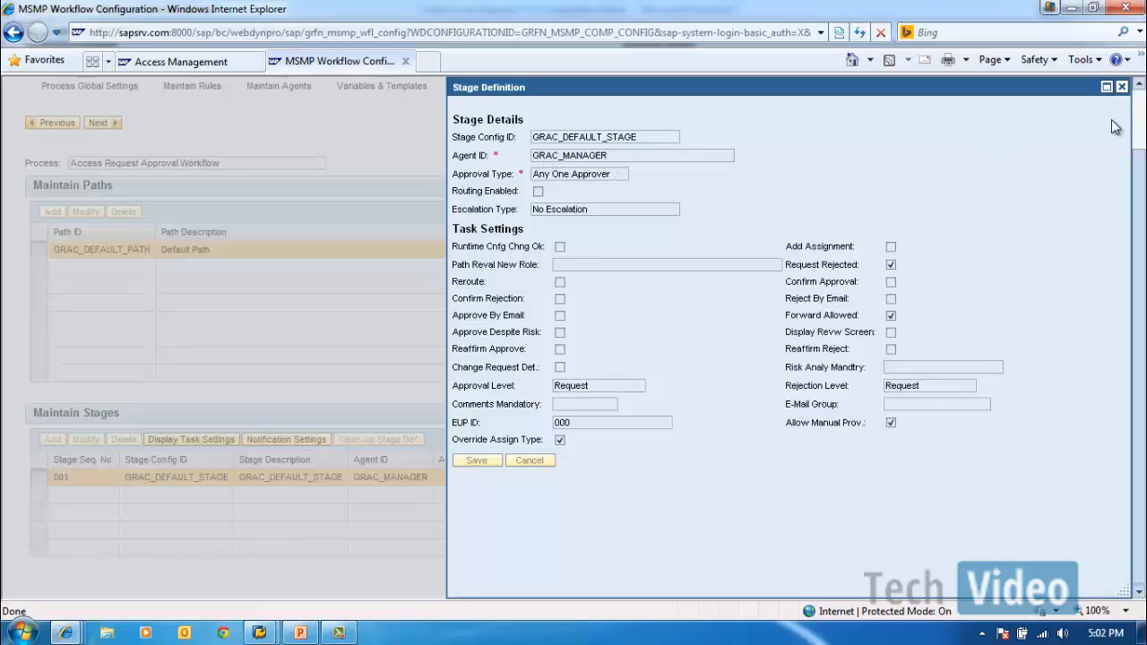
{"action": "left_click", "coordinate": [1122, 87]}
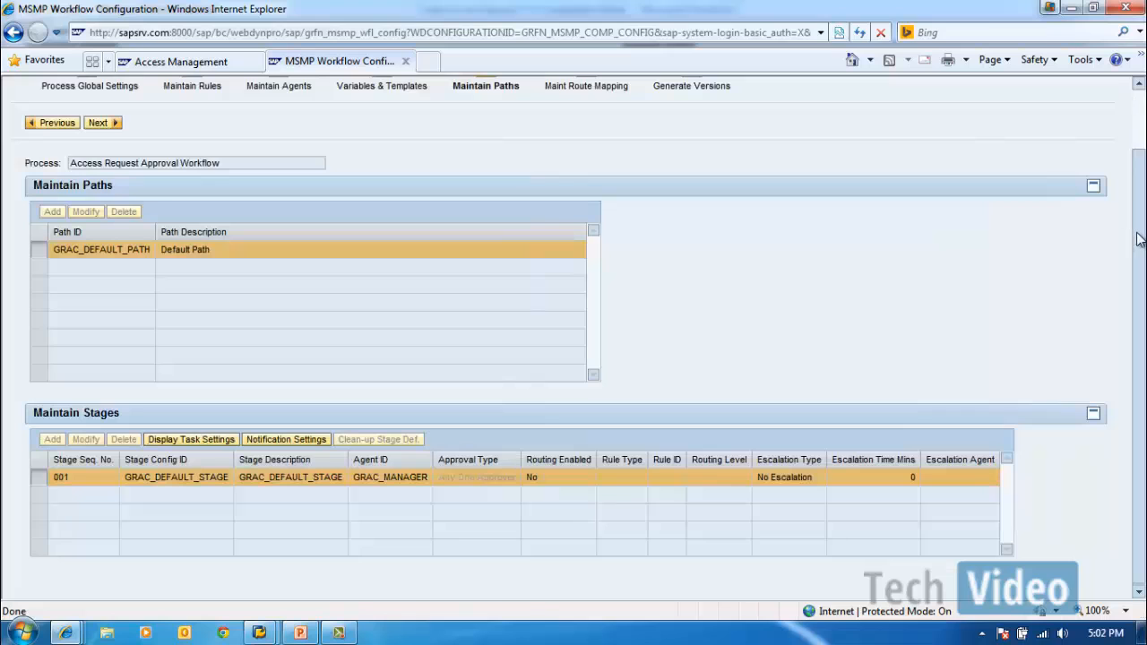
- Examine the agents maintained for the Access Request Approval Workflow, including the purpose of GRAC_MANAGER
{"action": "left_click_drag", "start_coordinate": [1139, 233], "coordinate": [1143, 208]}
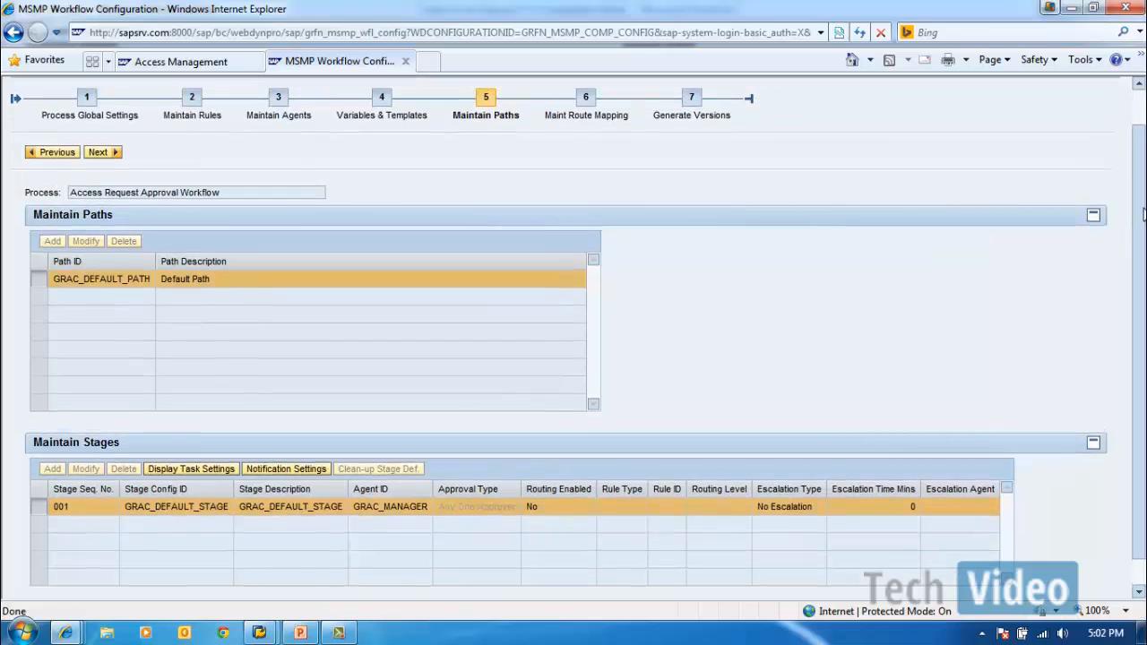
{"action": "left_click", "coordinate": [284, 109]}
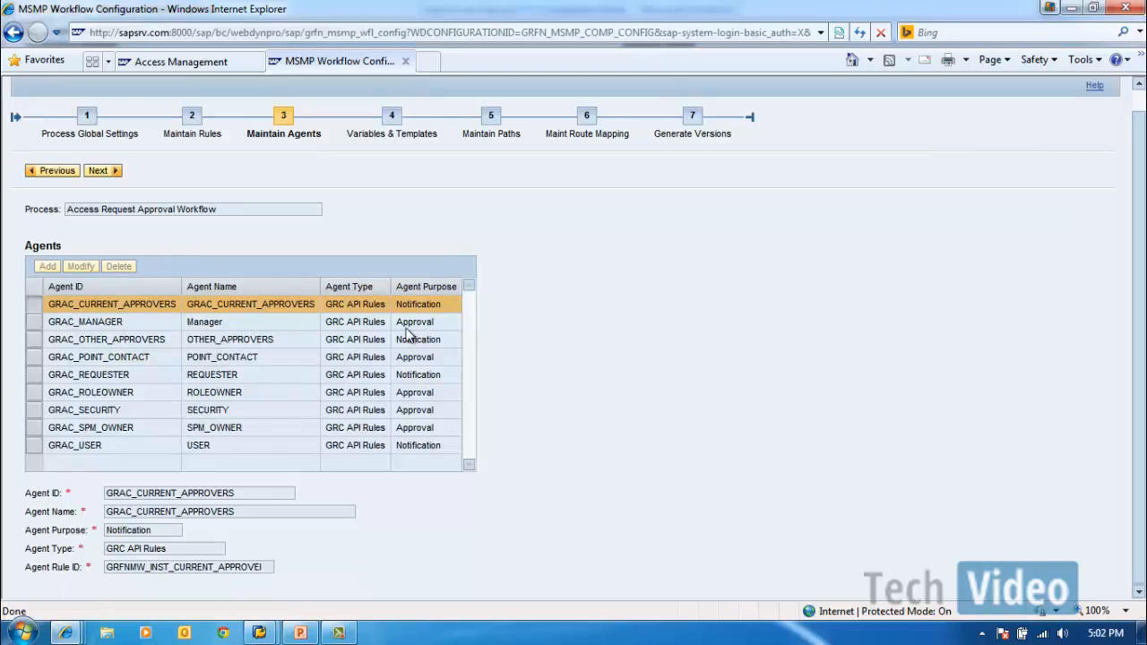
{"action": "left_click_drag", "start_coordinate": [397, 324], "coordinate": [463, 326]}
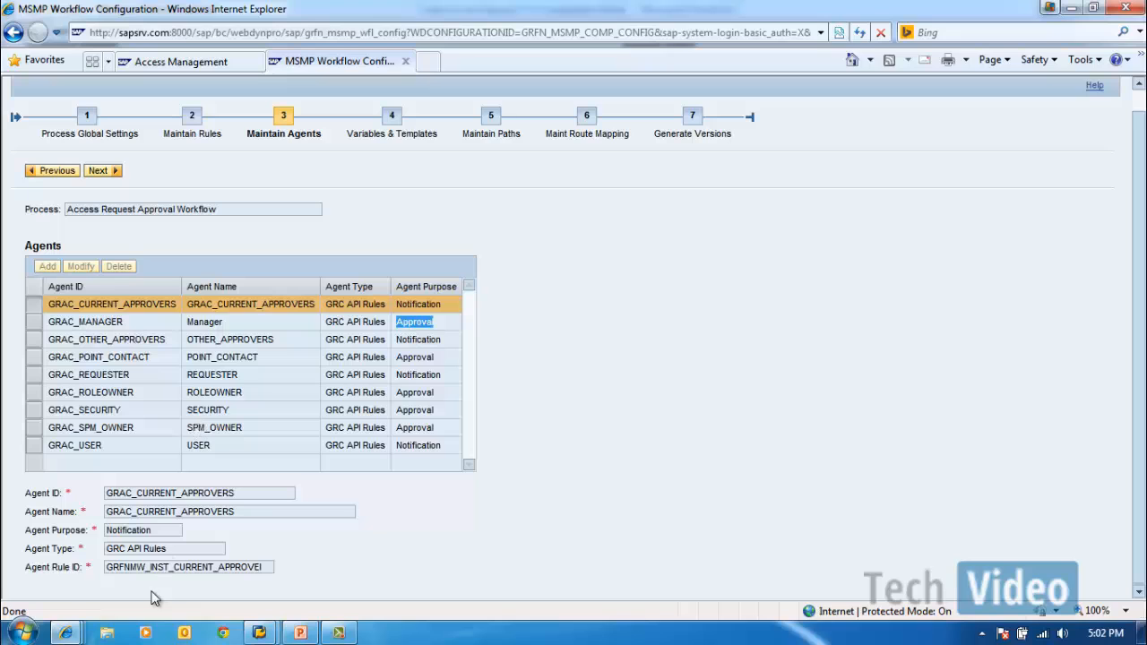
- Return to the Access Request window and check the manager entry and company function in the user details
{"action": "left_click", "coordinate": [66, 634]}
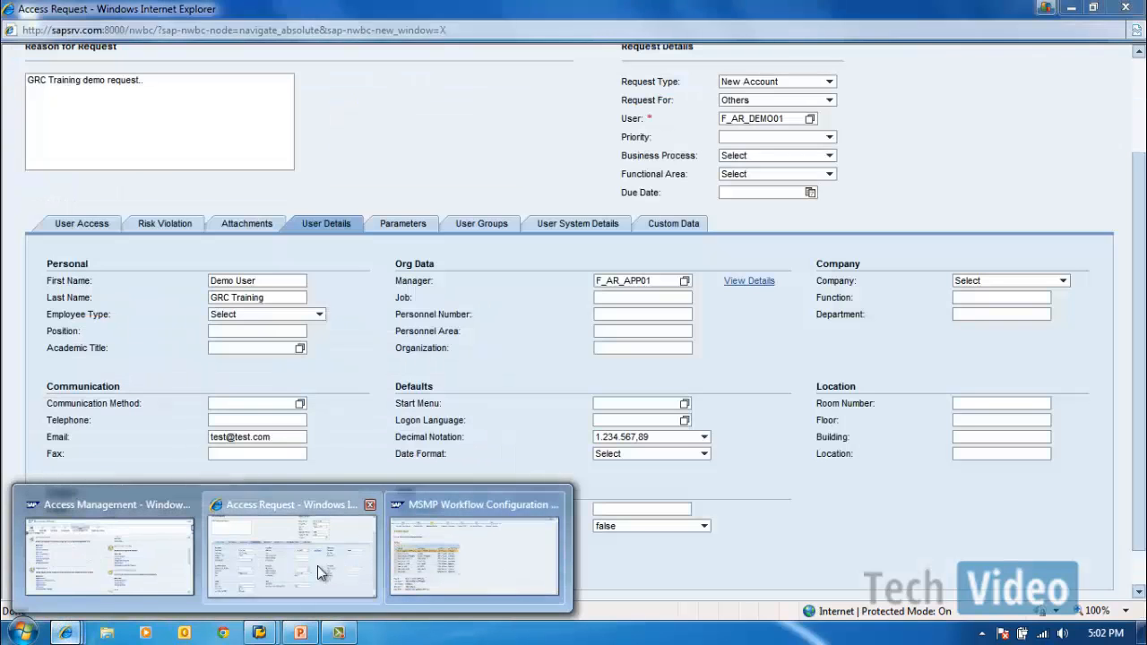
{"action": "left_click", "coordinate": [318, 566]}
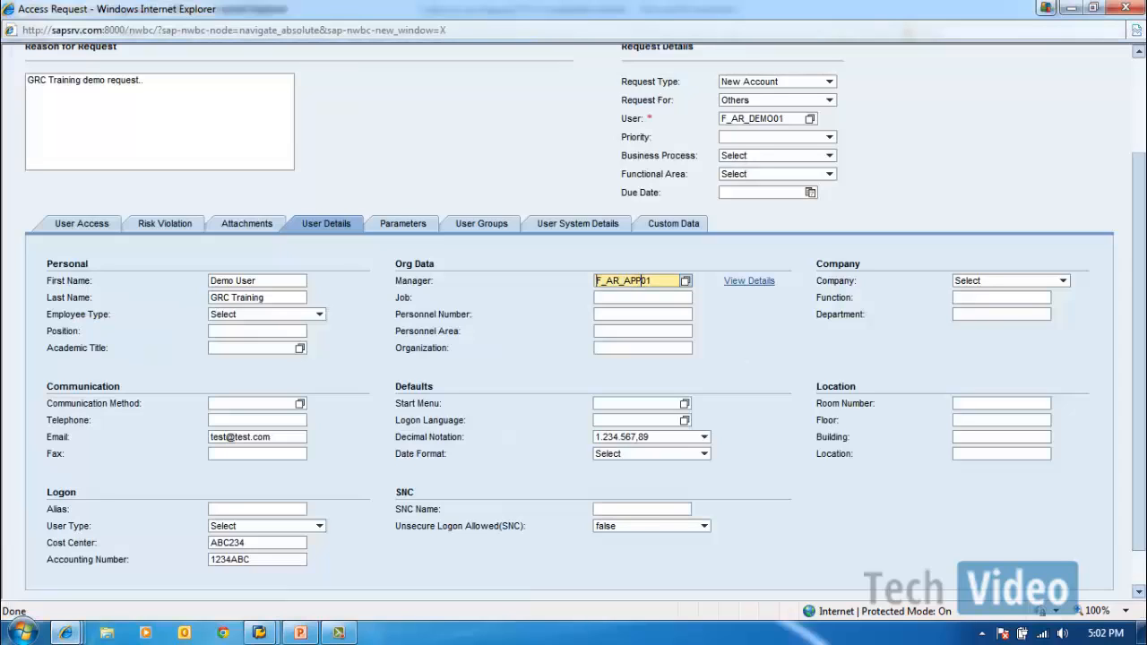
{"action": "left_click_drag", "start_coordinate": [653, 281], "coordinate": [550, 274]}
{"action": "left_click", "coordinate": [1001, 298]}
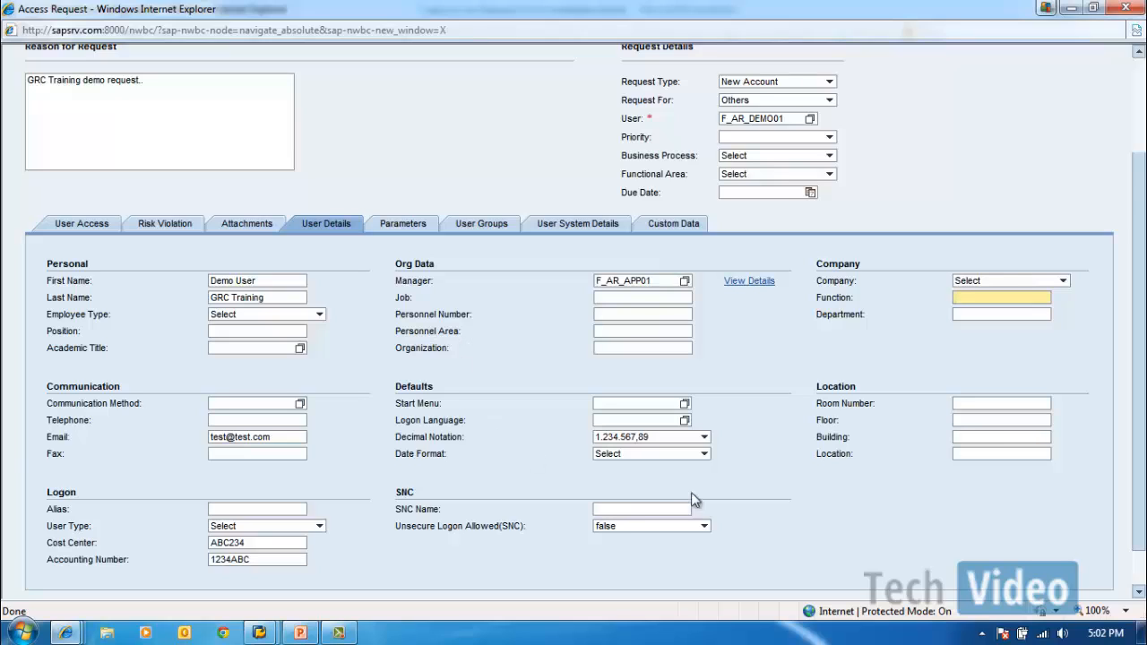
- Find the parameters matching SU* and add SU2X_PV_CONT_SIZE, SU2X_SM_CONT_SIZE and SU53_STYLE for system GRCCLN800 to the request
{"action": "left_click", "coordinate": [393, 229]}
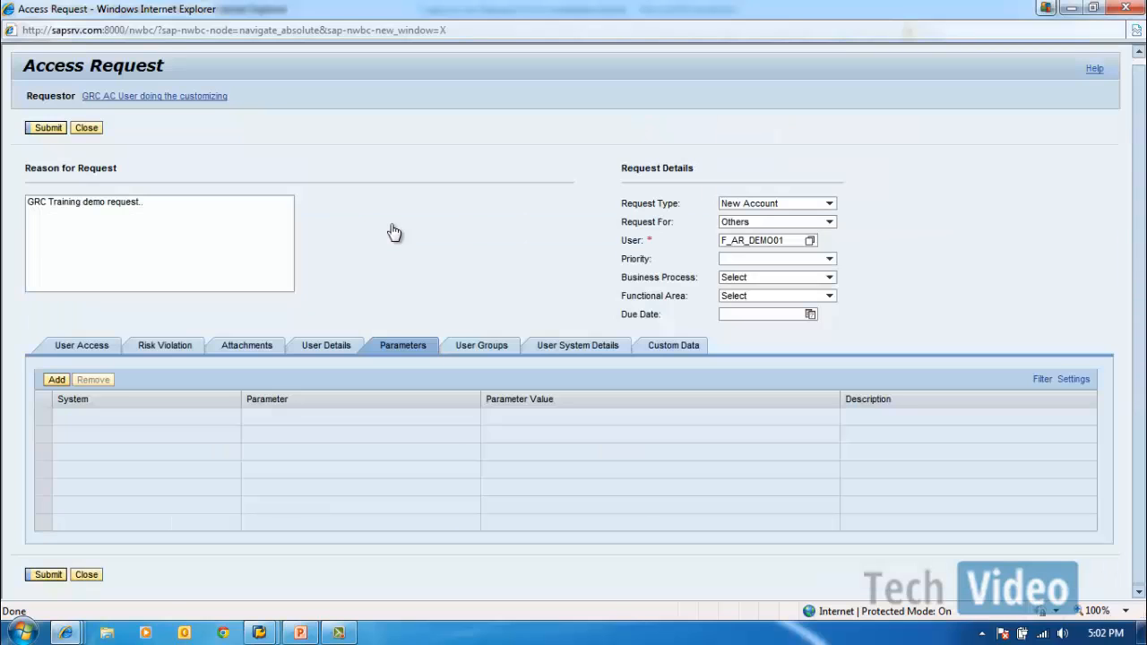
{"action": "left_click", "coordinate": [59, 381]}
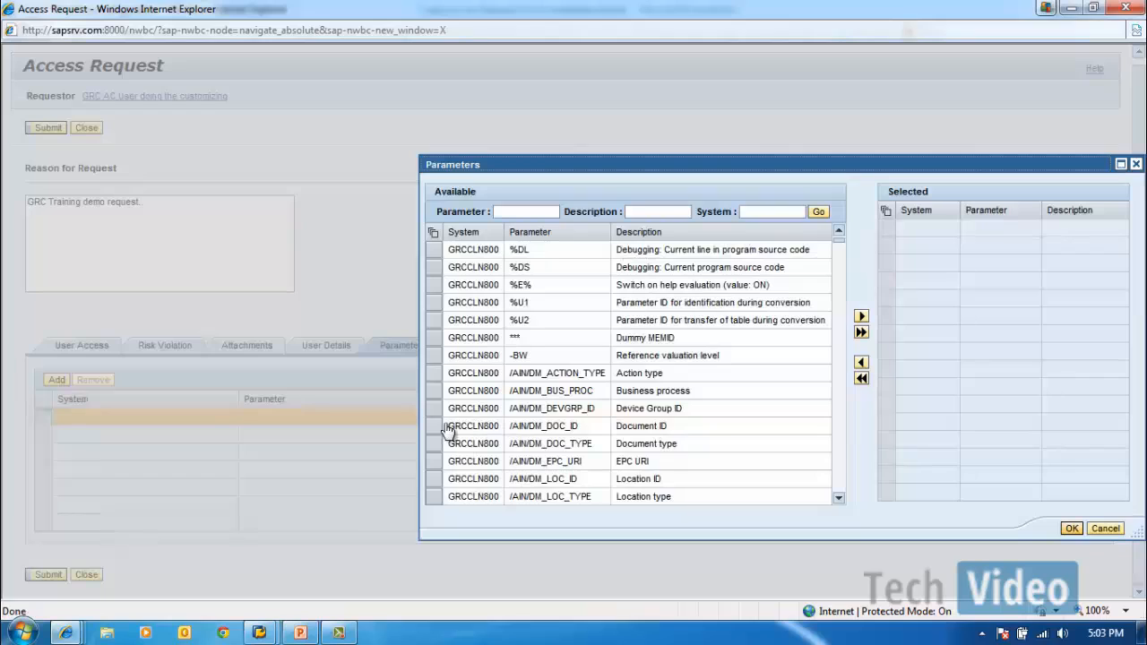
{"action": "left_click", "coordinate": [522, 212]}
{"action": "type", "text": "S"}
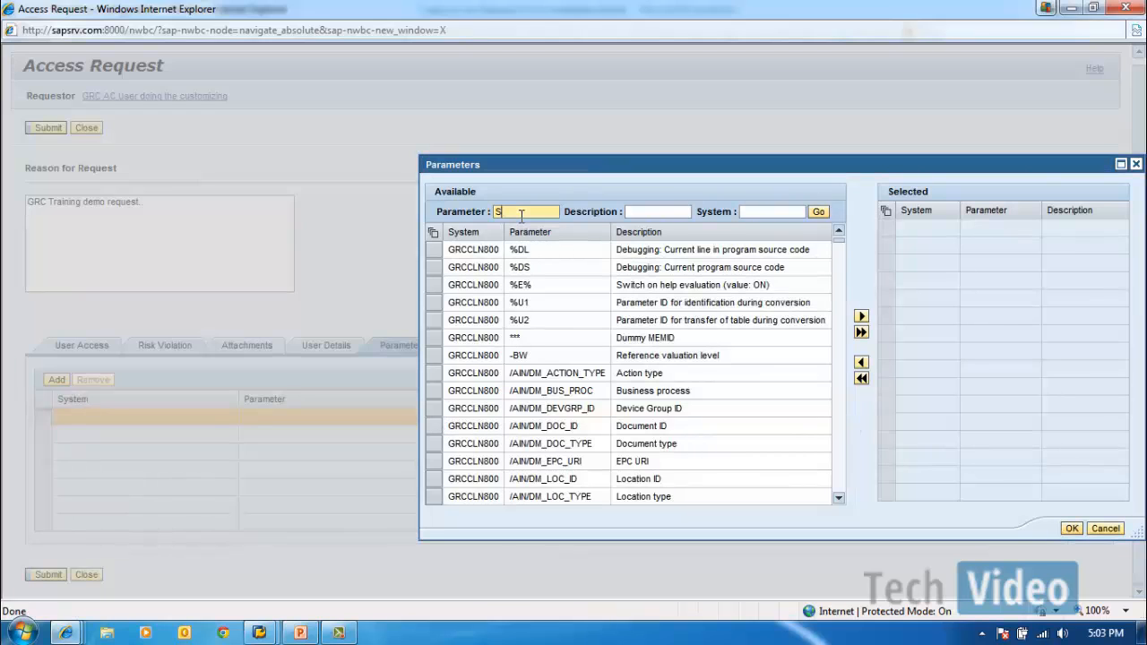
{"action": "type", "text": "U*"}
{"action": "left_click", "coordinate": [820, 213]}
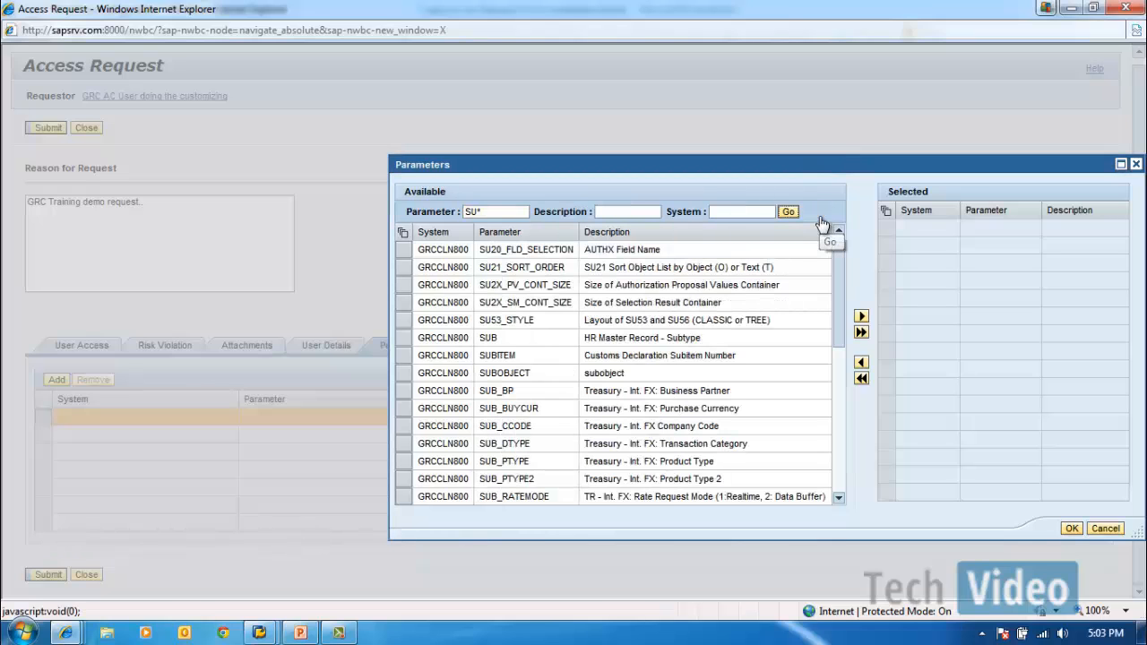
{"action": "left_click", "coordinate": [404, 288]}
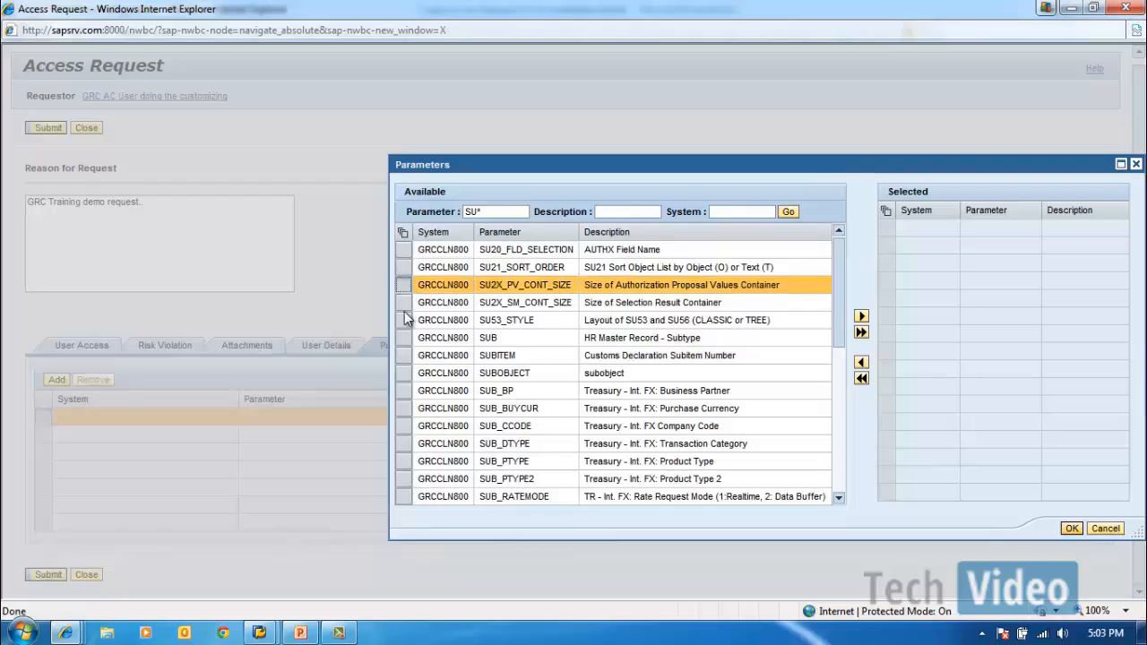
{"action": "left_click", "coordinate": [406, 321], "text": "shift"}
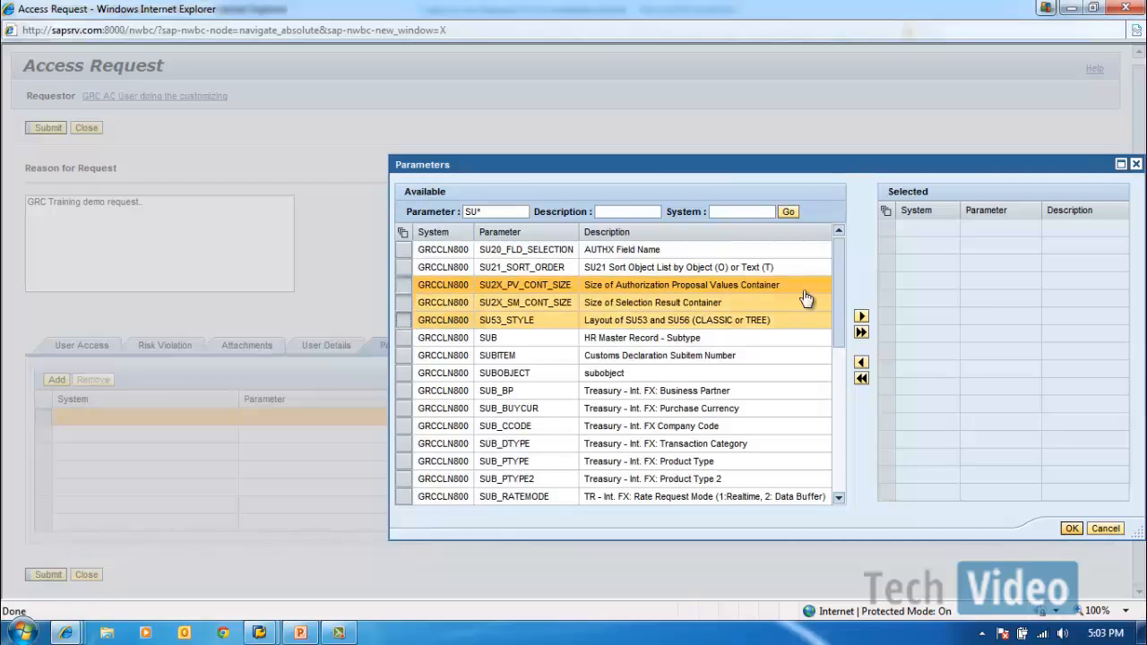
{"action": "left_click", "coordinate": [860, 317]}
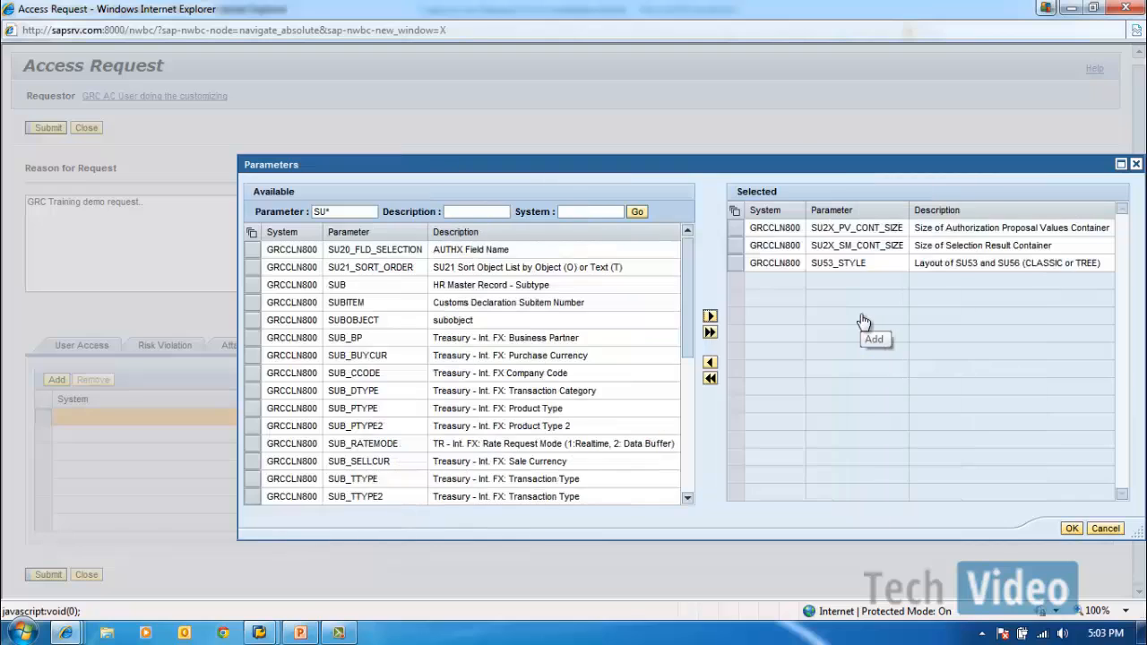
{"action": "left_click", "coordinate": [1071, 529]}
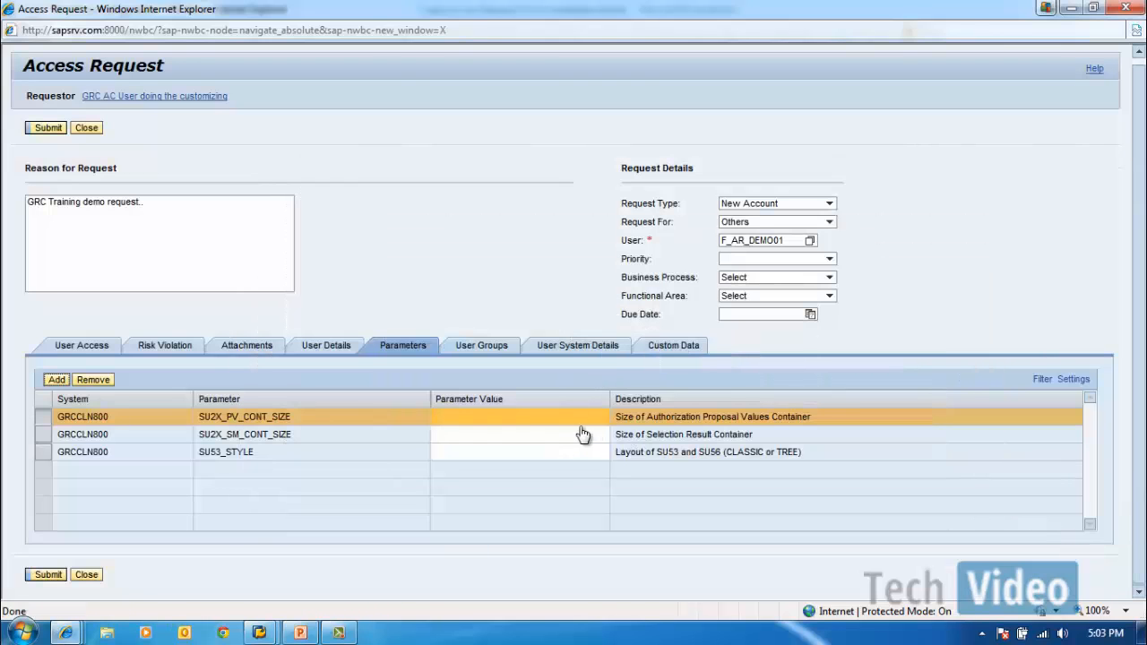
- Enter X as the parameter value for SU2X_PV_CONT_SIZE, SU2X_SM_CONT_SIZE and SU53_STYLE
{"action": "left_click", "coordinate": [473, 416]}
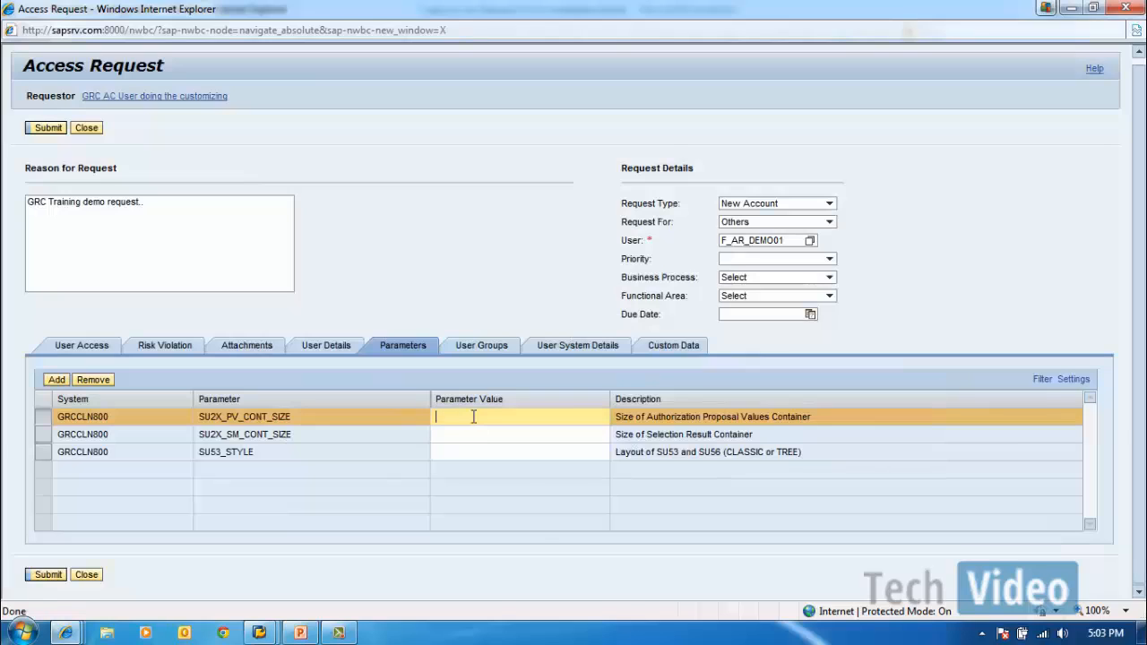
{"action": "type", "text": "X"}
{"action": "key", "text": "Down"}
{"action": "type", "text": "X"}
{"action": "key", "text": "Down"}
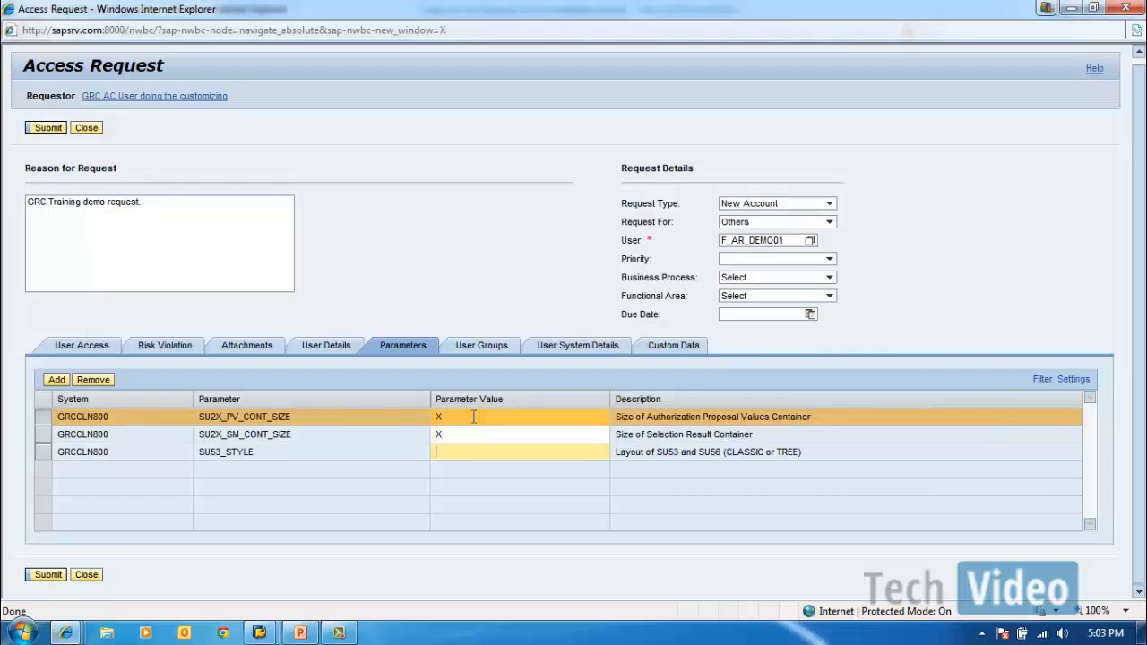
{"action": "type", "text": "X"}
- Add the GFO user group (GFO Solutions Demo Services) in system GRCCLN800 to the access request
{"action": "left_click", "coordinate": [479, 353]}
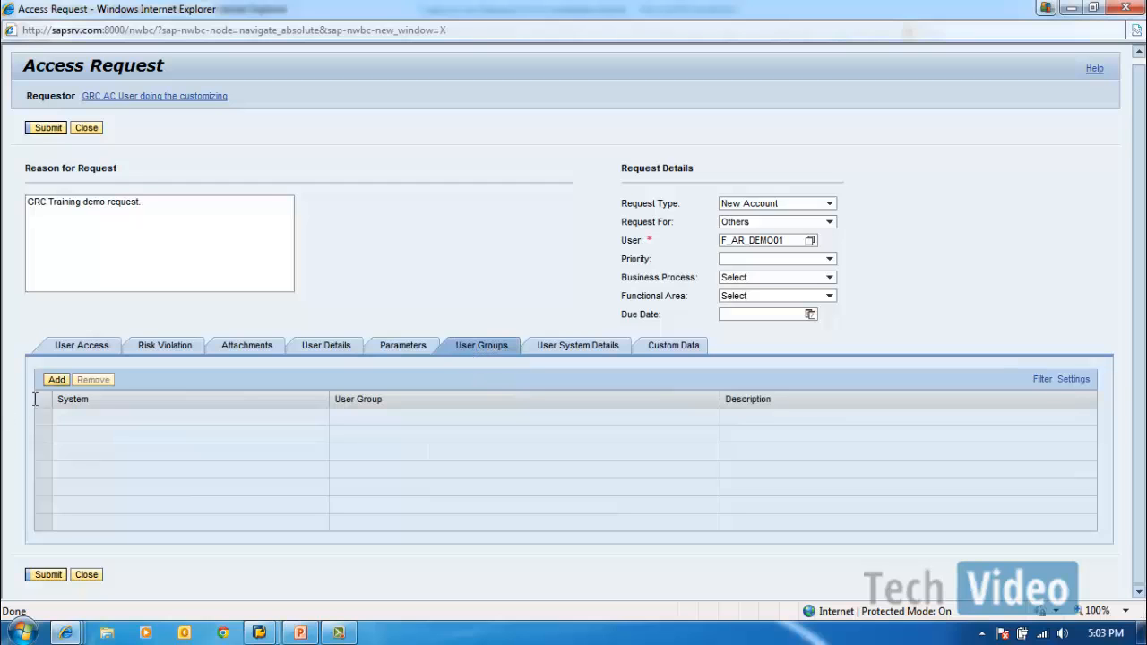
{"action": "left_click", "coordinate": [57, 381]}
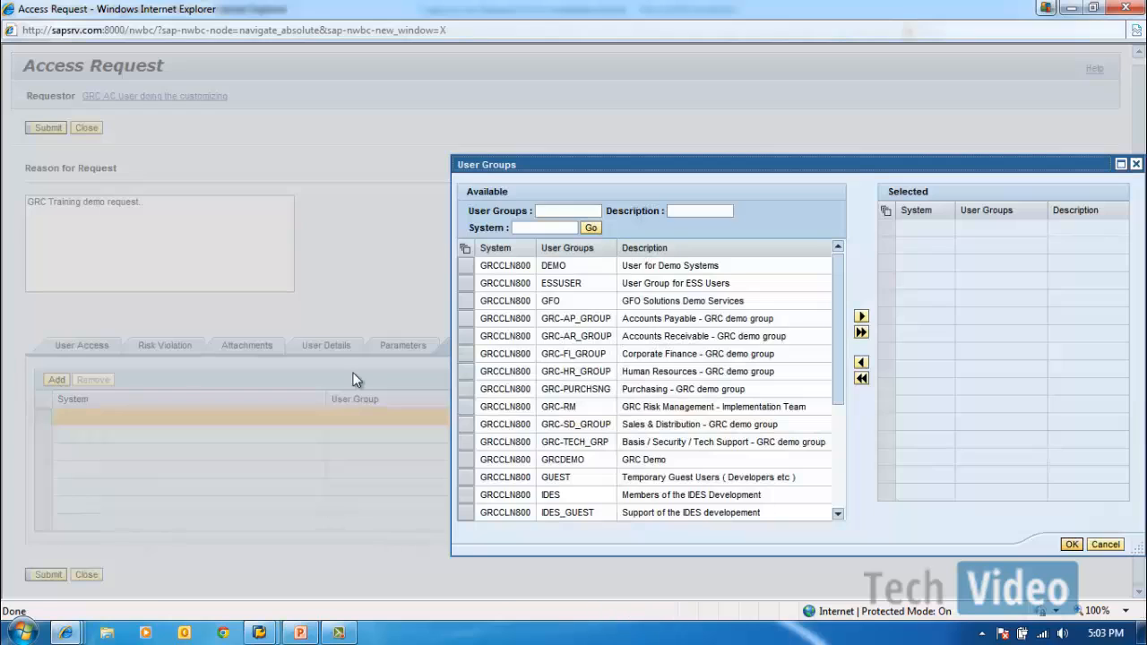
{"action": "left_click", "coordinate": [465, 302]}
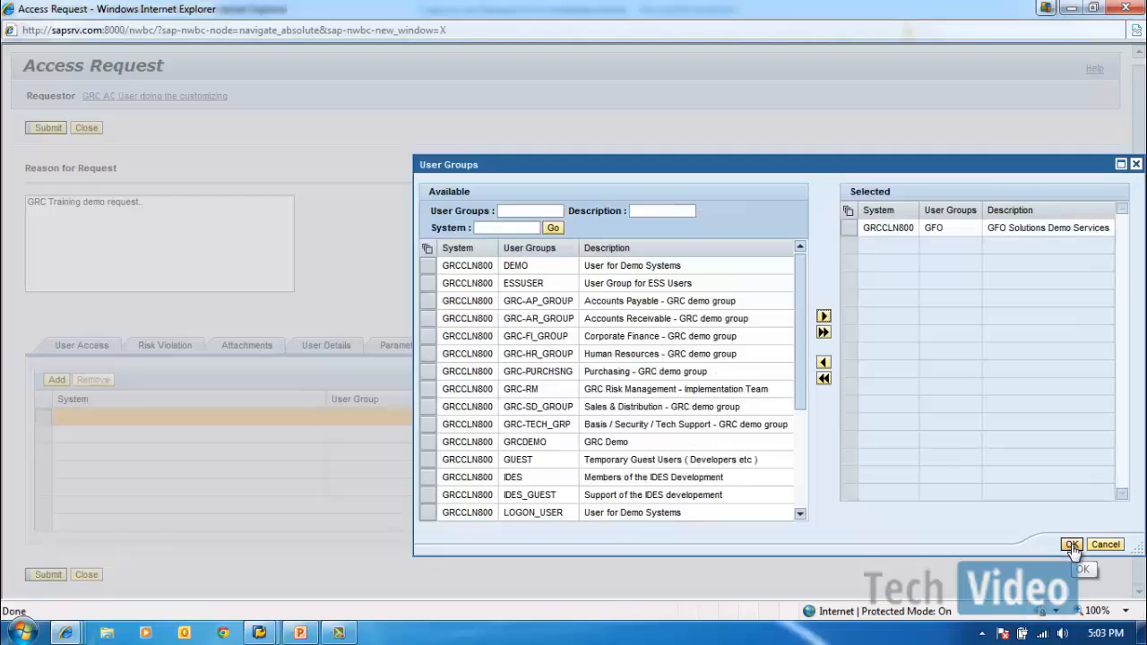
{"action": "left_click", "coordinate": [1073, 546]}
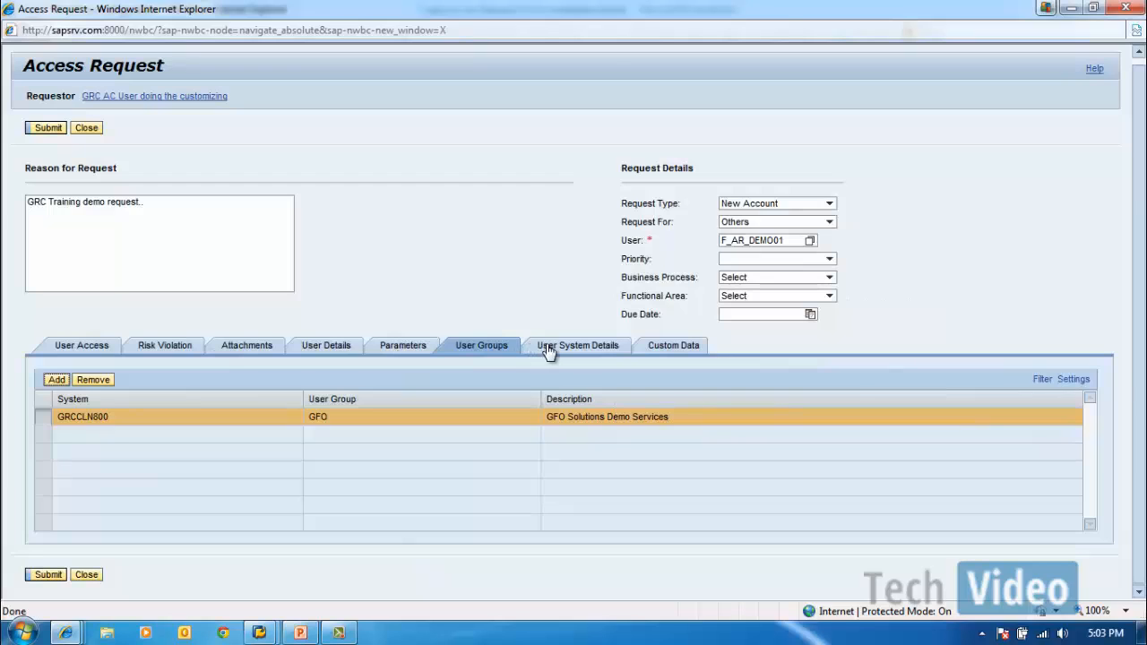
- Set the logon user type to Dialog in the request's user details
{"action": "left_click", "coordinate": [328, 354]}
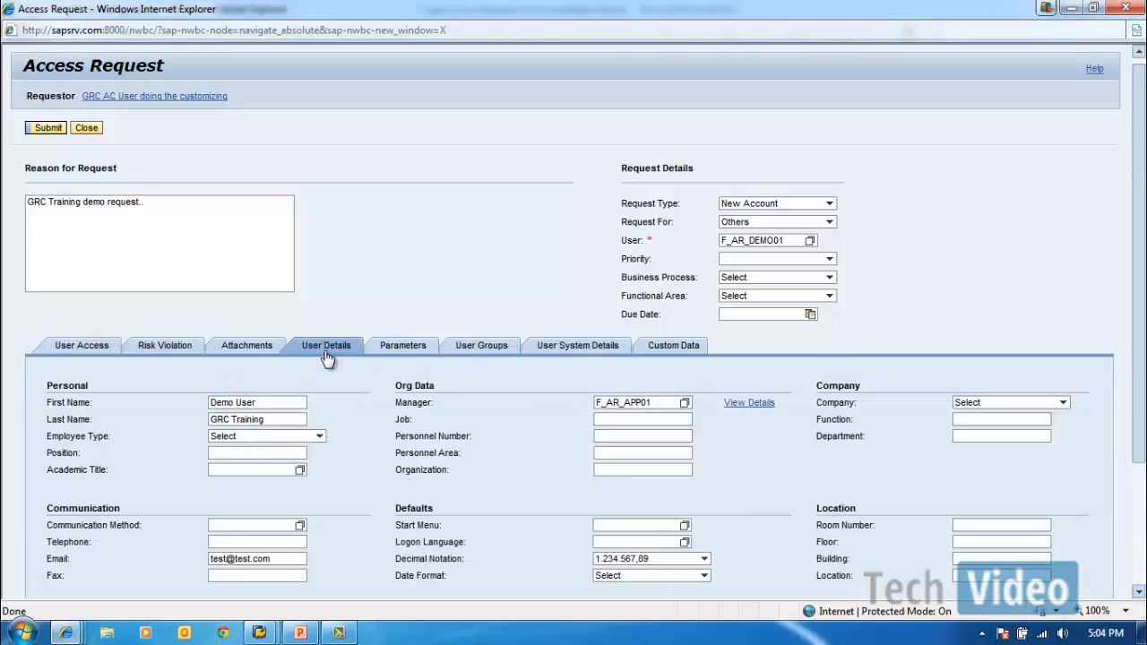
{"action": "scroll", "coordinate": [326, 359], "scroll_direction": "down", "scroll_amount": 3}
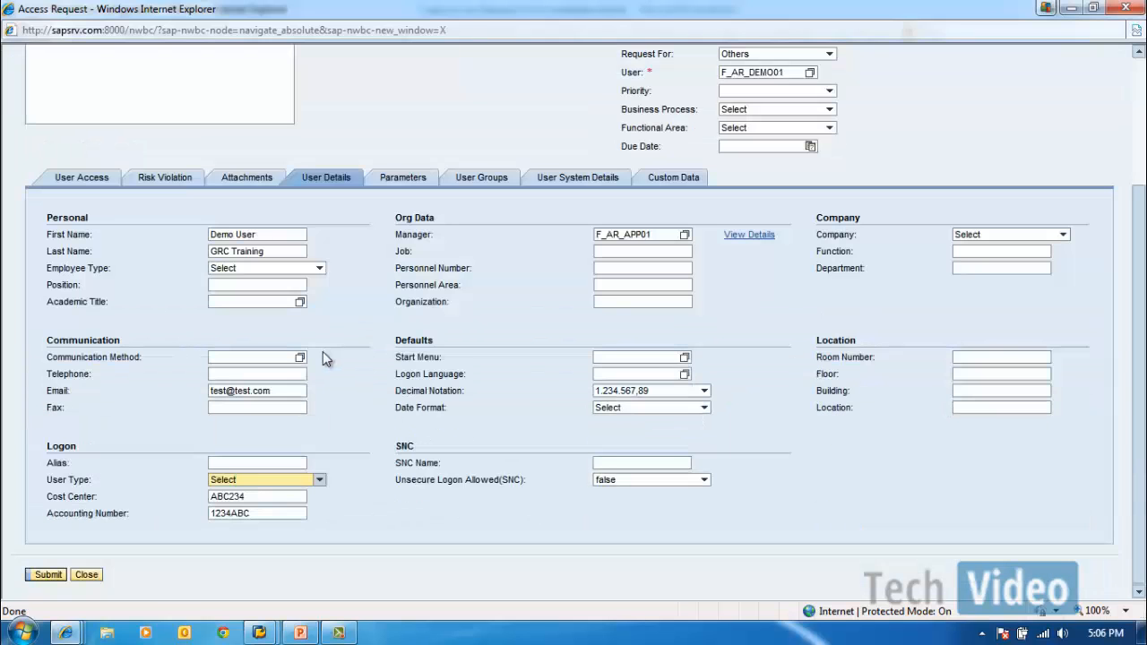
{"action": "left_click", "coordinate": [320, 481]}
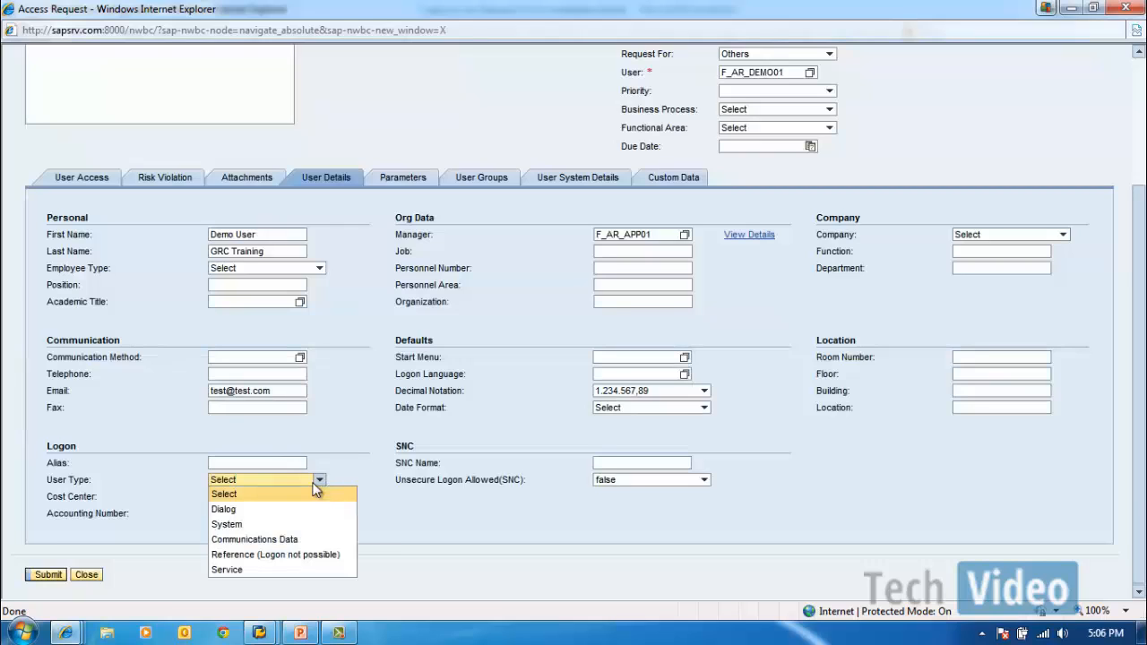
{"action": "left_click", "coordinate": [265, 510]}
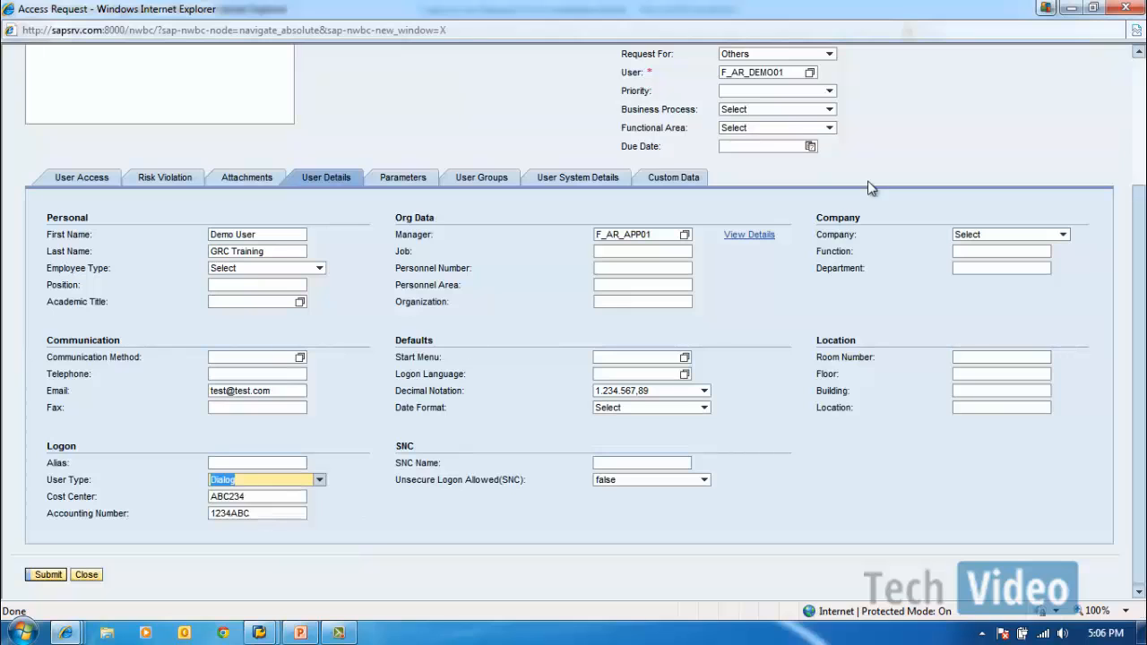
- Review the completed form, submit the access request and highlight the assigned request number
{"action": "left_click", "coordinate": [1143, 76]}
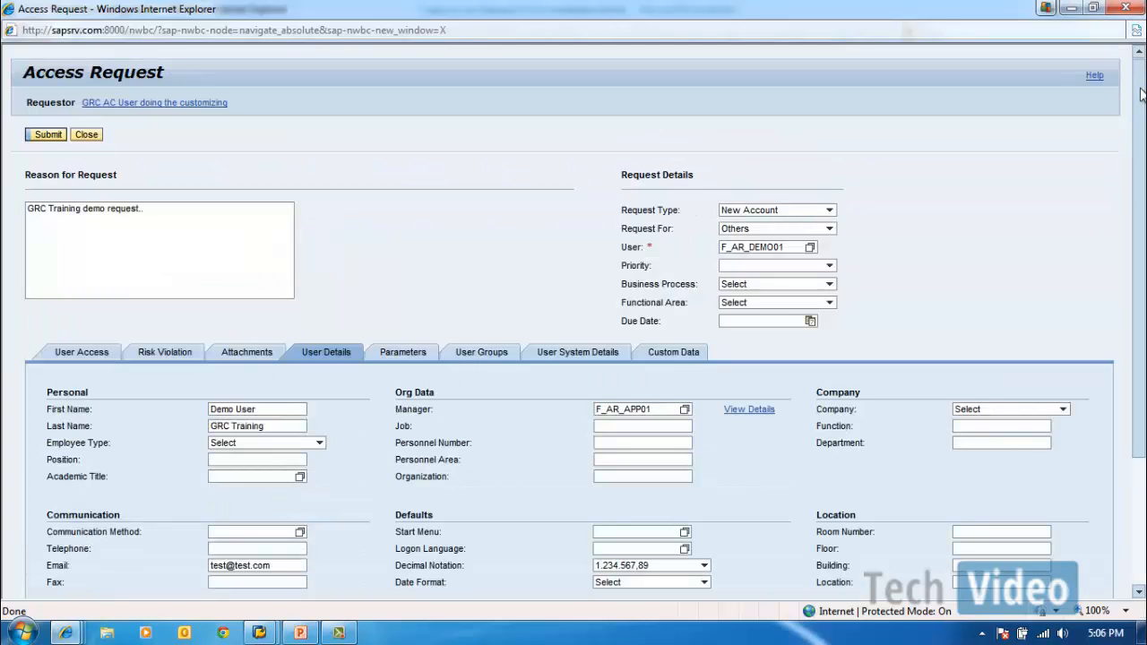
{"action": "left_click_drag", "start_coordinate": [1141, 88], "coordinate": [1114, 334]}
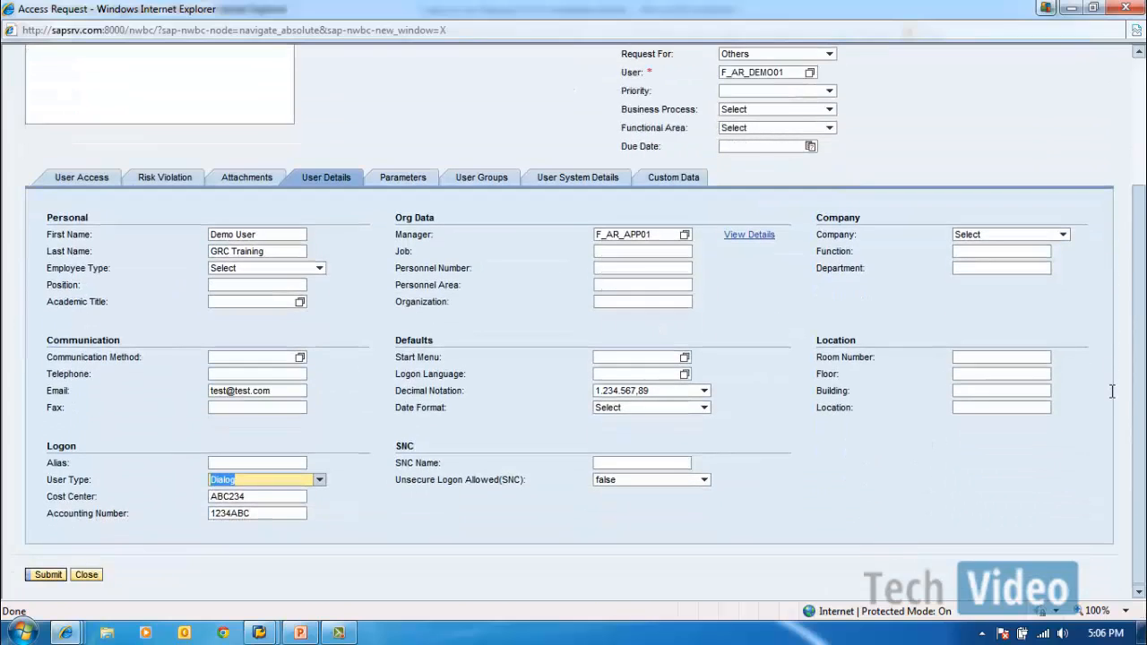
{"action": "left_click", "coordinate": [63, 574]}
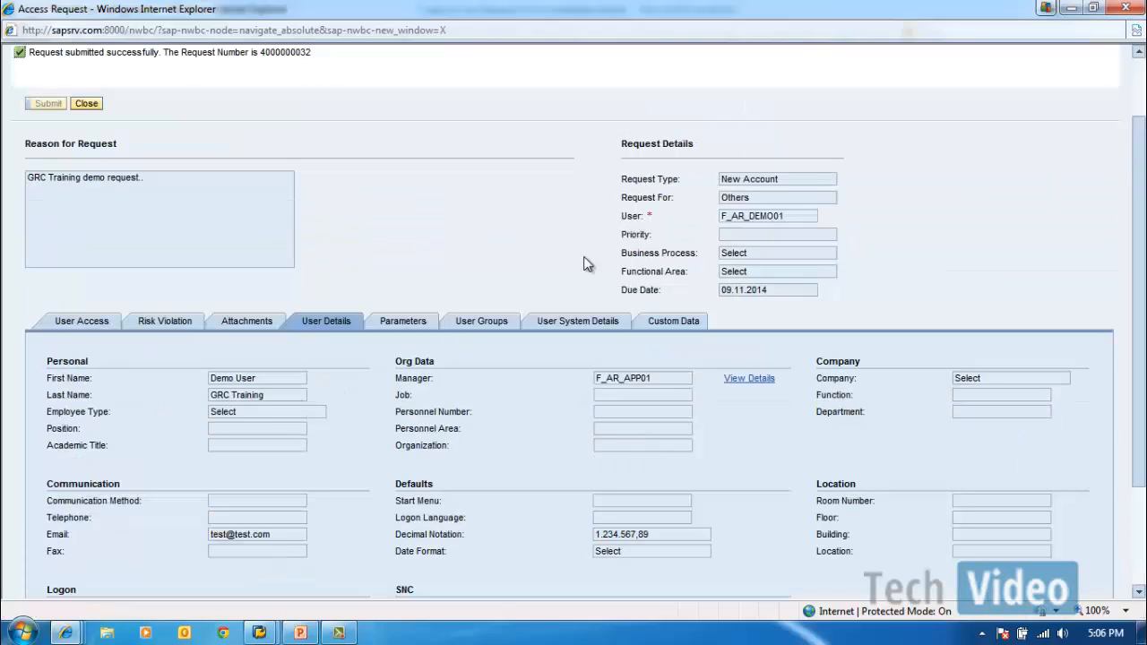
{"action": "scroll", "coordinate": [1144, 94], "scroll_direction": "up", "scroll_amount": 2}
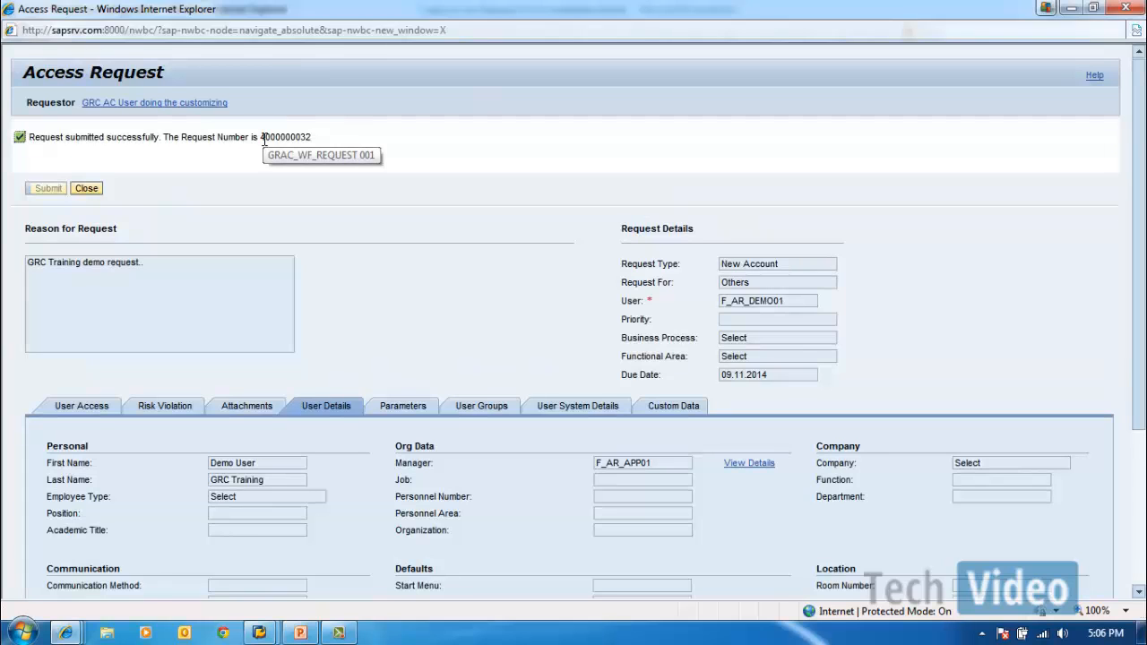
{"action": "left_click_drag", "start_coordinate": [260, 139], "coordinate": [325, 145]}
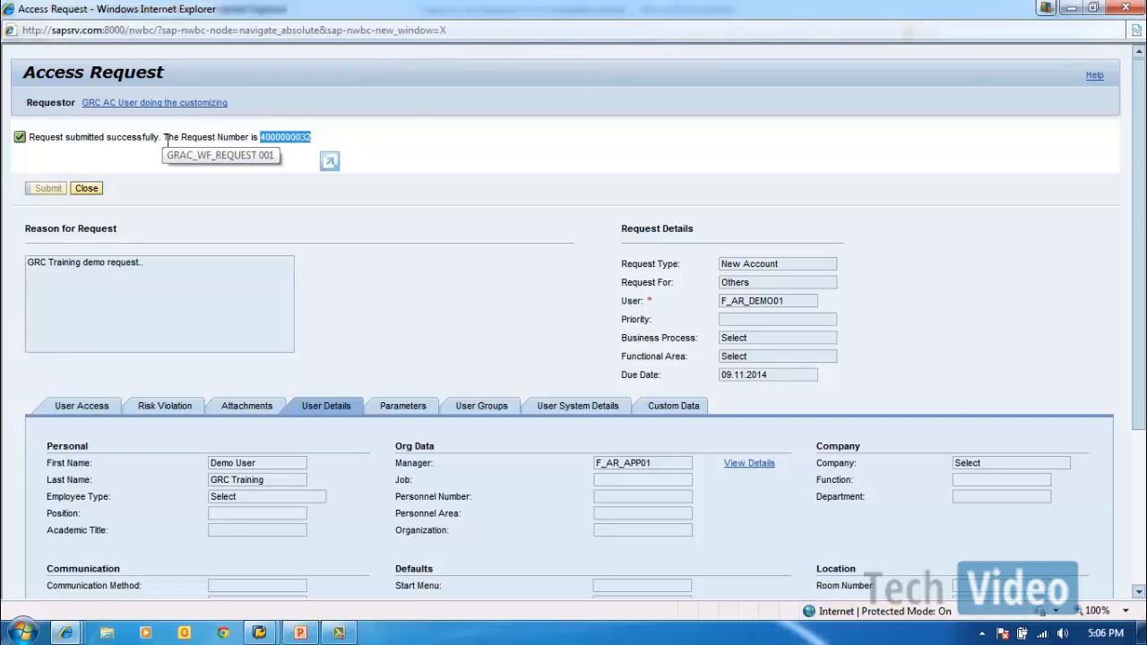
- Close the submitted Access Request window and the browser with all its tabs
{"action": "left_click", "coordinate": [1128, 8]}
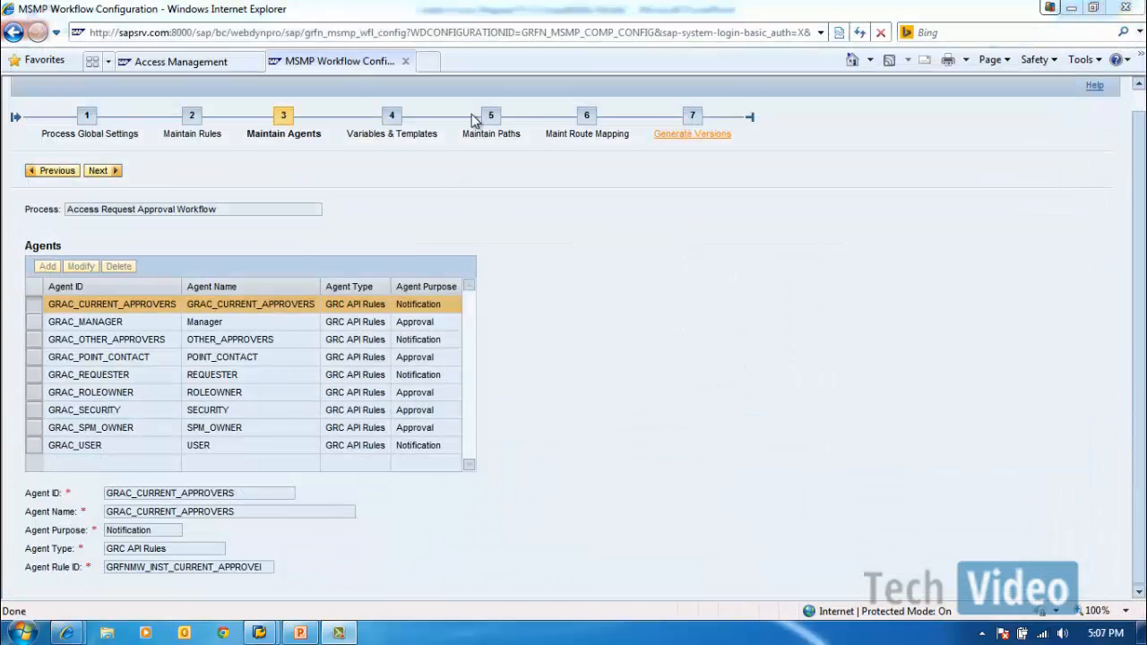
{"action": "left_click", "coordinate": [1127, 8]}
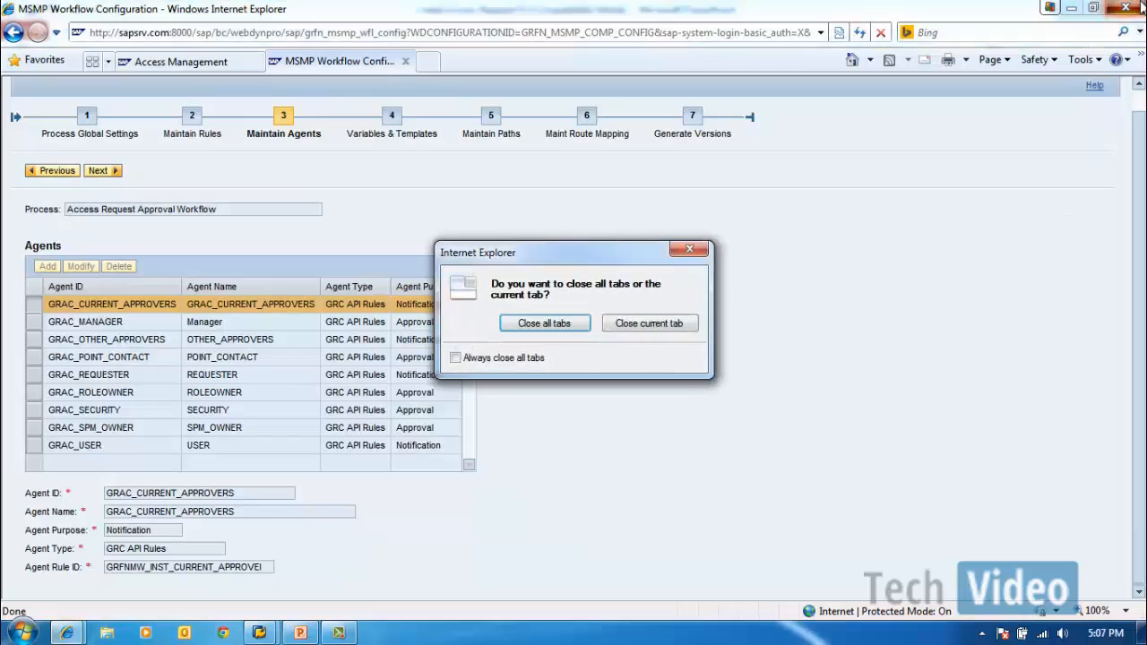
{"action": "left_click", "coordinate": [564, 325]}
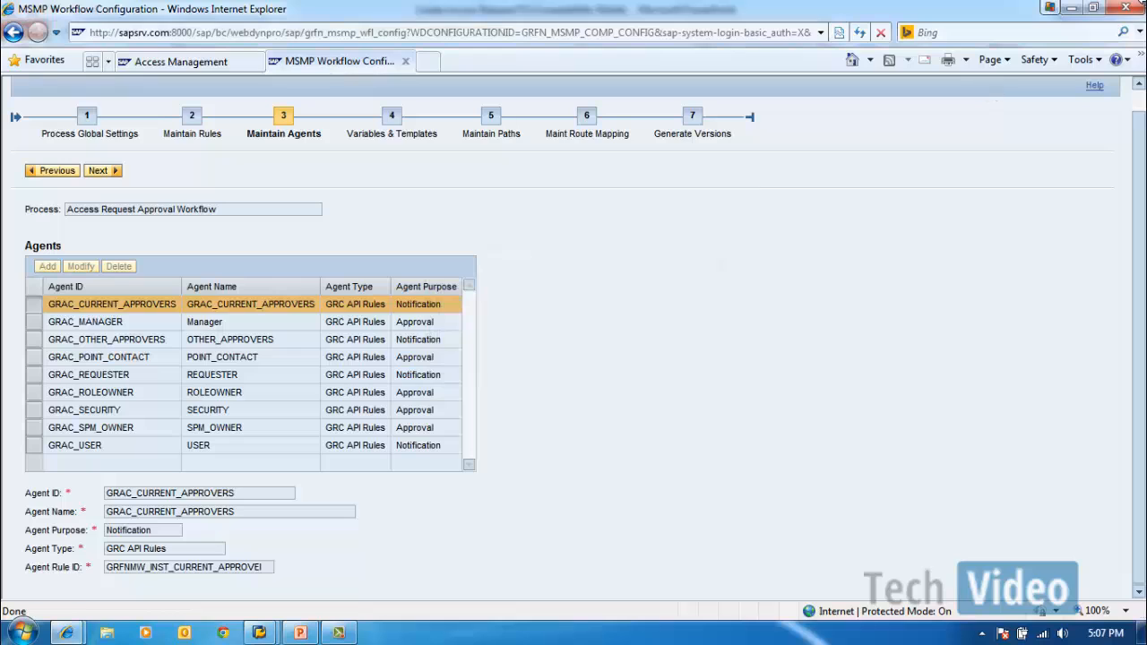
{"action": "left_click", "coordinate": [1126, 8]}
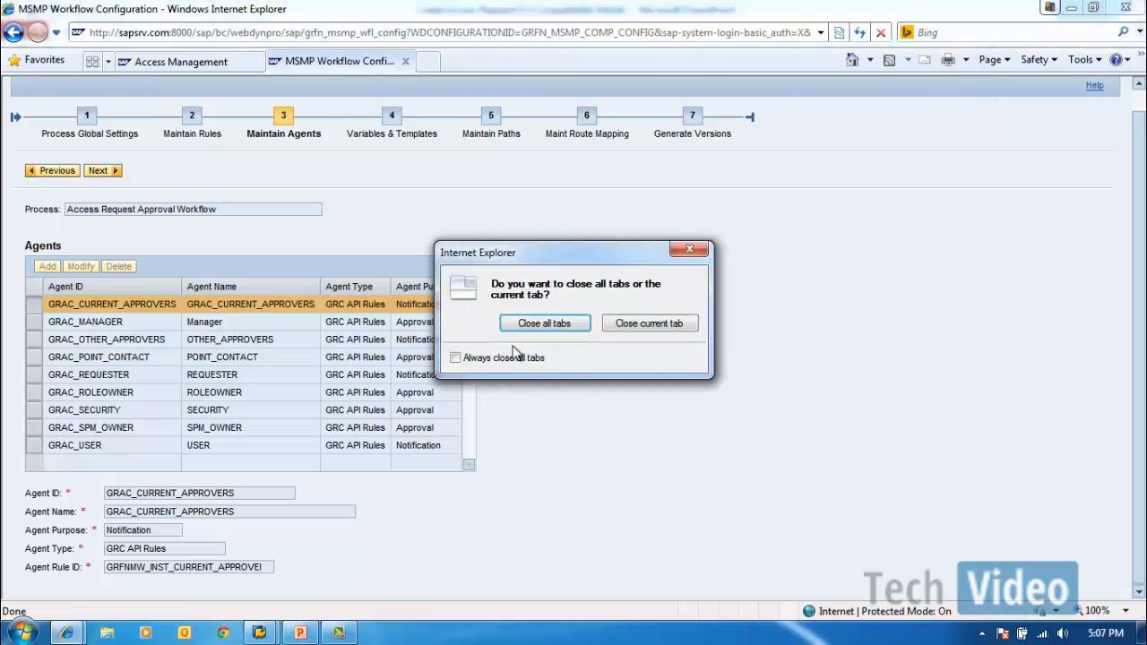
{"action": "left_click", "coordinate": [529, 323]}
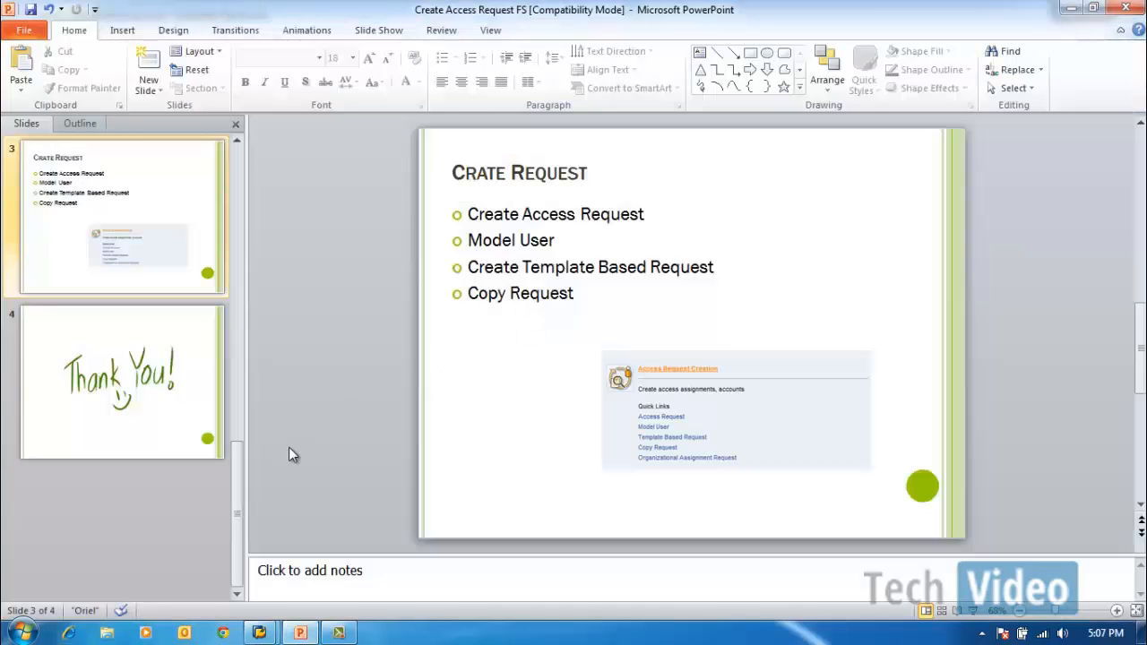
- Reopen SAP Business Client in Internet Explorer and log on as approver F_AR_app01 with the account password
{"action": "left_click", "coordinate": [71, 634]}
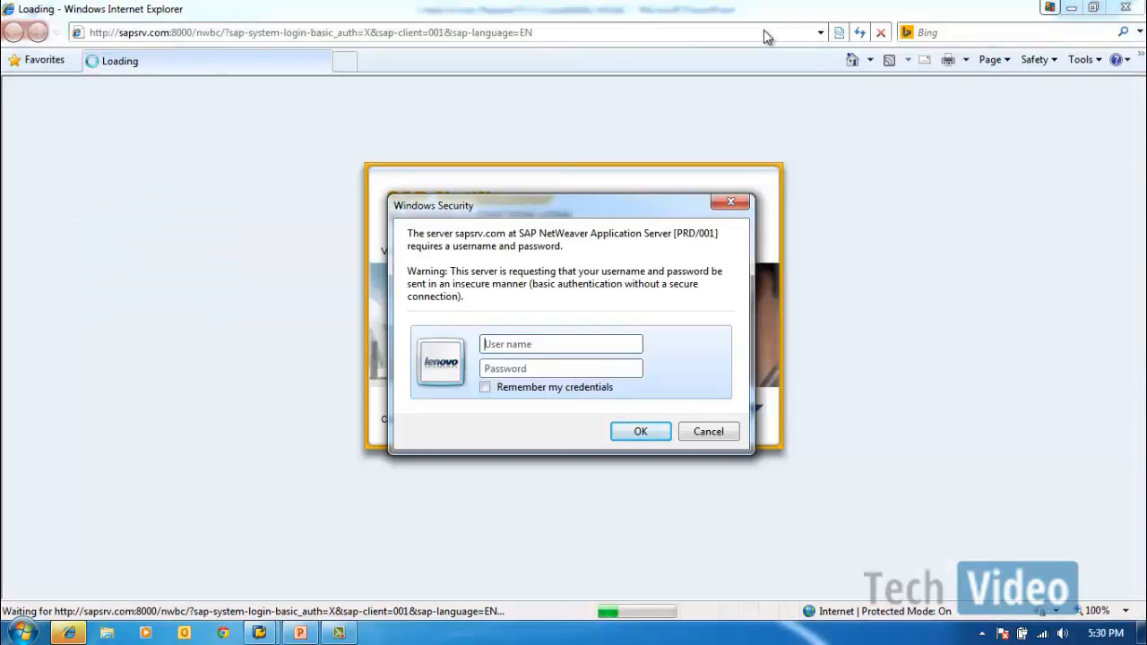
{"action": "type", "text": "F_AR_app01"}
{"action": "key", "text": "Tab"}
{"action": "type", "text": "****"}
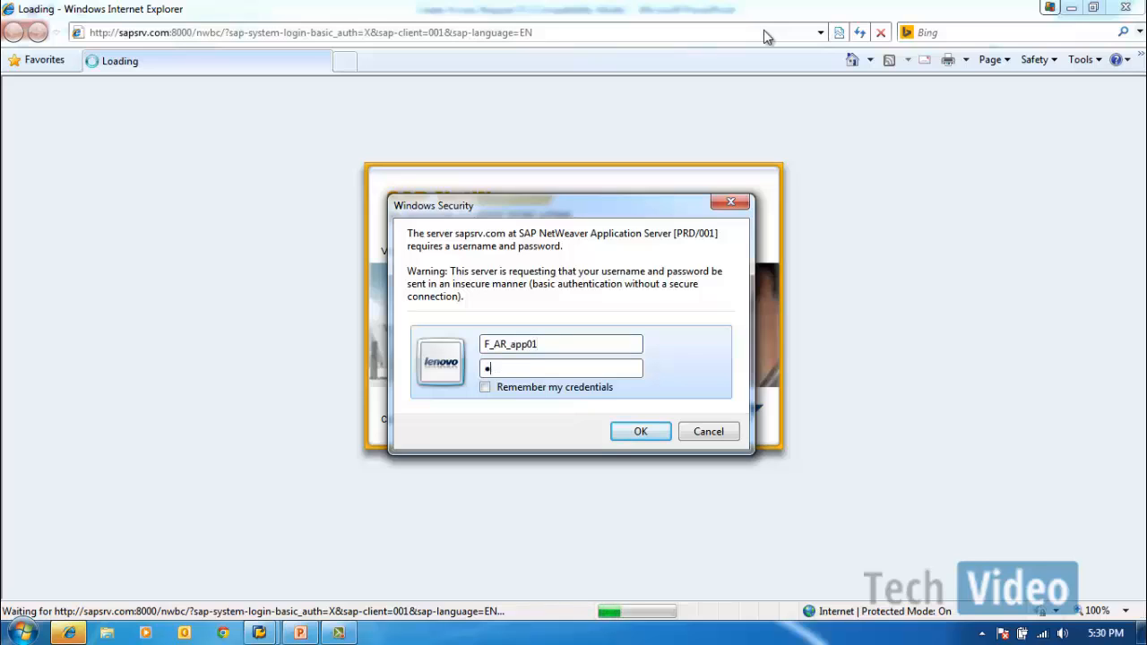
{"action": "type", "text": "*****"}
{"action": "key", "text": "Return"}
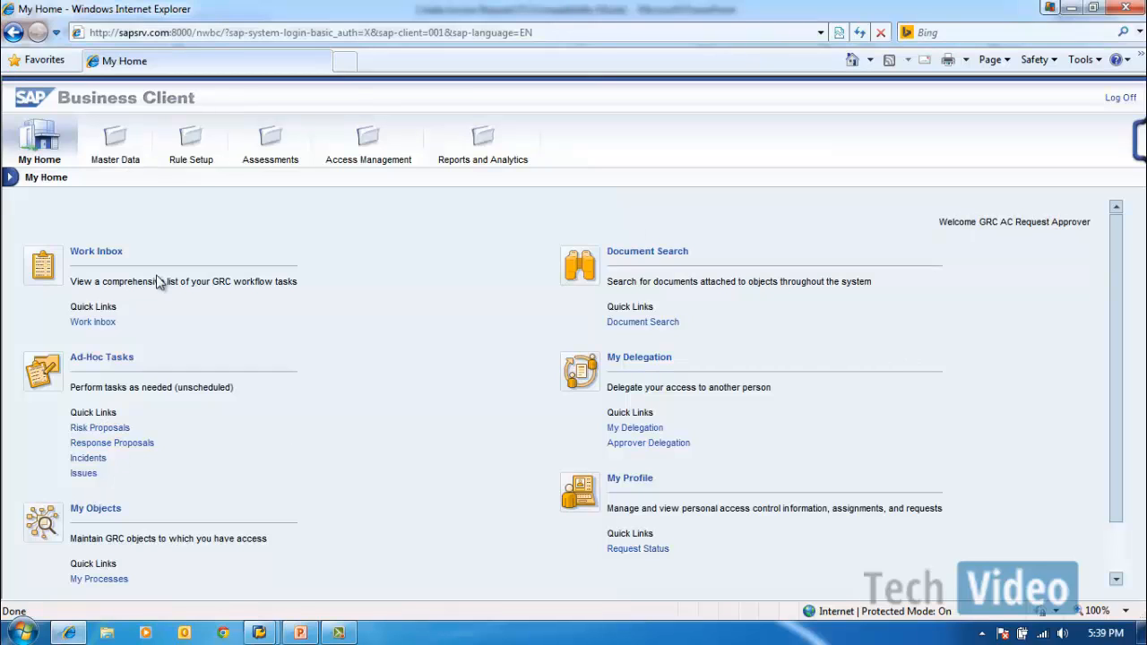
- Open the Work Inbox from the home page and open the pending access role request approval item
{"action": "left_click", "coordinate": [368, 138]}
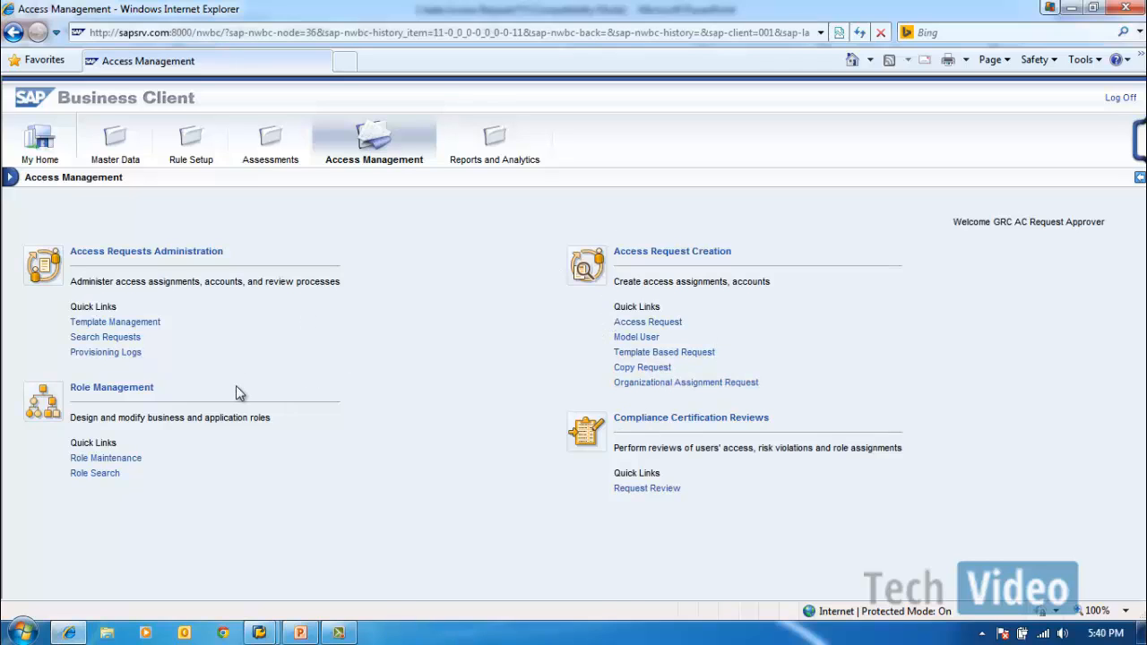
{"action": "left_click", "coordinate": [32, 149]}
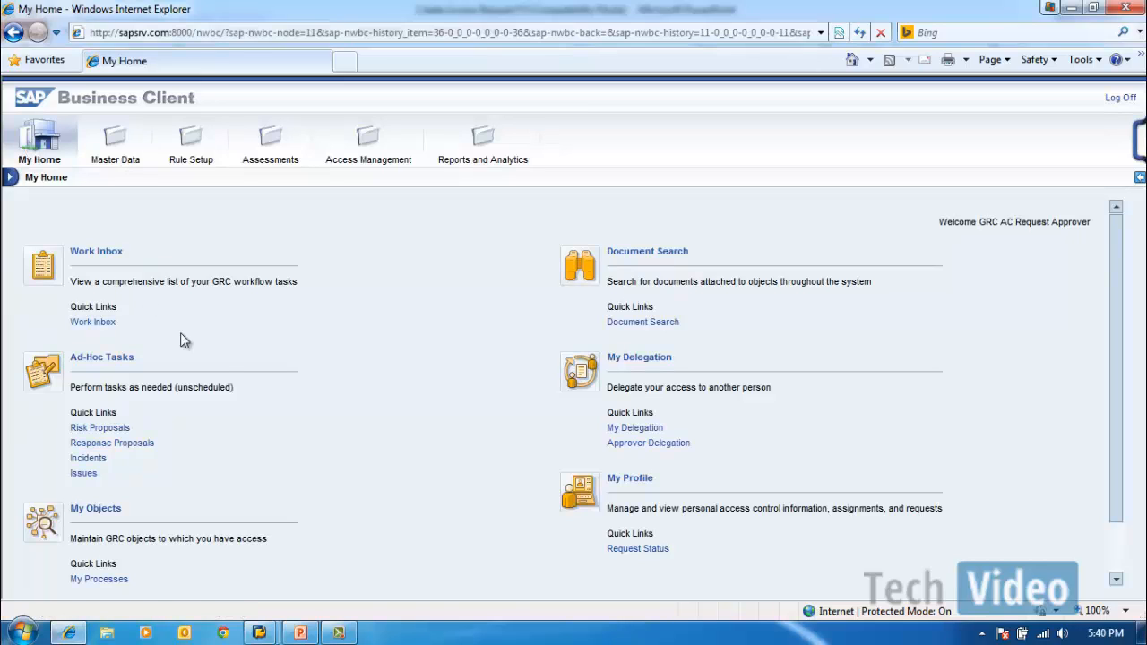
{"action": "left_click", "coordinate": [93, 322]}
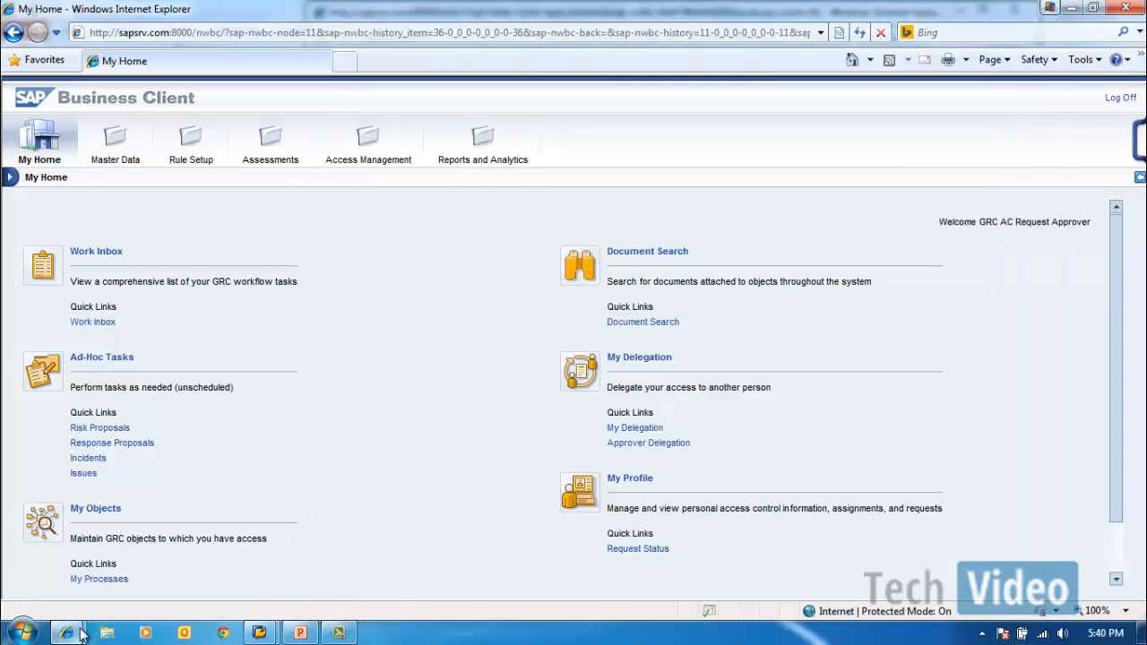
{"action": "mouse_move", "coordinate": [80, 634]}
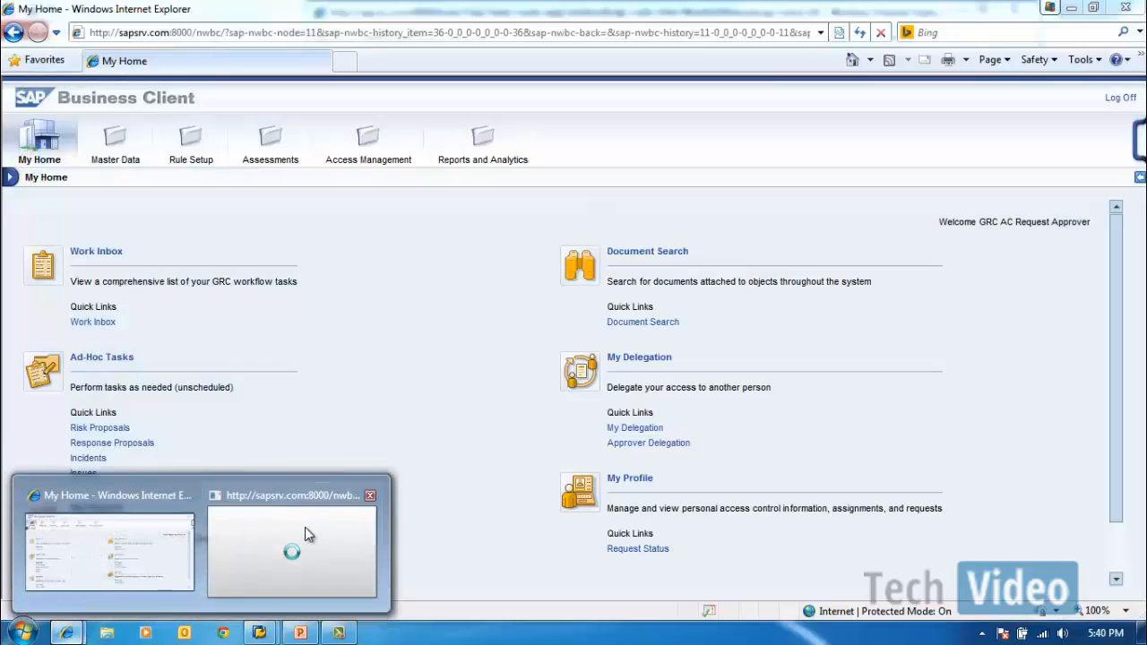
{"action": "mouse_move", "coordinate": [306, 532]}
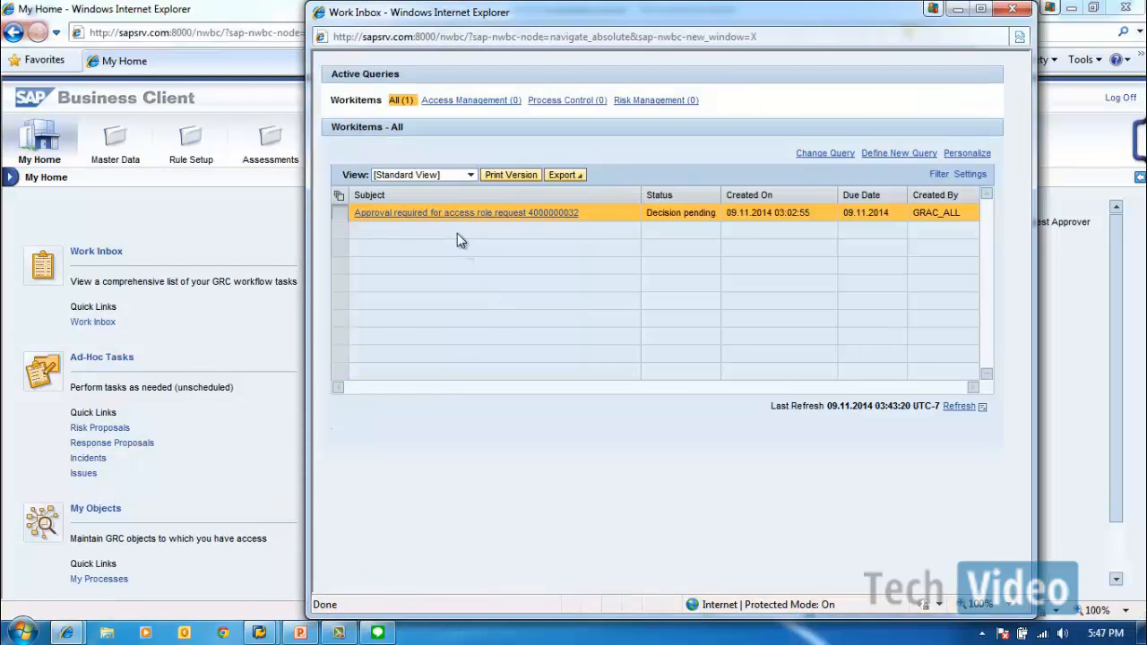
{"action": "left_click", "coordinate": [530, 215]}
{"action": "left_click", "coordinate": [446, 215]}
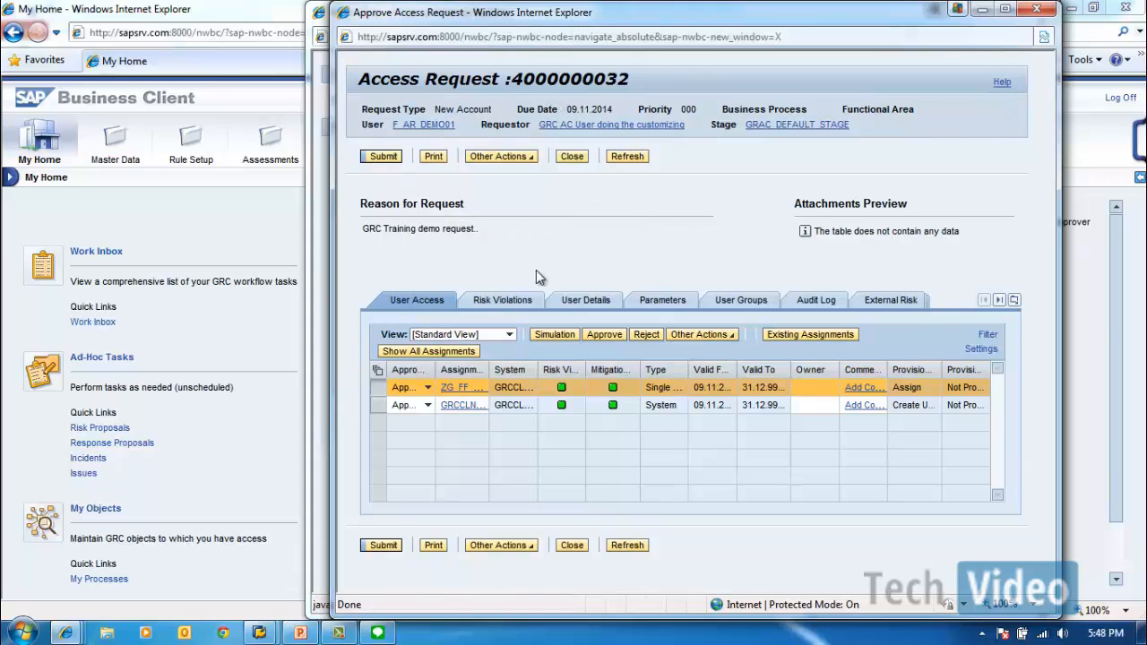
- Review the access request's risk violations, user details and requested assignments in a maximized window
{"action": "left_click", "coordinate": [504, 302]}
{"action": "double_click", "coordinate": [728, 16]}
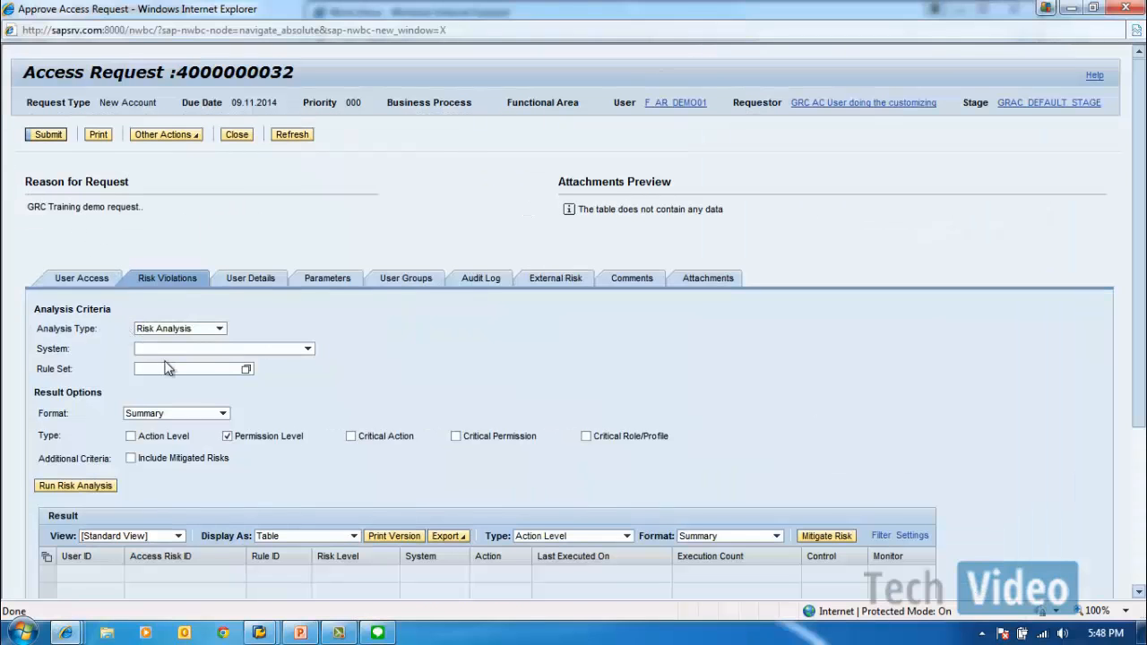
{"action": "left_click", "coordinate": [65, 277]}
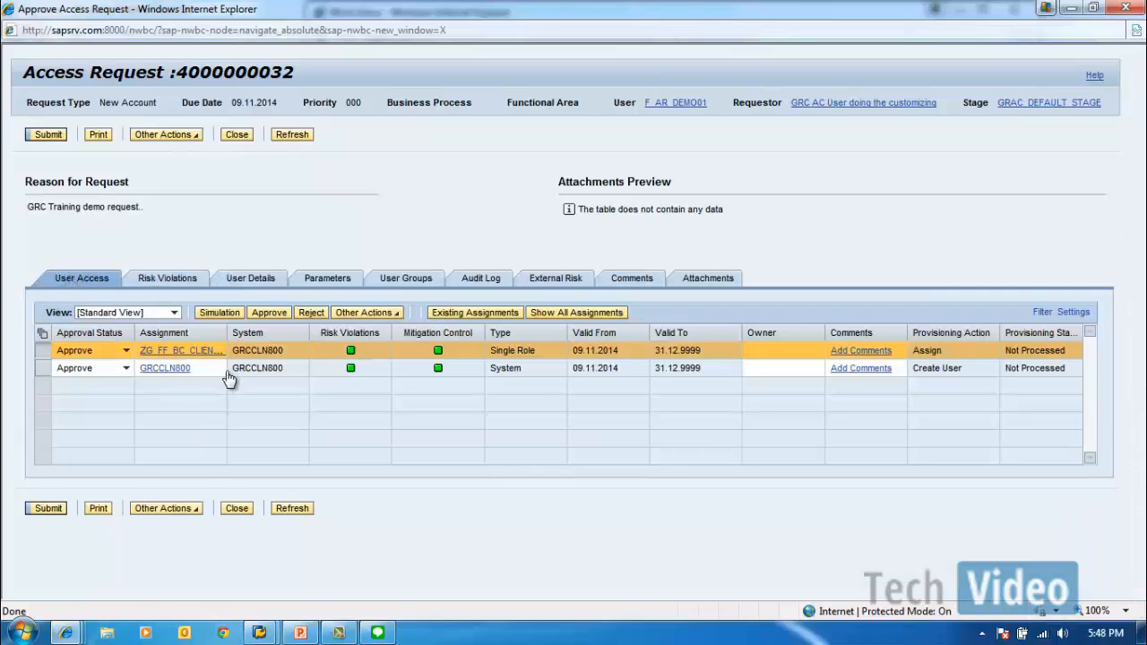
{"action": "mouse_move", "coordinate": [354, 356]}
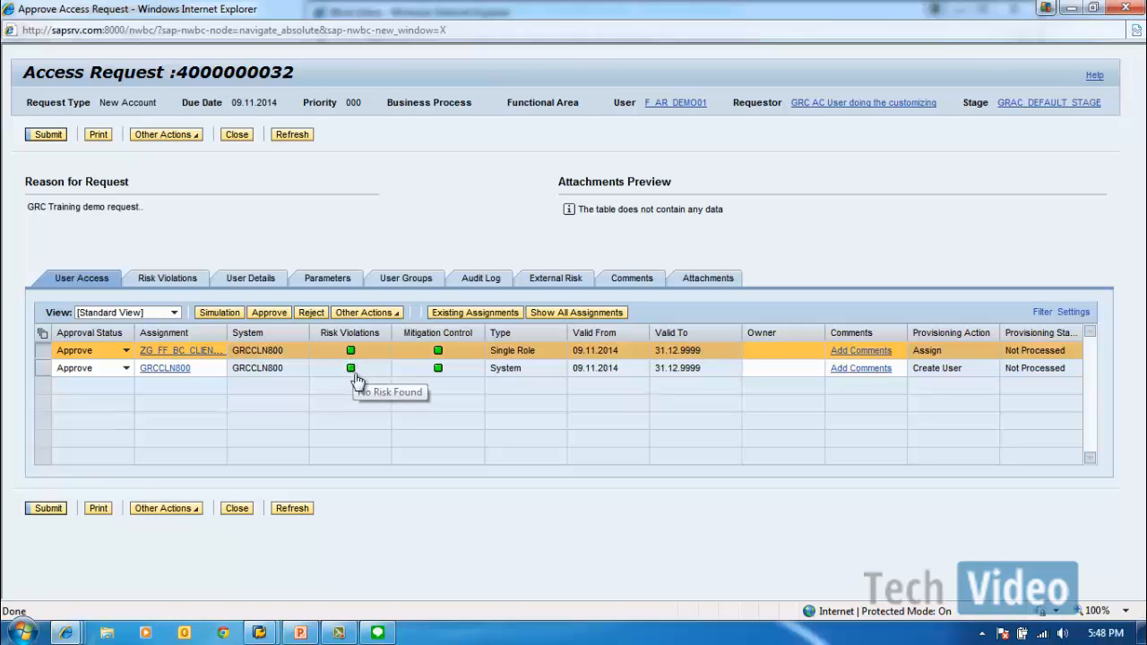
{"action": "left_click", "coordinate": [246, 281]}
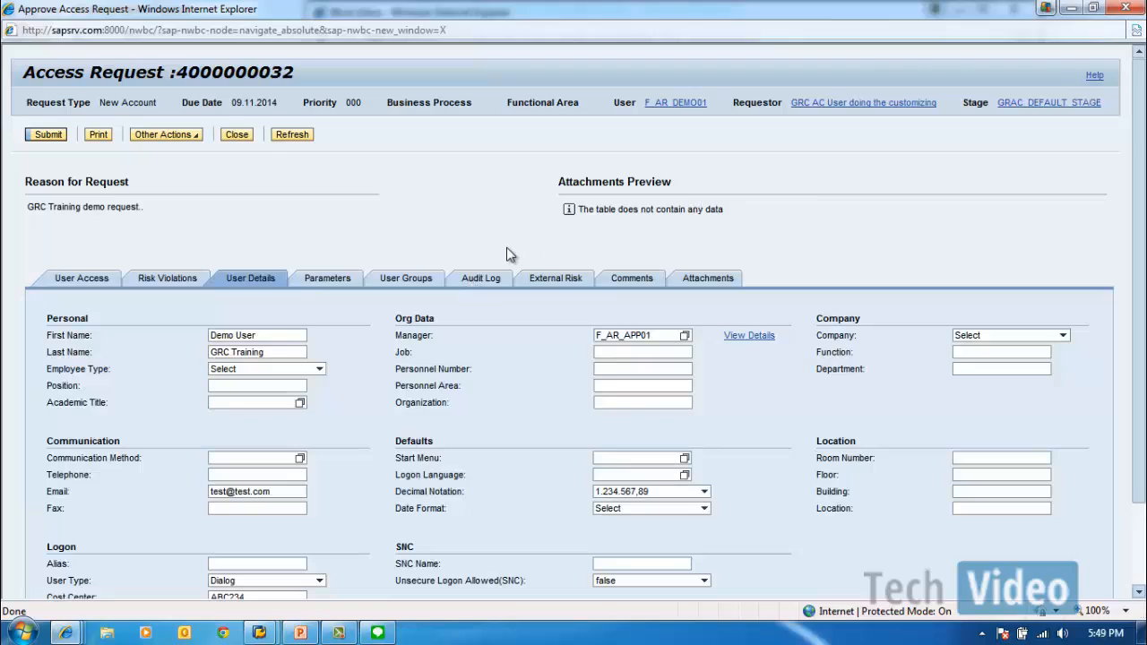
{"action": "left_click", "coordinate": [61, 283]}
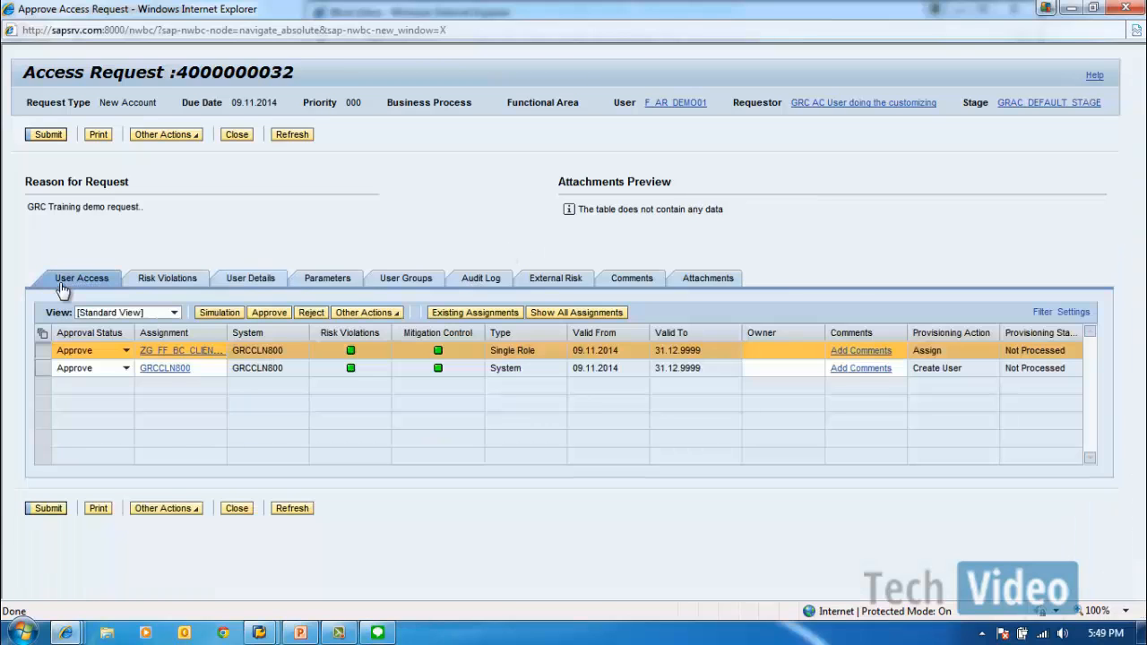
- Submit the access request with both assignments set to Approve and close the request and Work Inbox windows
{"action": "left_click", "coordinate": [47, 135]}
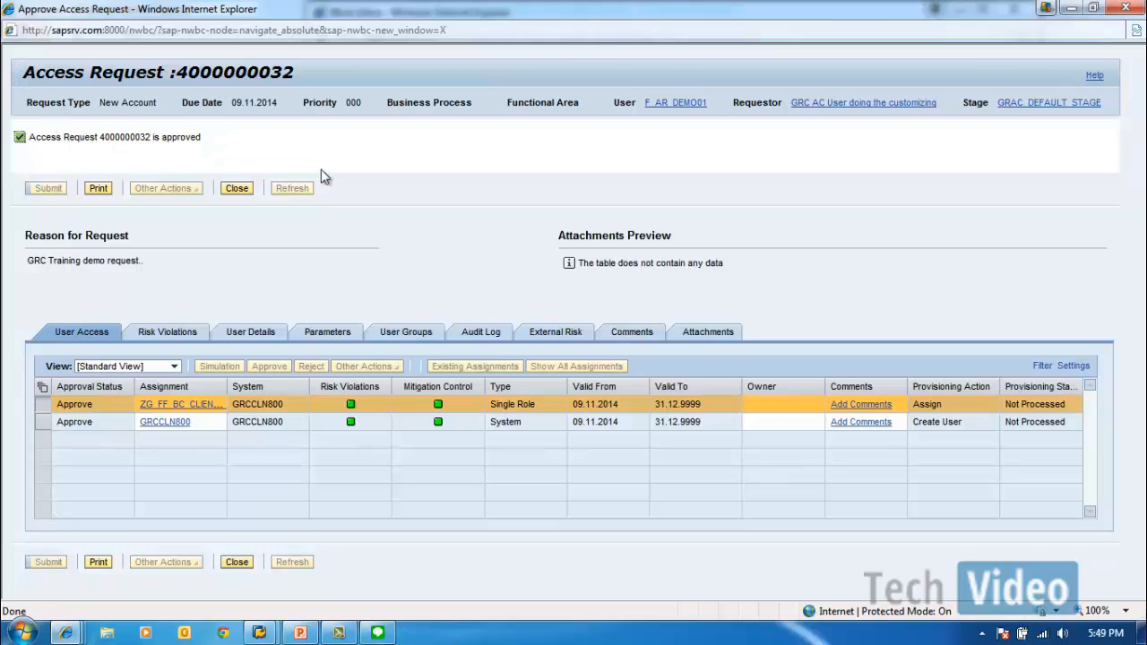
{"action": "left_click", "coordinate": [237, 563]}
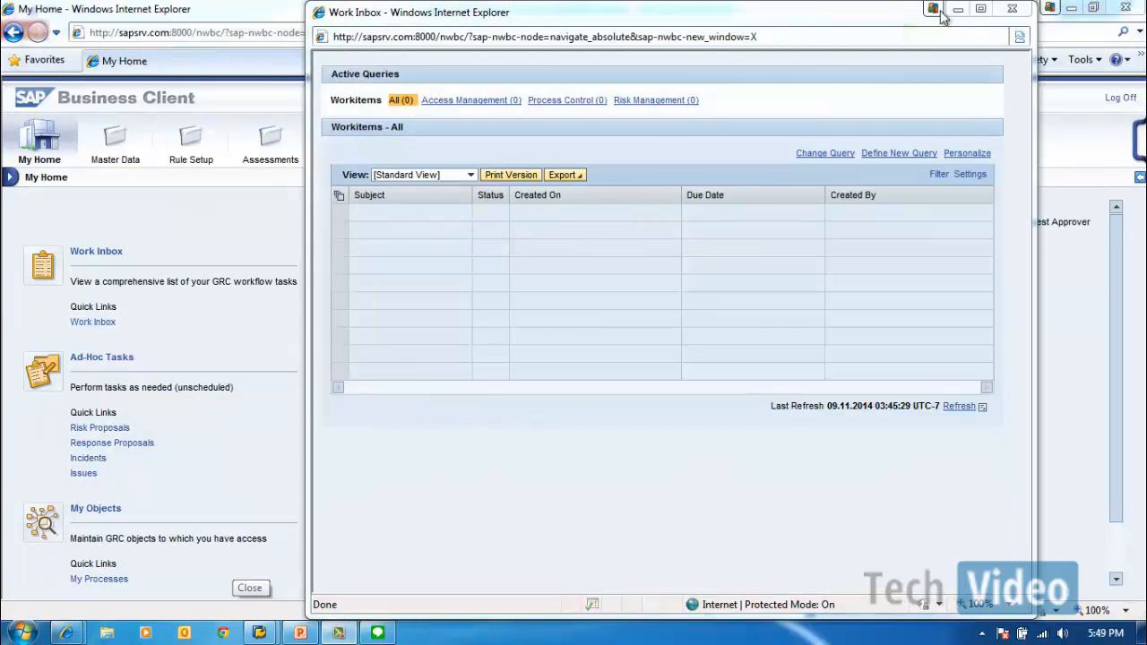
{"action": "left_click", "coordinate": [1023, 10]}
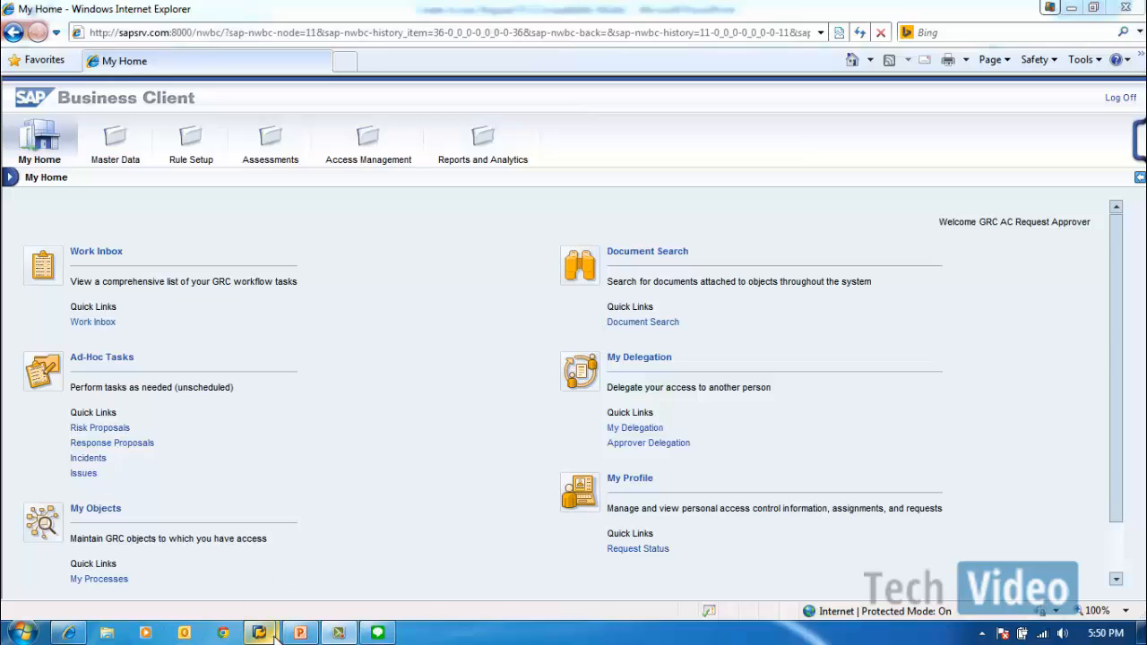
- Switch to the open SAP GUI User Maintenance session and log off from it
{"action": "mouse_move", "coordinate": [274, 634]}
{"action": "left_click", "coordinate": [350, 524]}
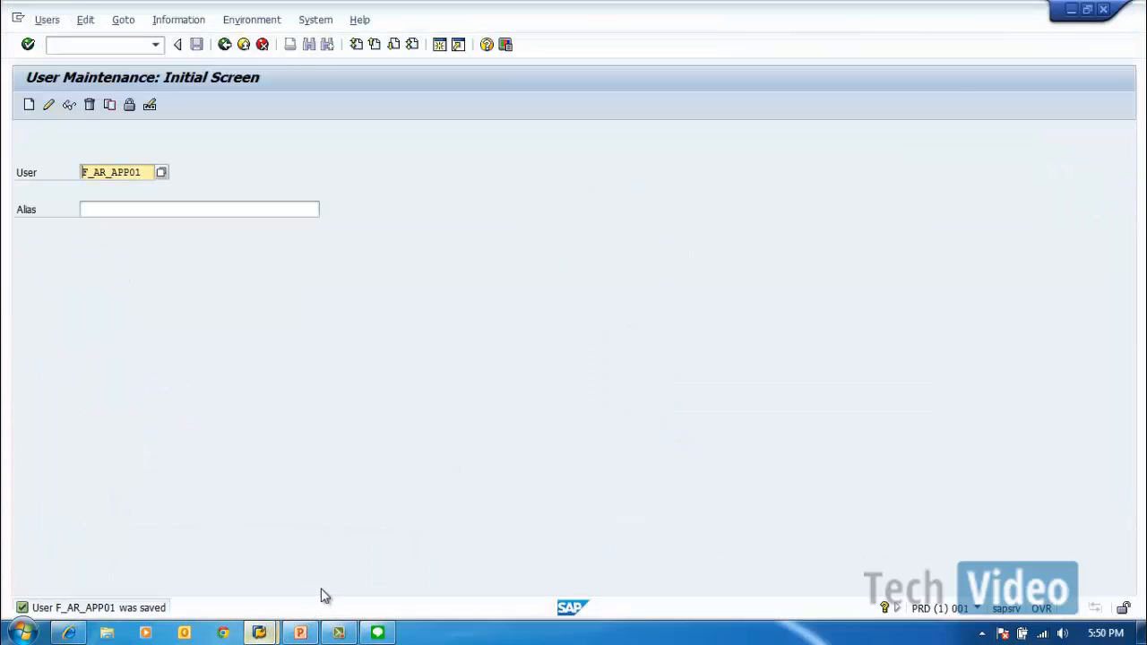
{"action": "left_click", "coordinate": [1100, 16]}
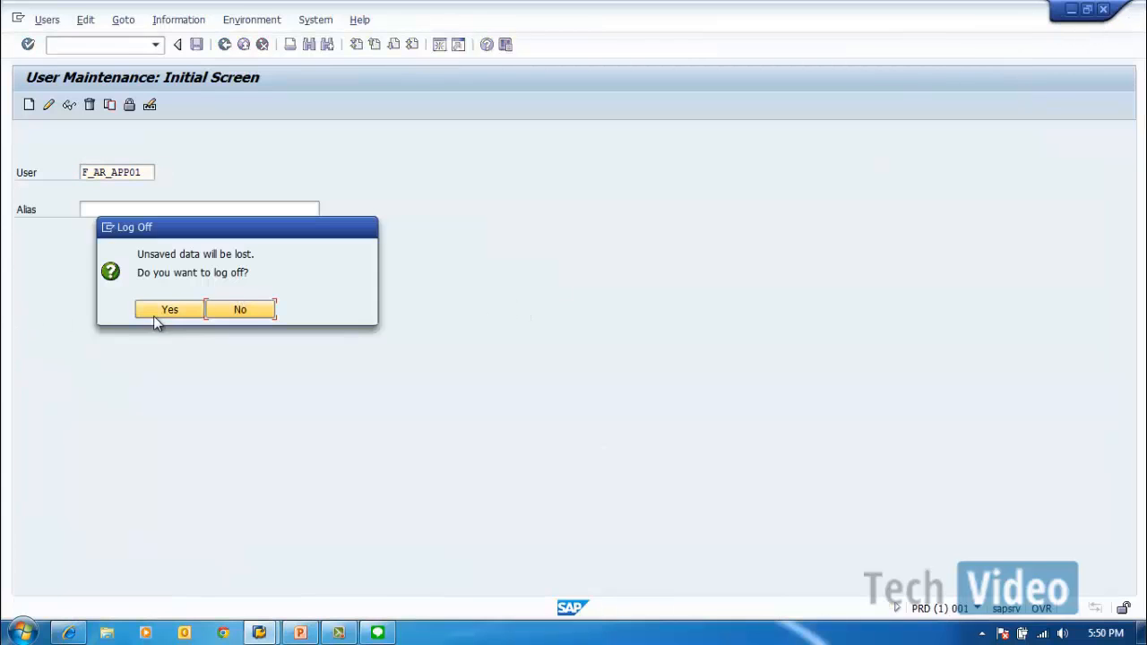
{"action": "left_click", "coordinate": [156, 316]}
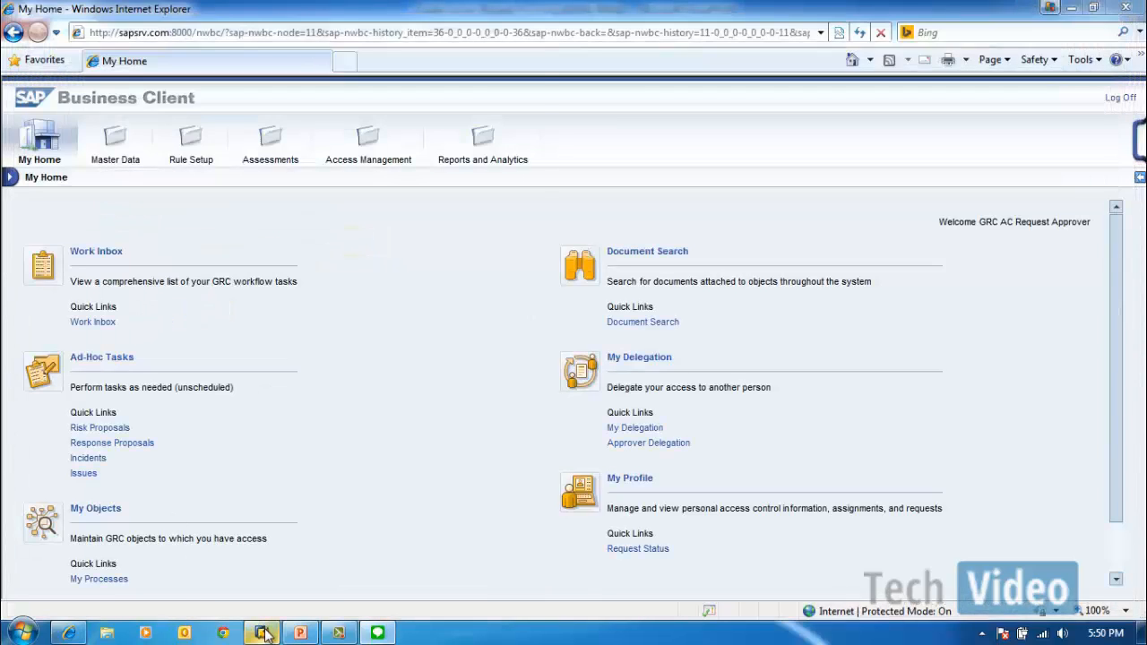
- Log on to the SAP GRC 10 connection in client 800 as grac_all with the account password
{"action": "left_click", "coordinate": [263, 634]}
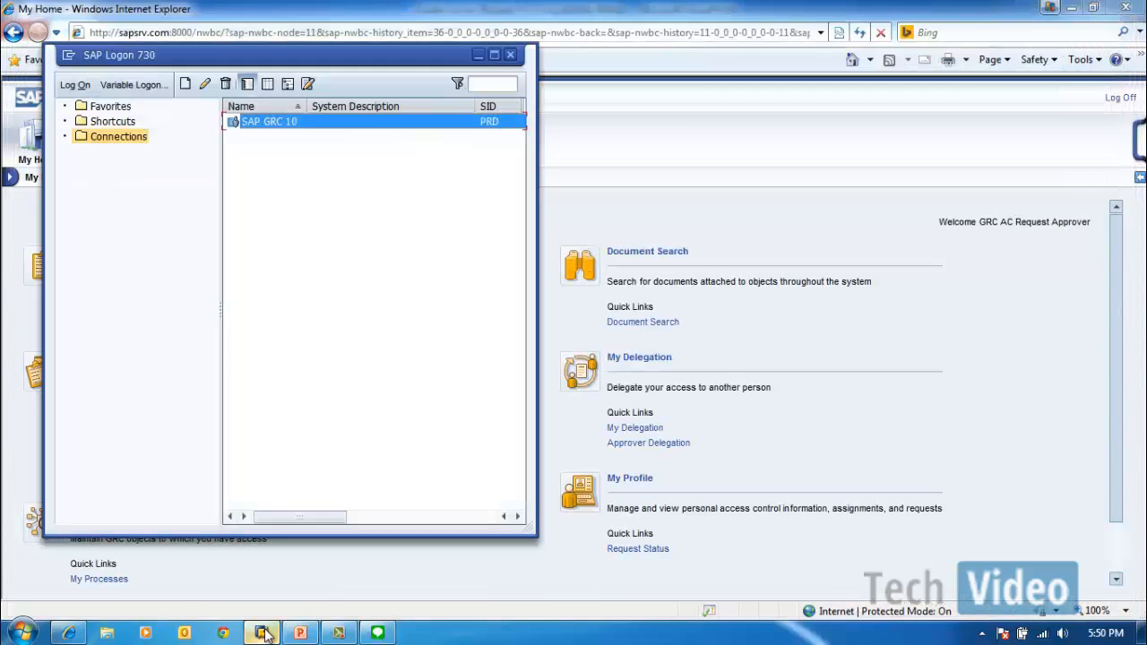
{"action": "double_click", "coordinate": [316, 122]}
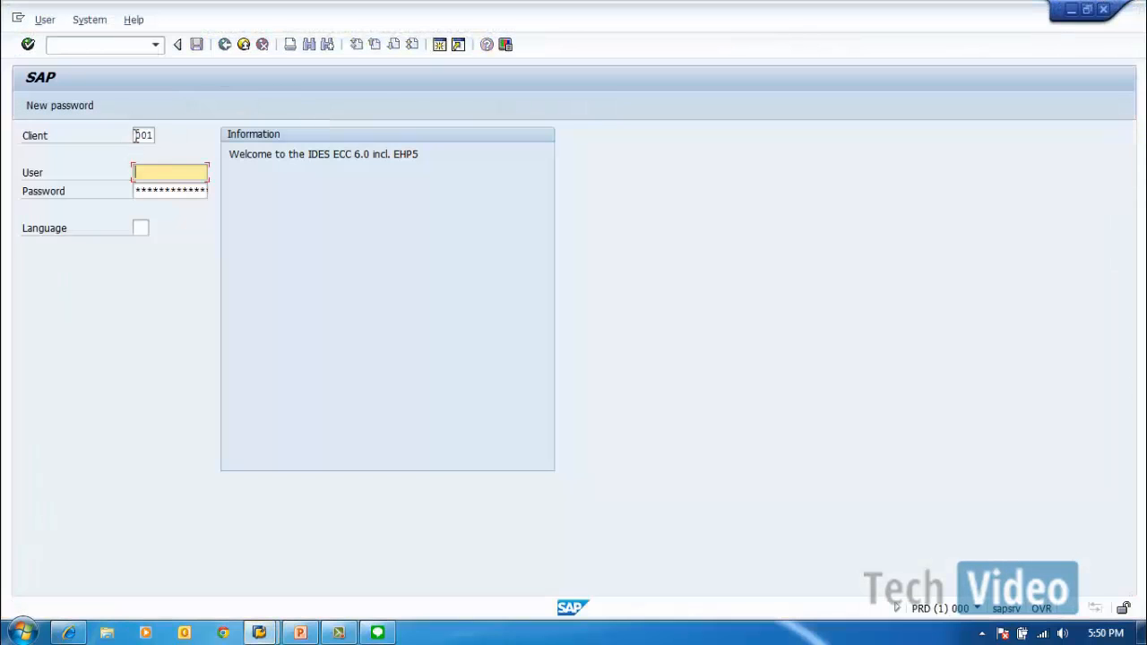
{"action": "double_click", "coordinate": [135, 135]}
{"action": "type", "text": "800"}
{"action": "key", "text": "Tab"}
{"action": "type", "text": "g"}
{"action": "key", "text": "Down"}
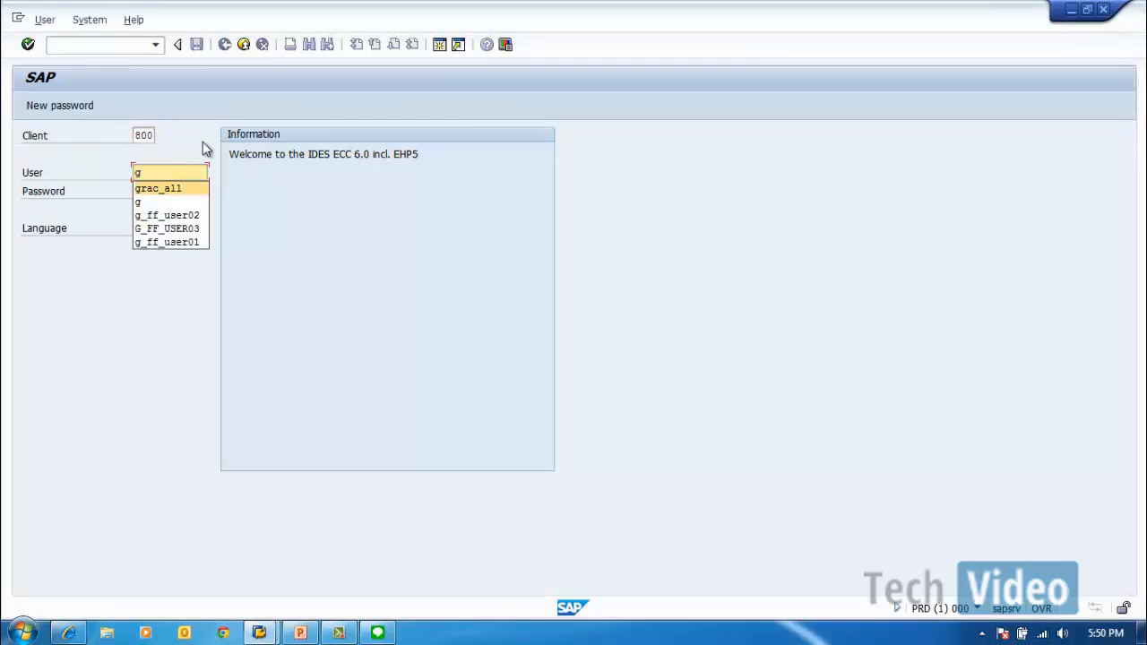
{"action": "key", "text": "Tab"}
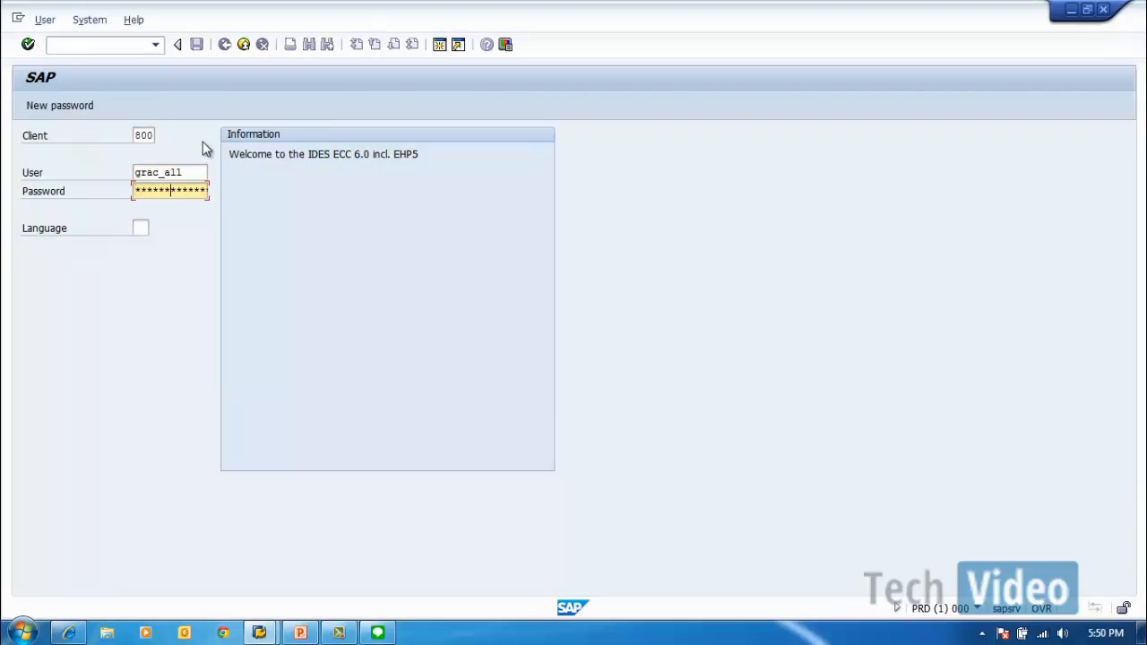
{"action": "key", "text": "Return"}
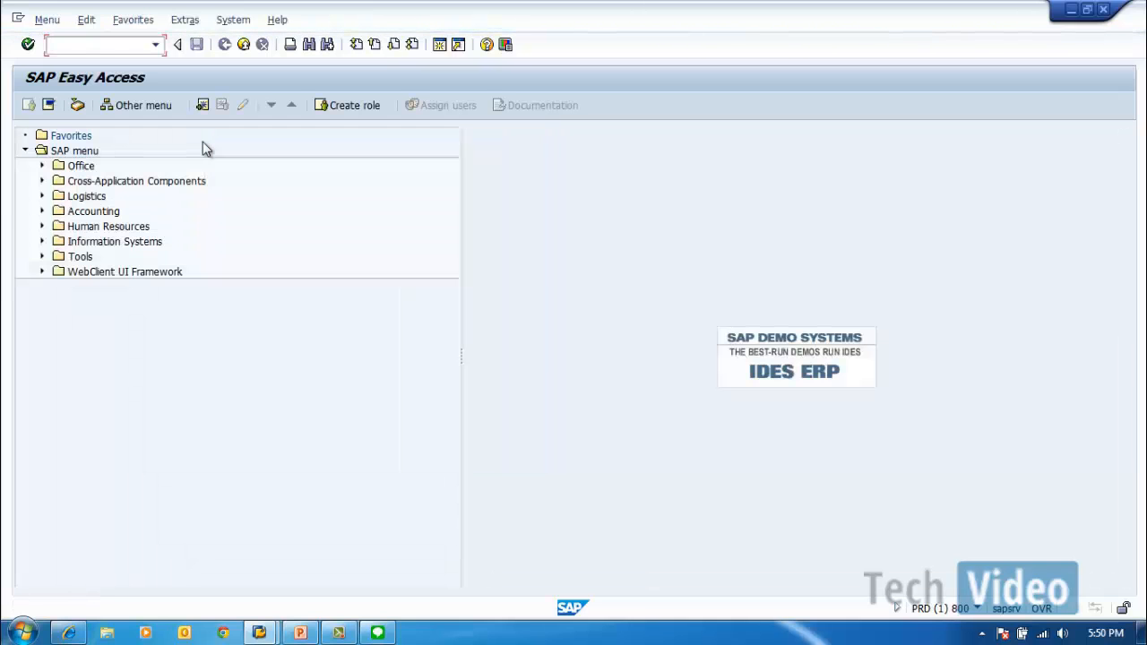
- Start the user maintenance transaction su01
{"action": "type", "text": "se"}
{"action": "key", "text": "BackSpace"}
{"action": "key", "text": "BackSpace"}
{"action": "type", "text": "su01"}
{"action": "key", "text": "Return"}
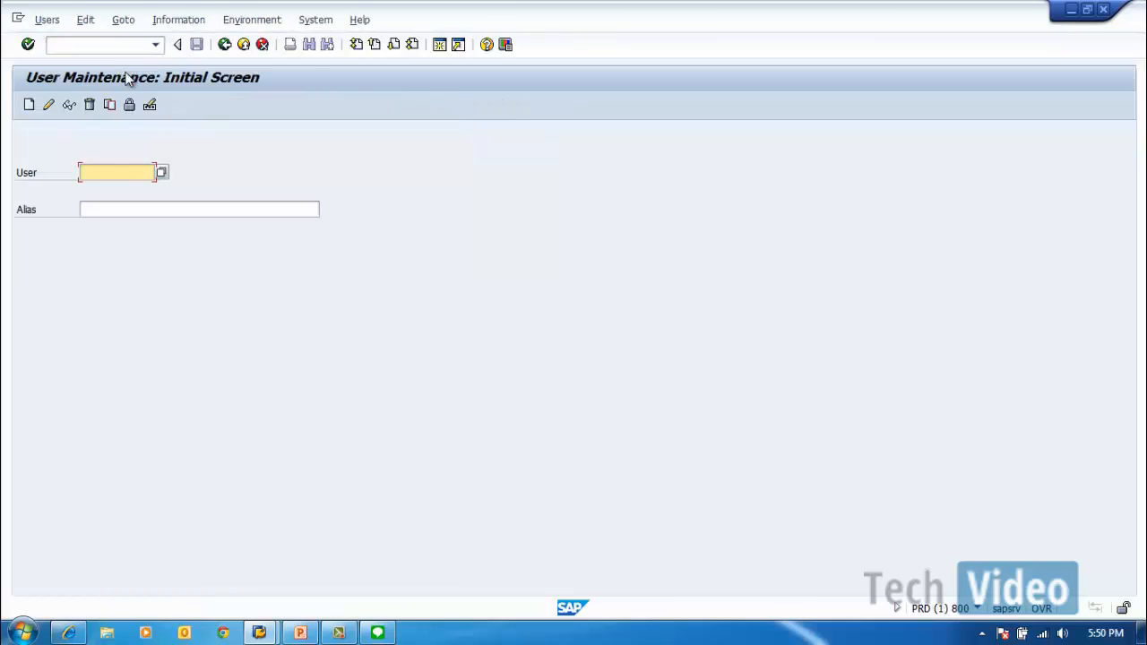
- Search for users matching f_*, select F_AR_DEMO01 and display its user record
{"action": "type", "text": "f"}
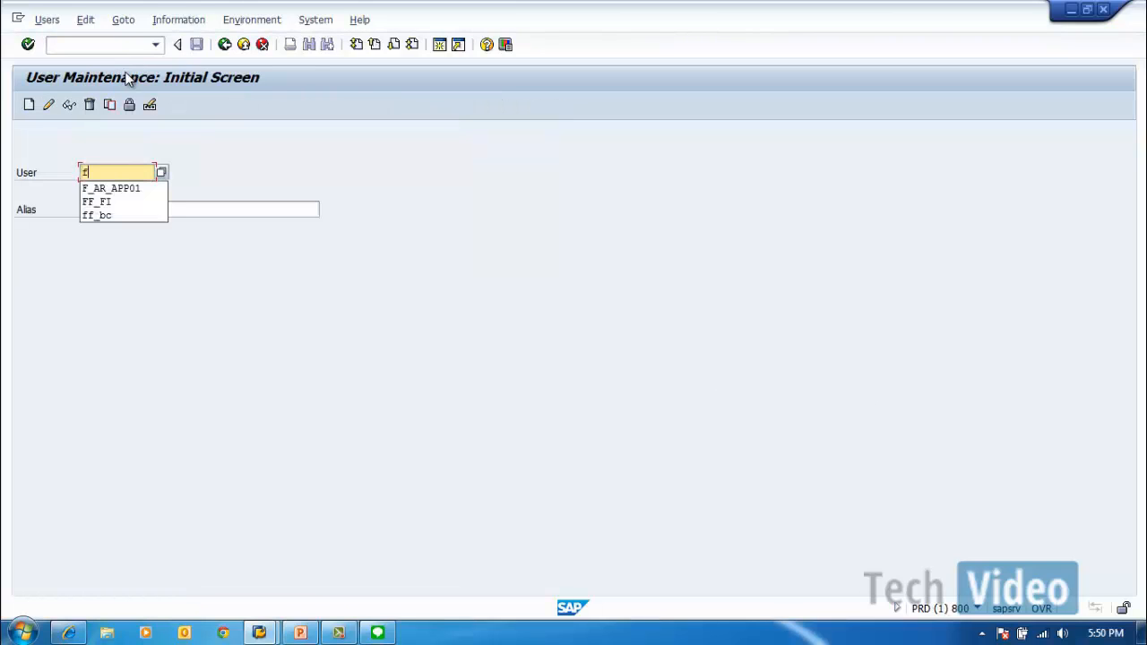
{"action": "type", "text": "_*"}
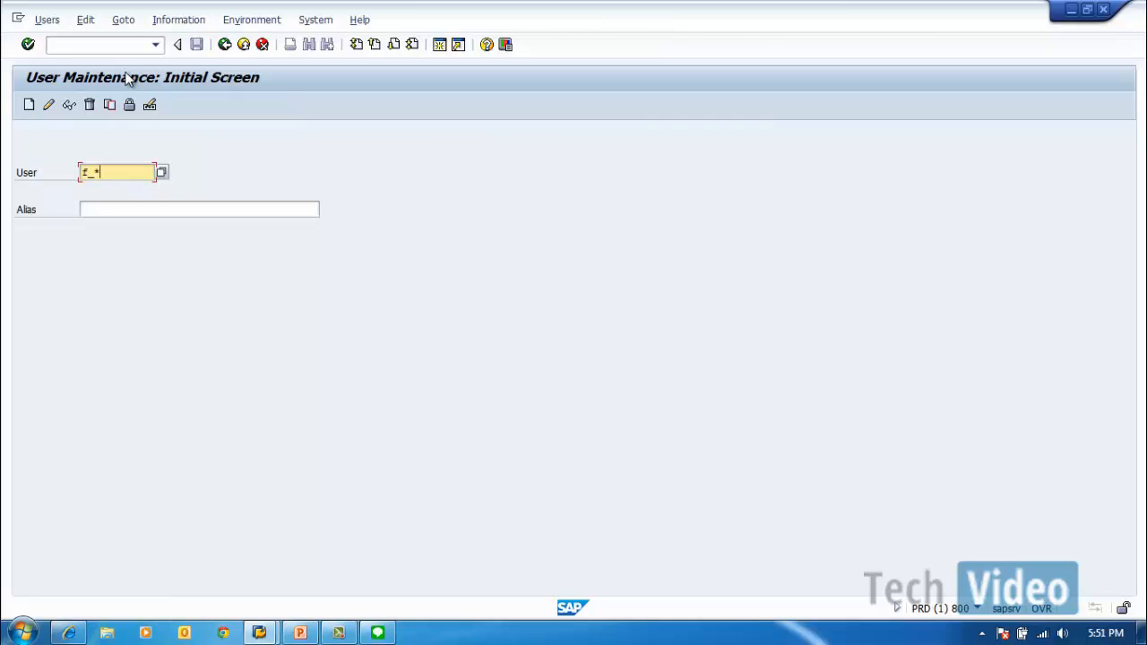
{"action": "key", "text": "F4"}
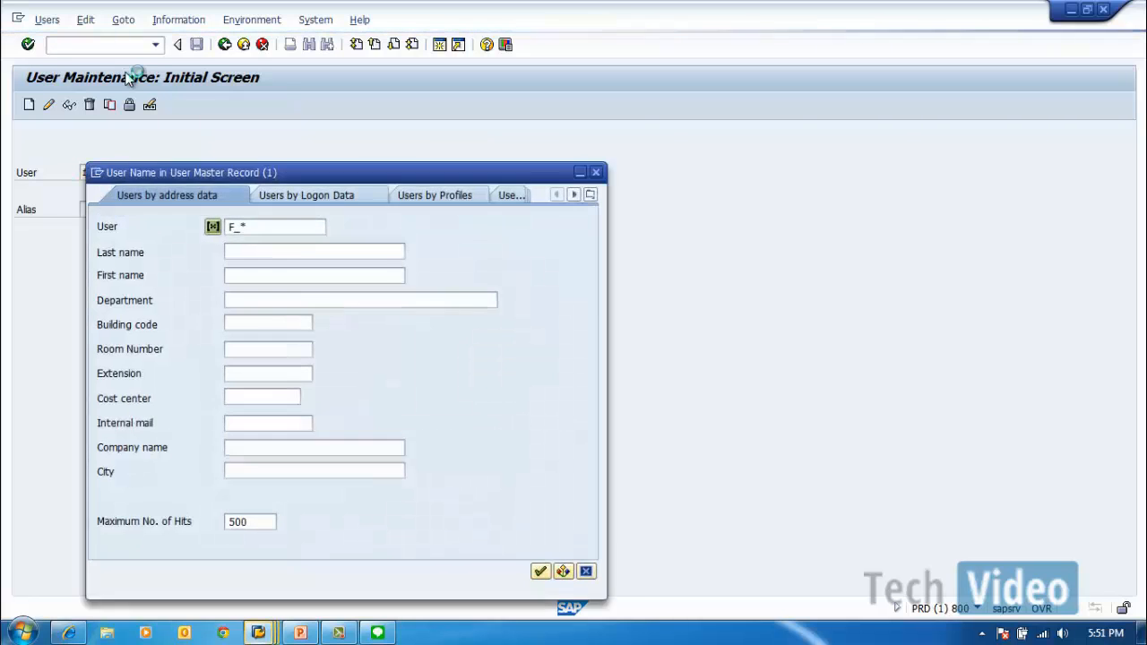
{"action": "key", "text": "Return"}
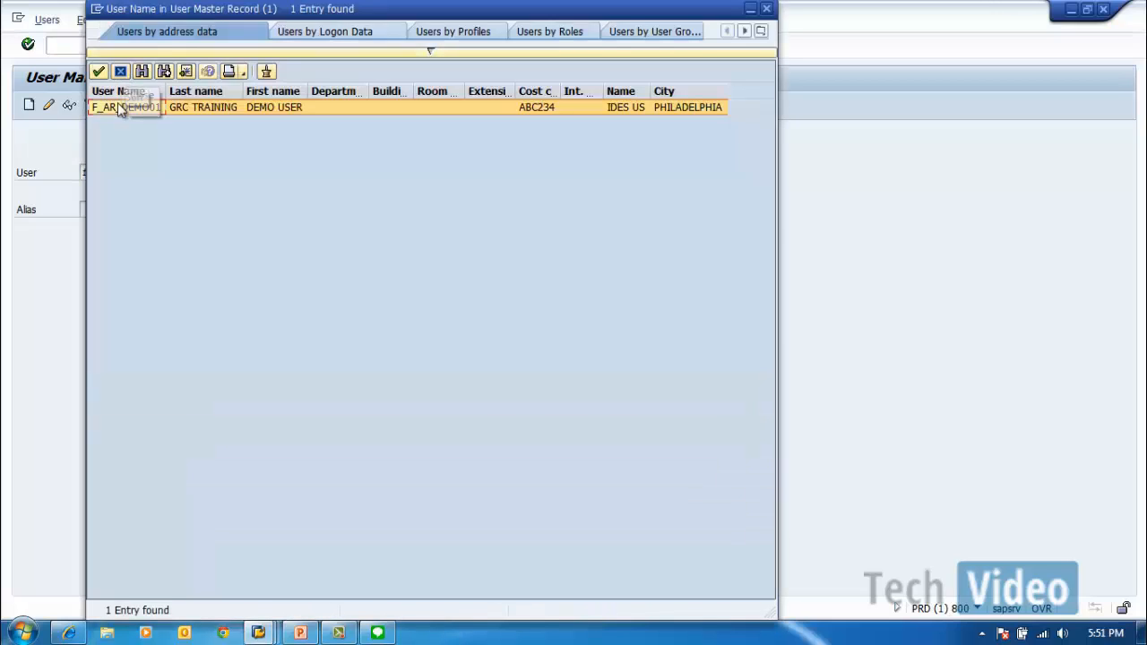
{"action": "double_click", "coordinate": [117, 110]}
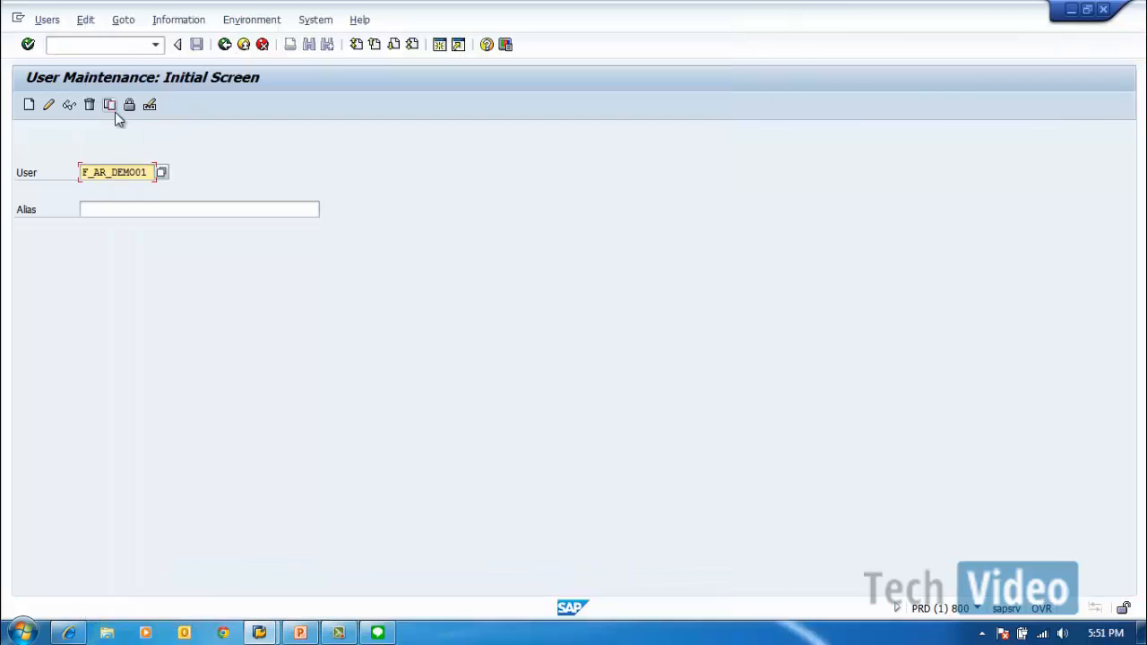
{"action": "left_click", "coordinate": [69, 106]}
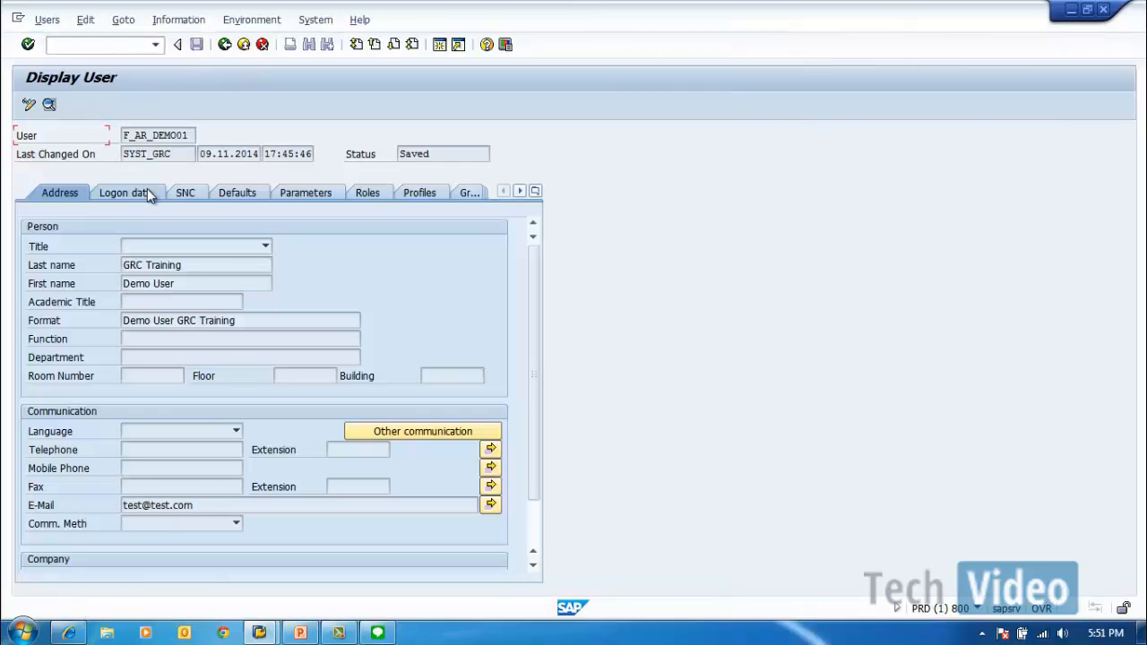
- Check the logon data, roles, parameters and address details of user F_AR_DEMO01
{"action": "left_click", "coordinate": [149, 195]}
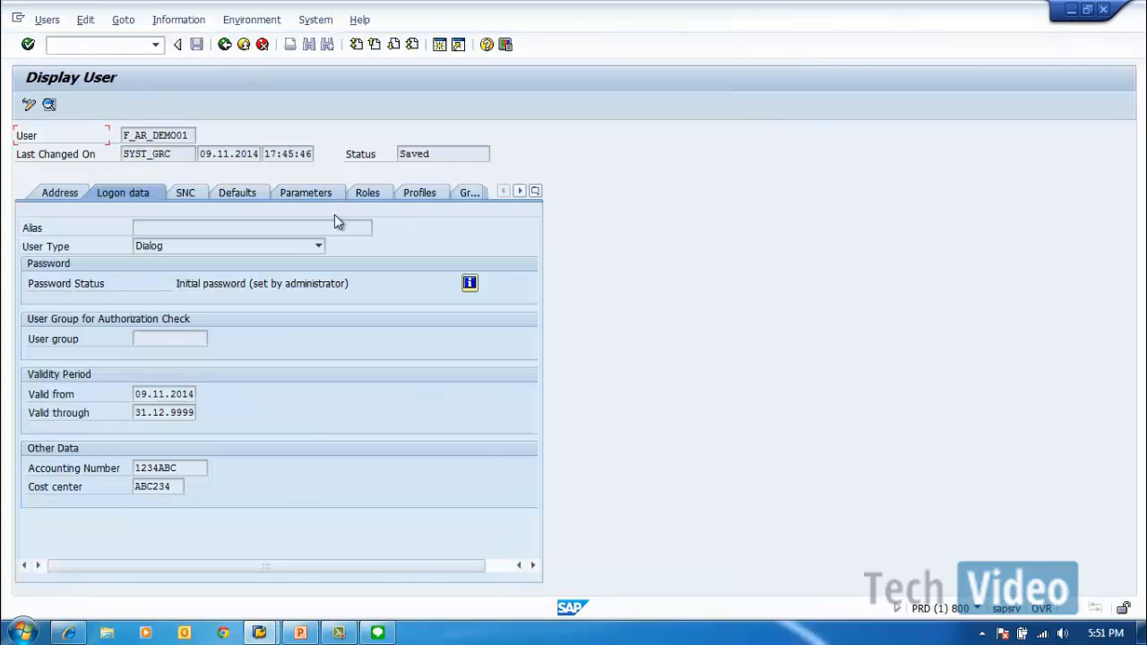
{"action": "left_click", "coordinate": [363, 196]}
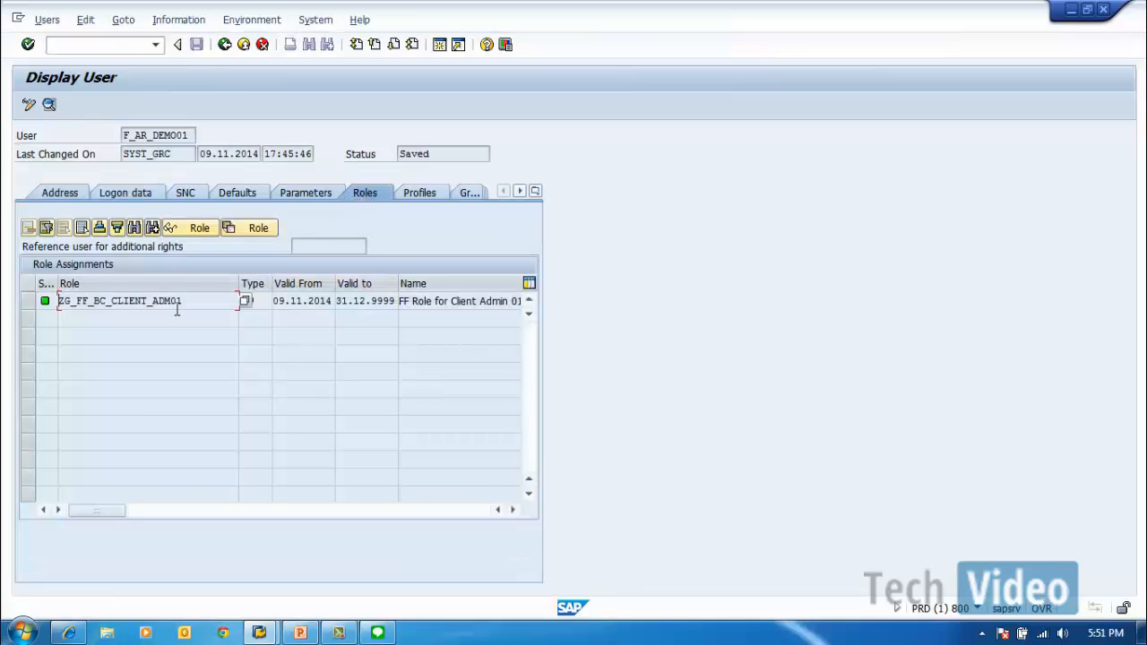
{"action": "left_click", "coordinate": [303, 195]}
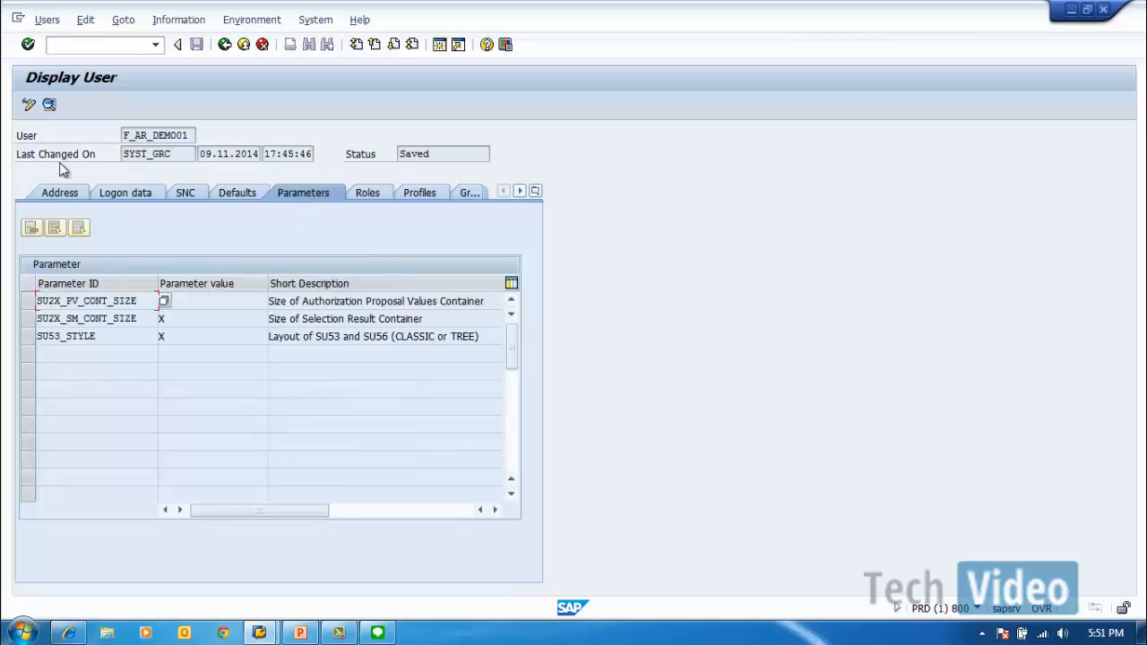
{"action": "left_click", "coordinate": [63, 190]}
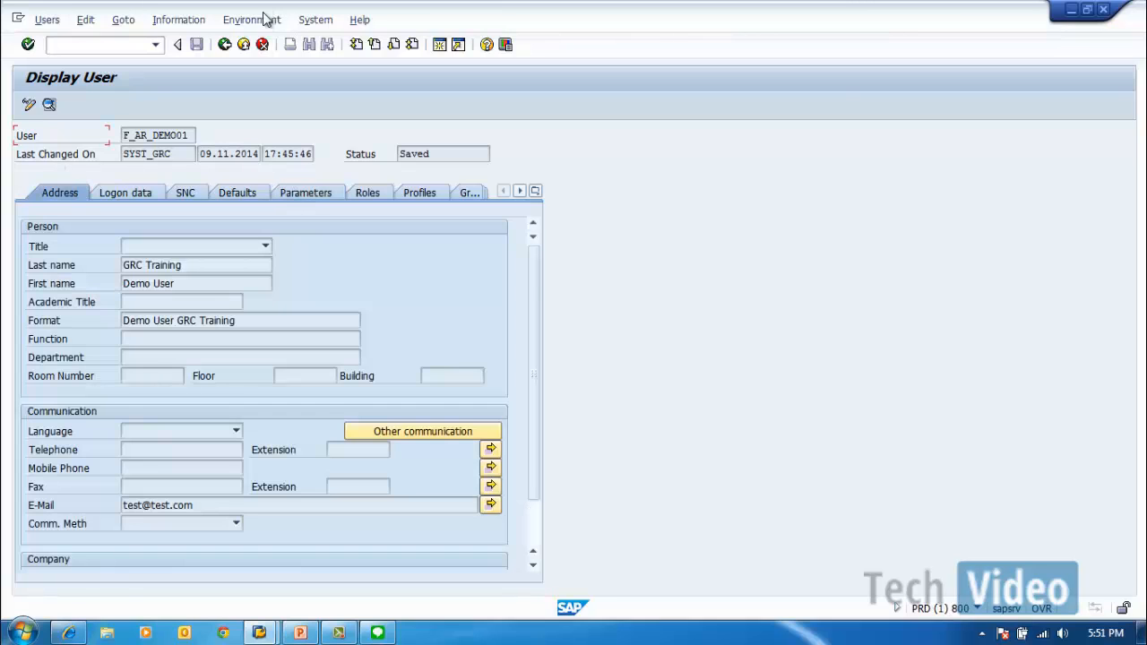